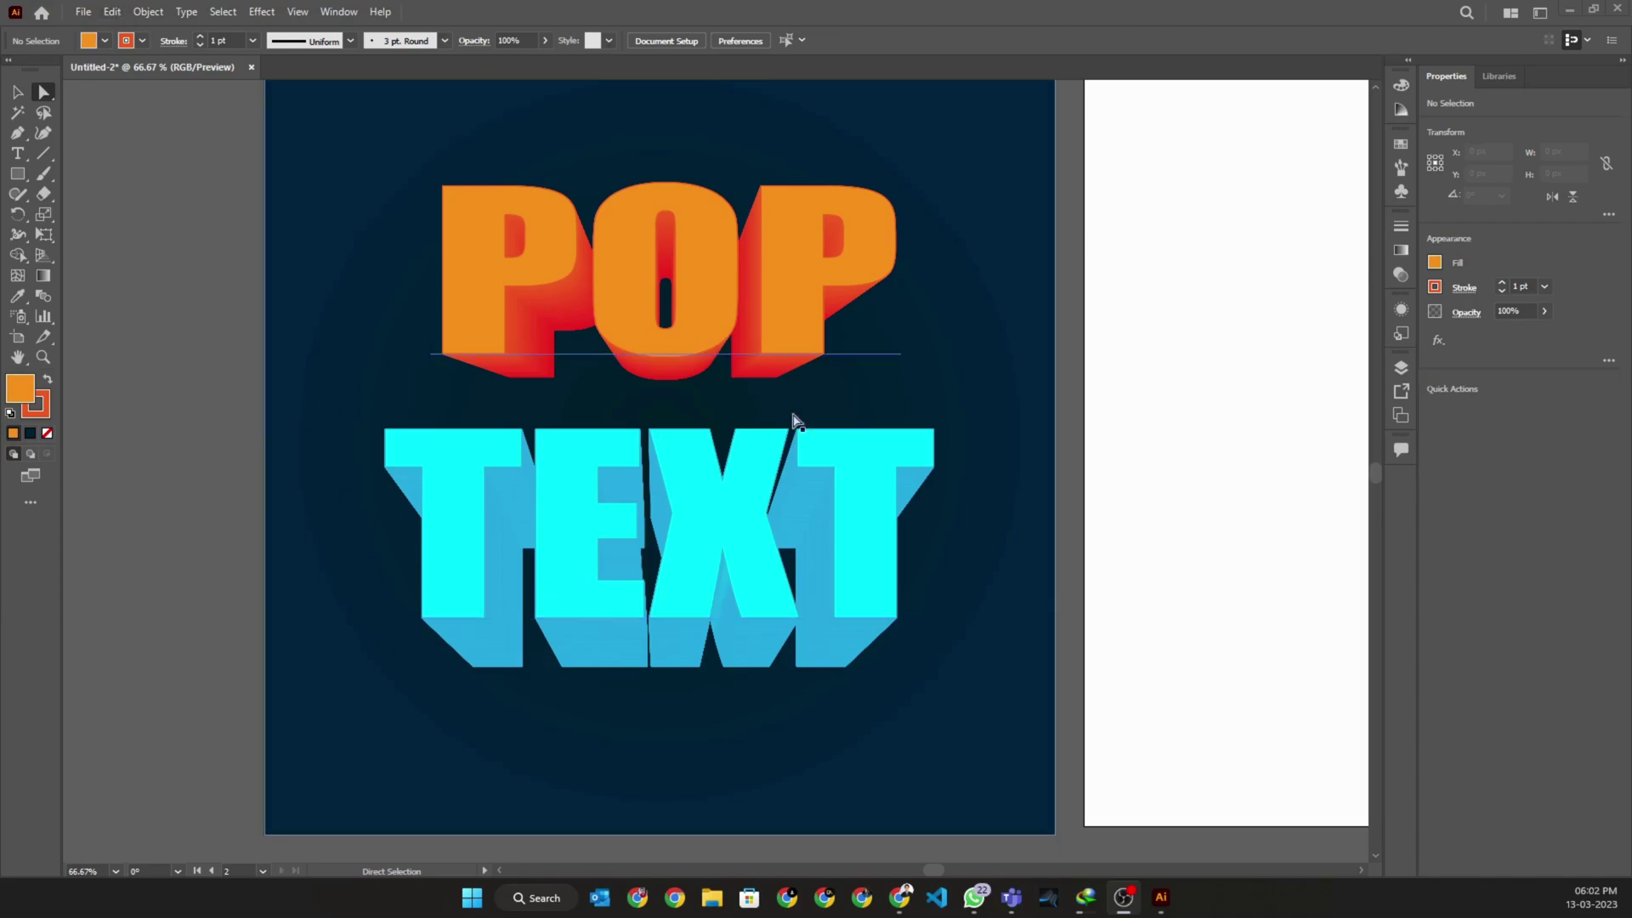
scroll(793, 421, "right", 5)
scroll(817, 479, "right", 1)
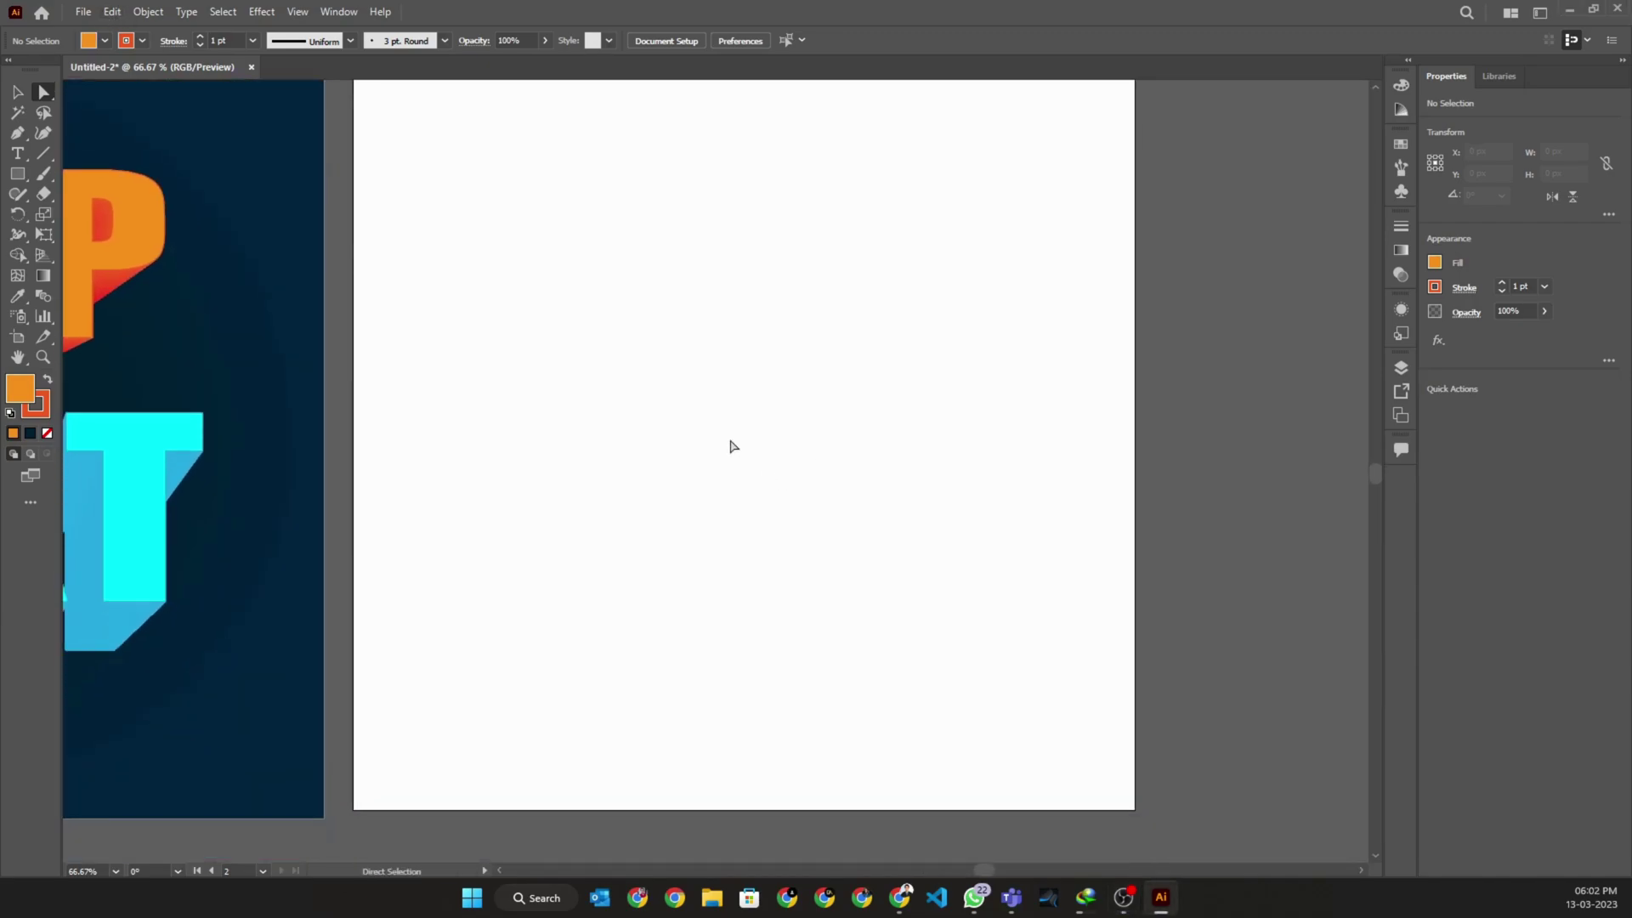
Type the word POP on the blank artboard beside the reference.
left_click(17, 154)
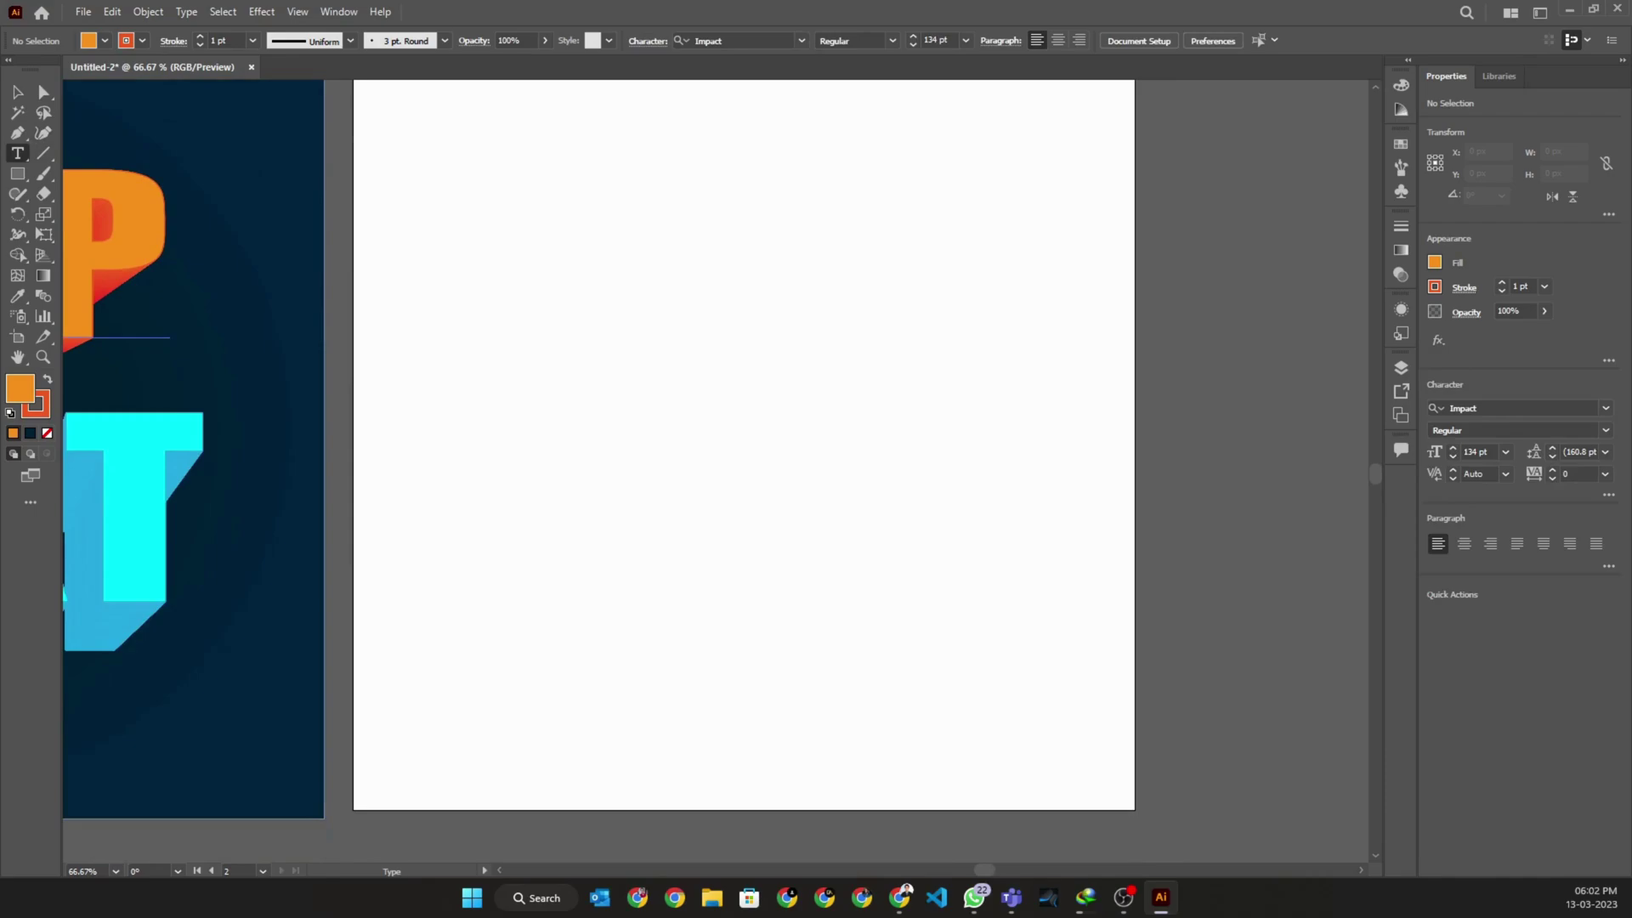
left_click(607, 316)
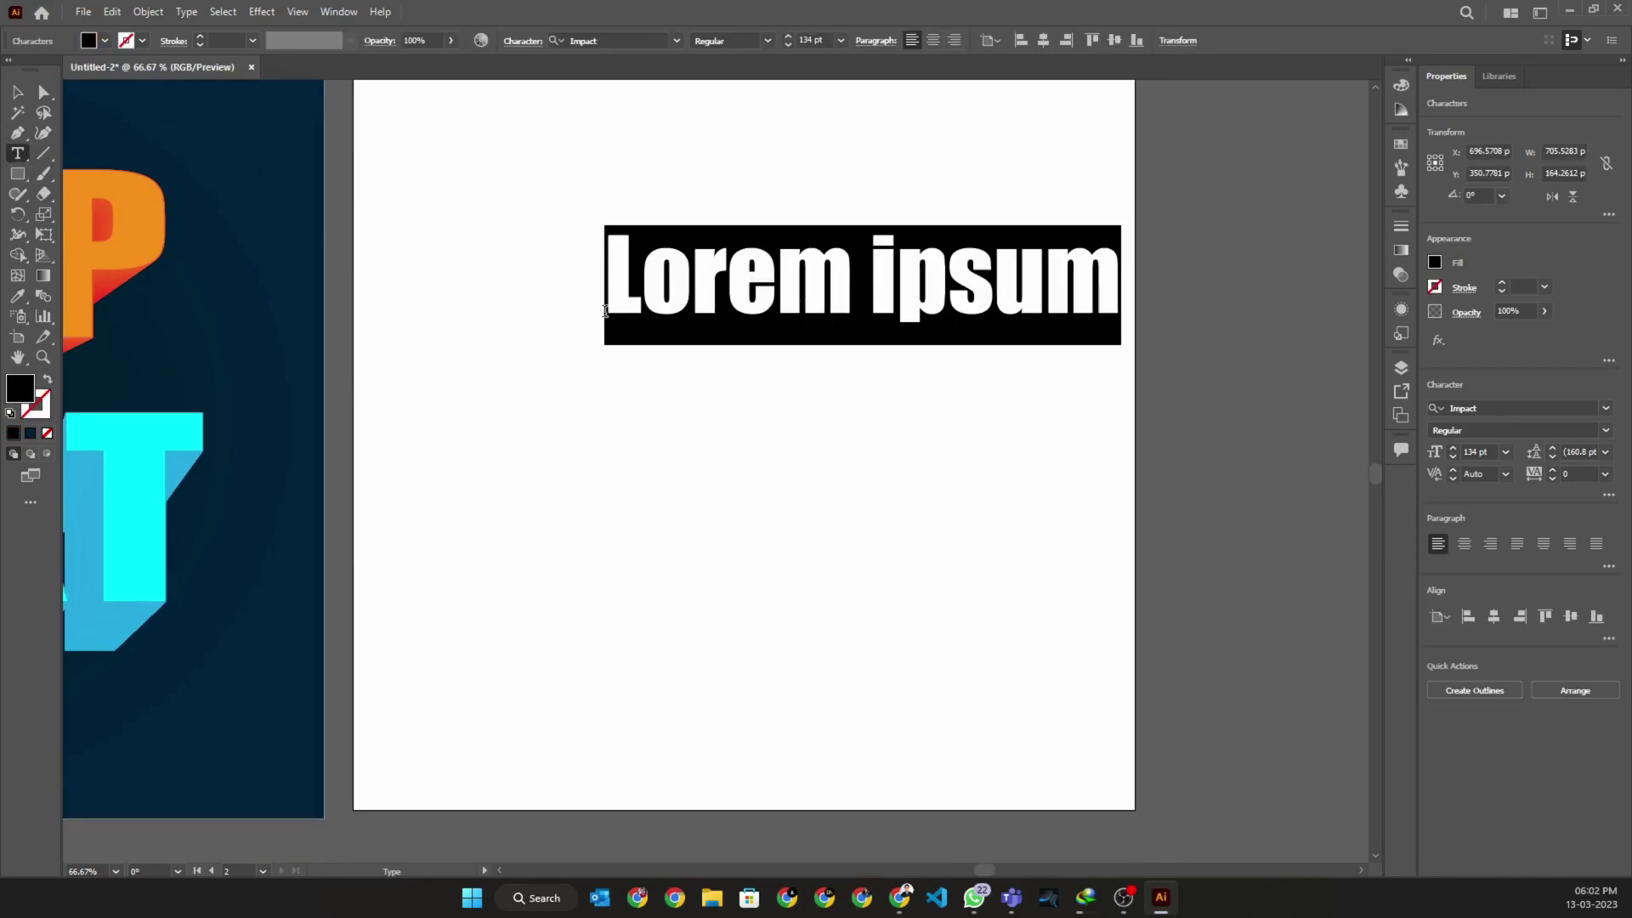
type("POP")
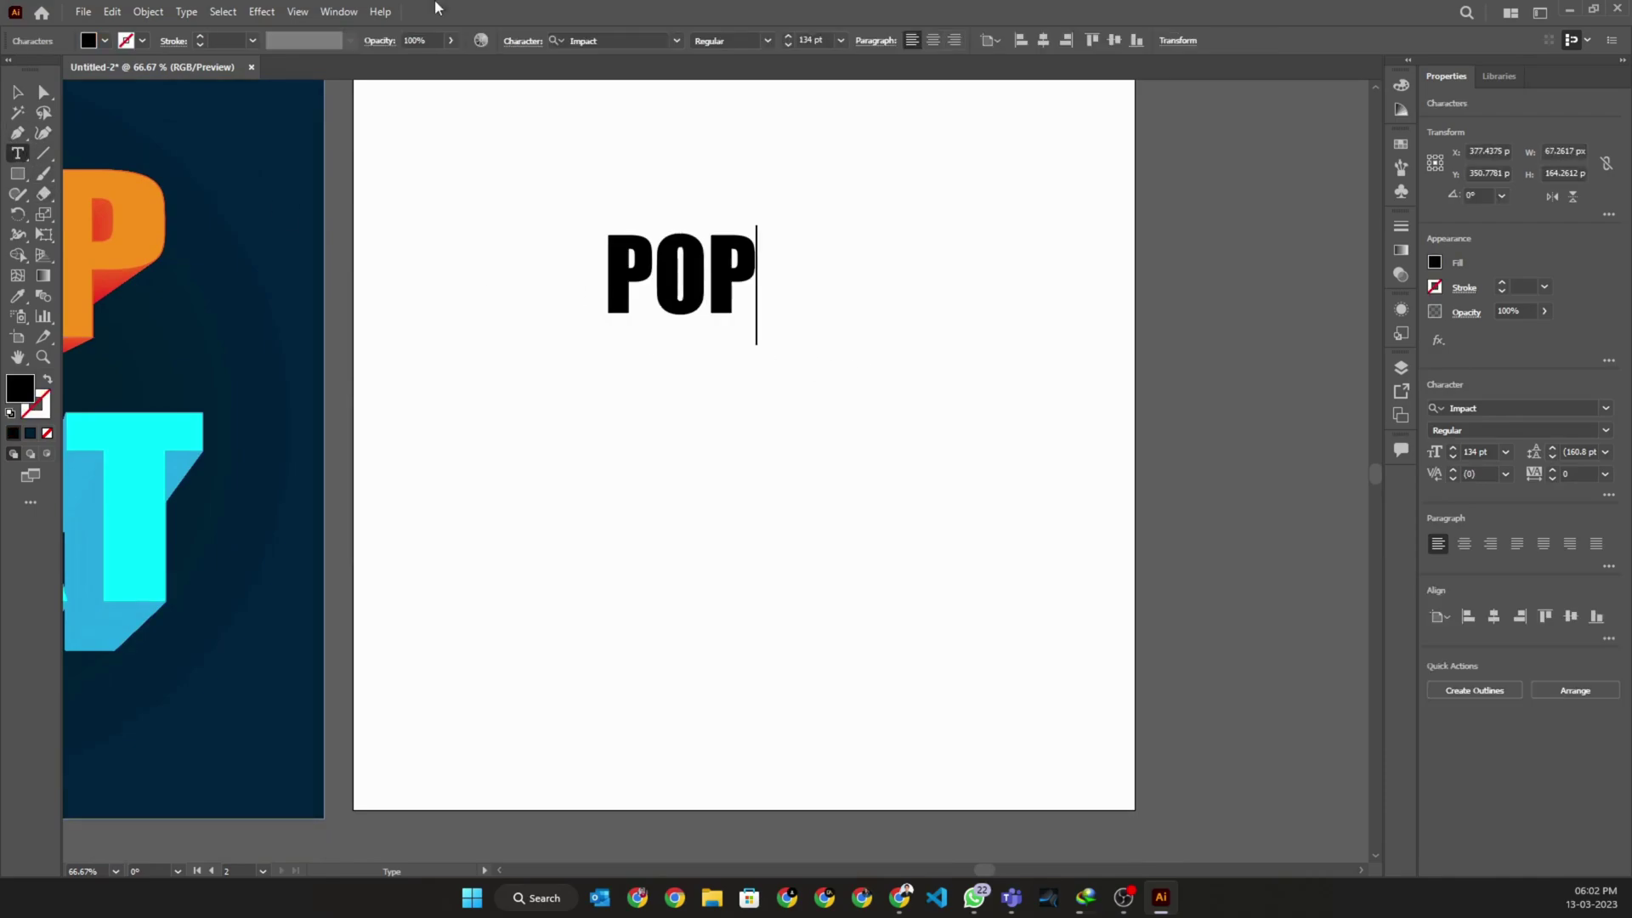
key("Escape")
Stretch and enlarge POP, then move it toward the artboard centre.
left_click(676, 268)
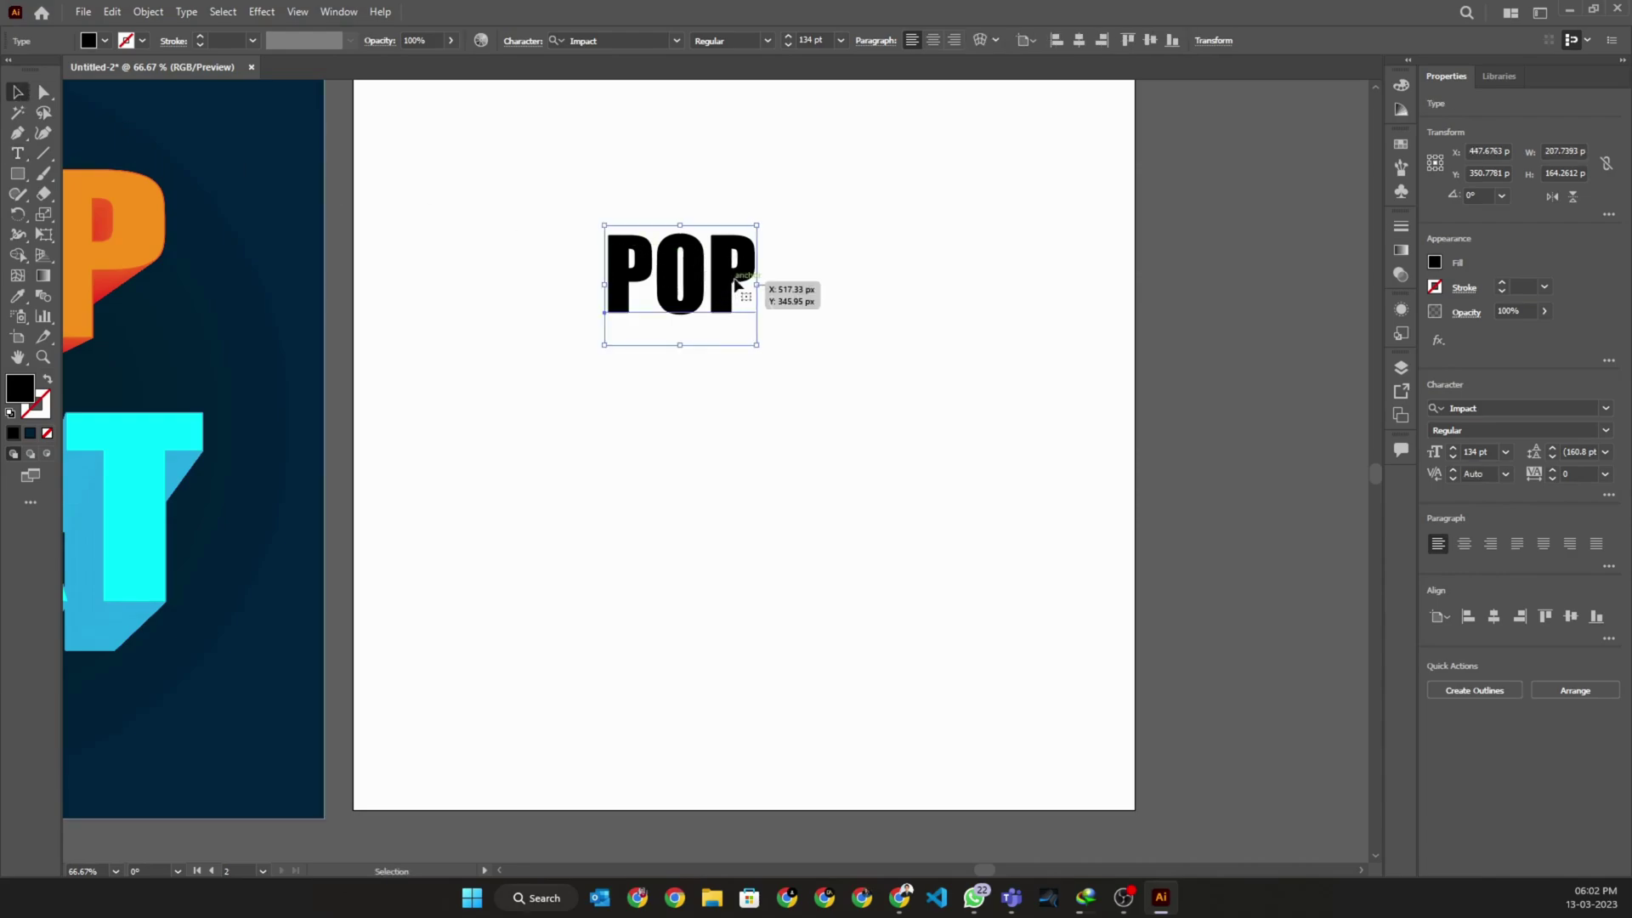
left_click_drag(759, 284, 783, 284)
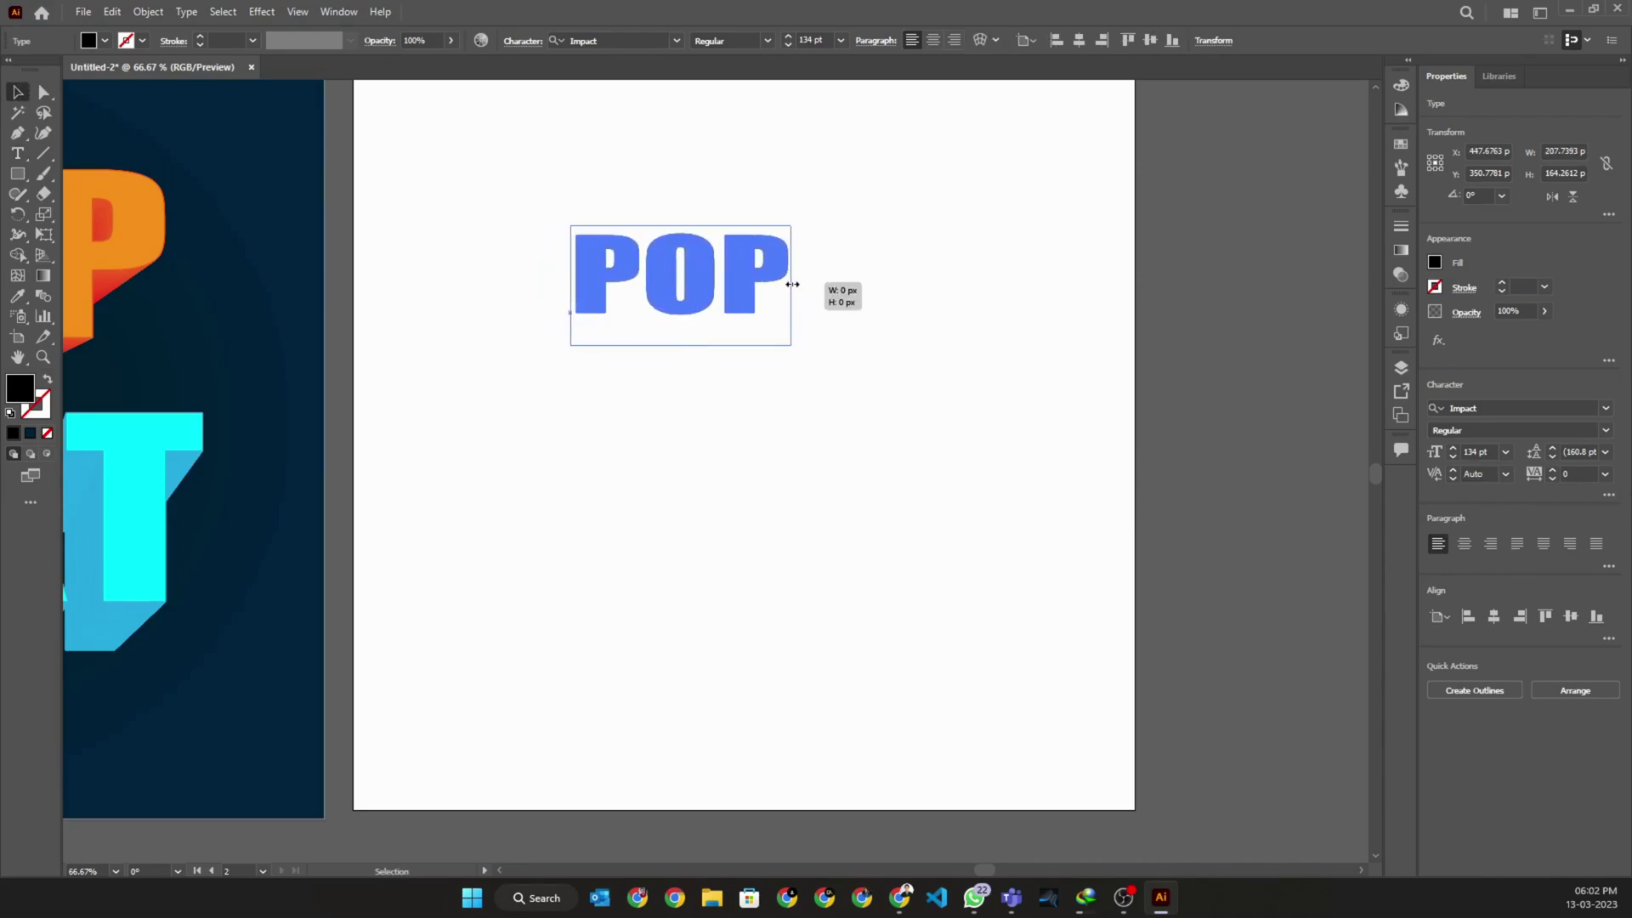
left_click_drag(780, 342, 931, 500)
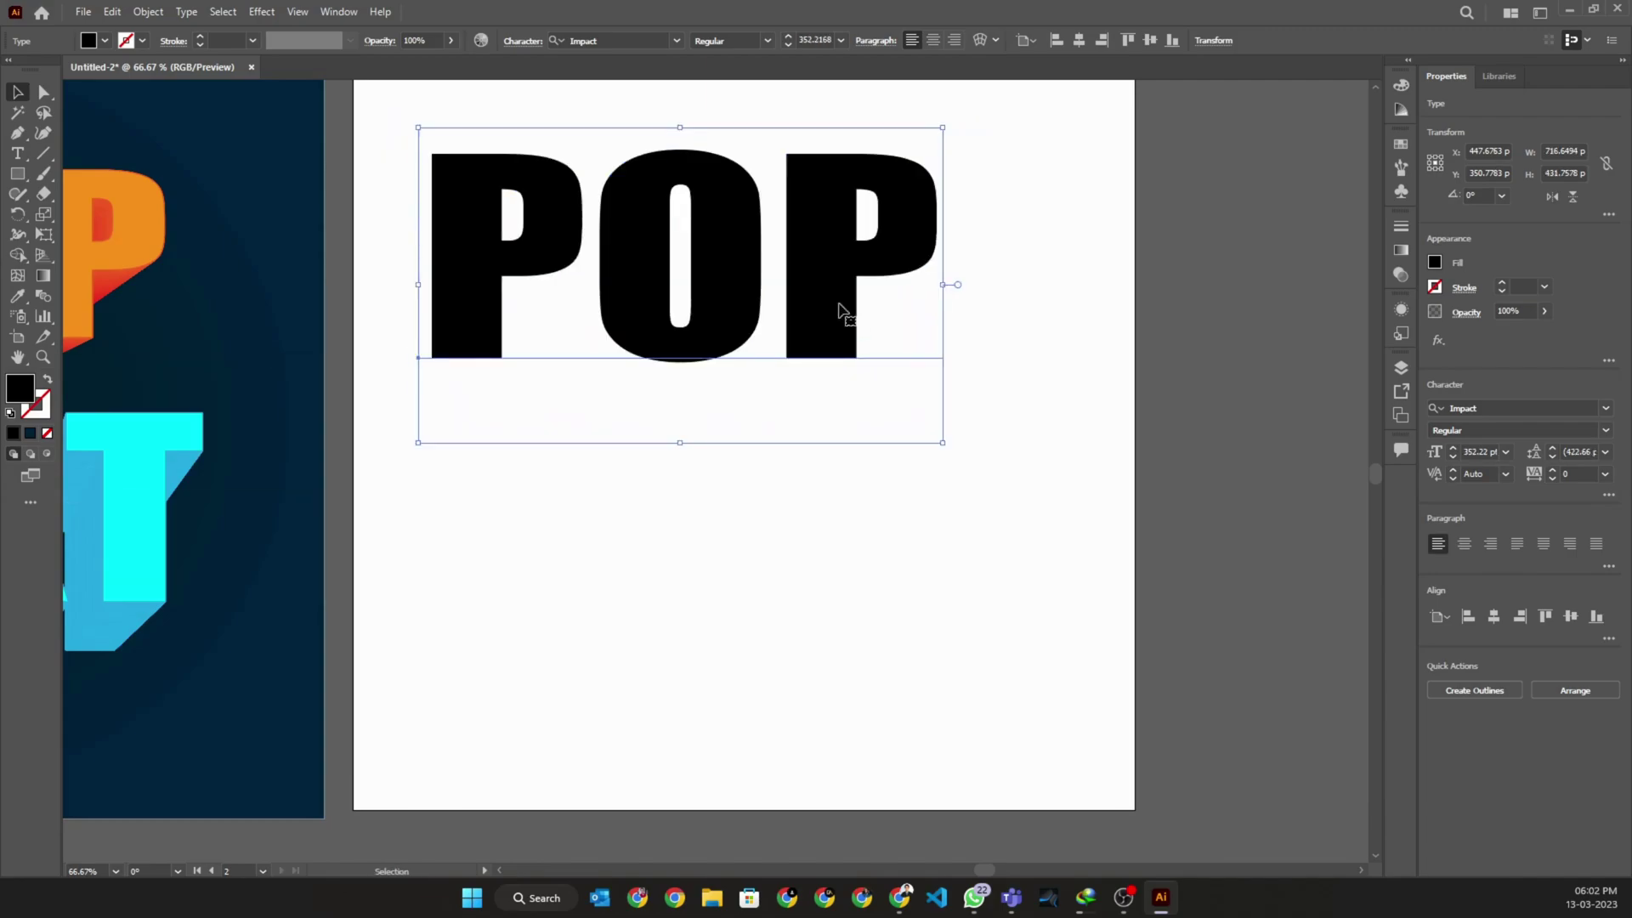
mouse_move(842, 319)
left_mouse_down()
mouse_move(959, 514)
mouse_move(941, 523)
left_mouse_up()
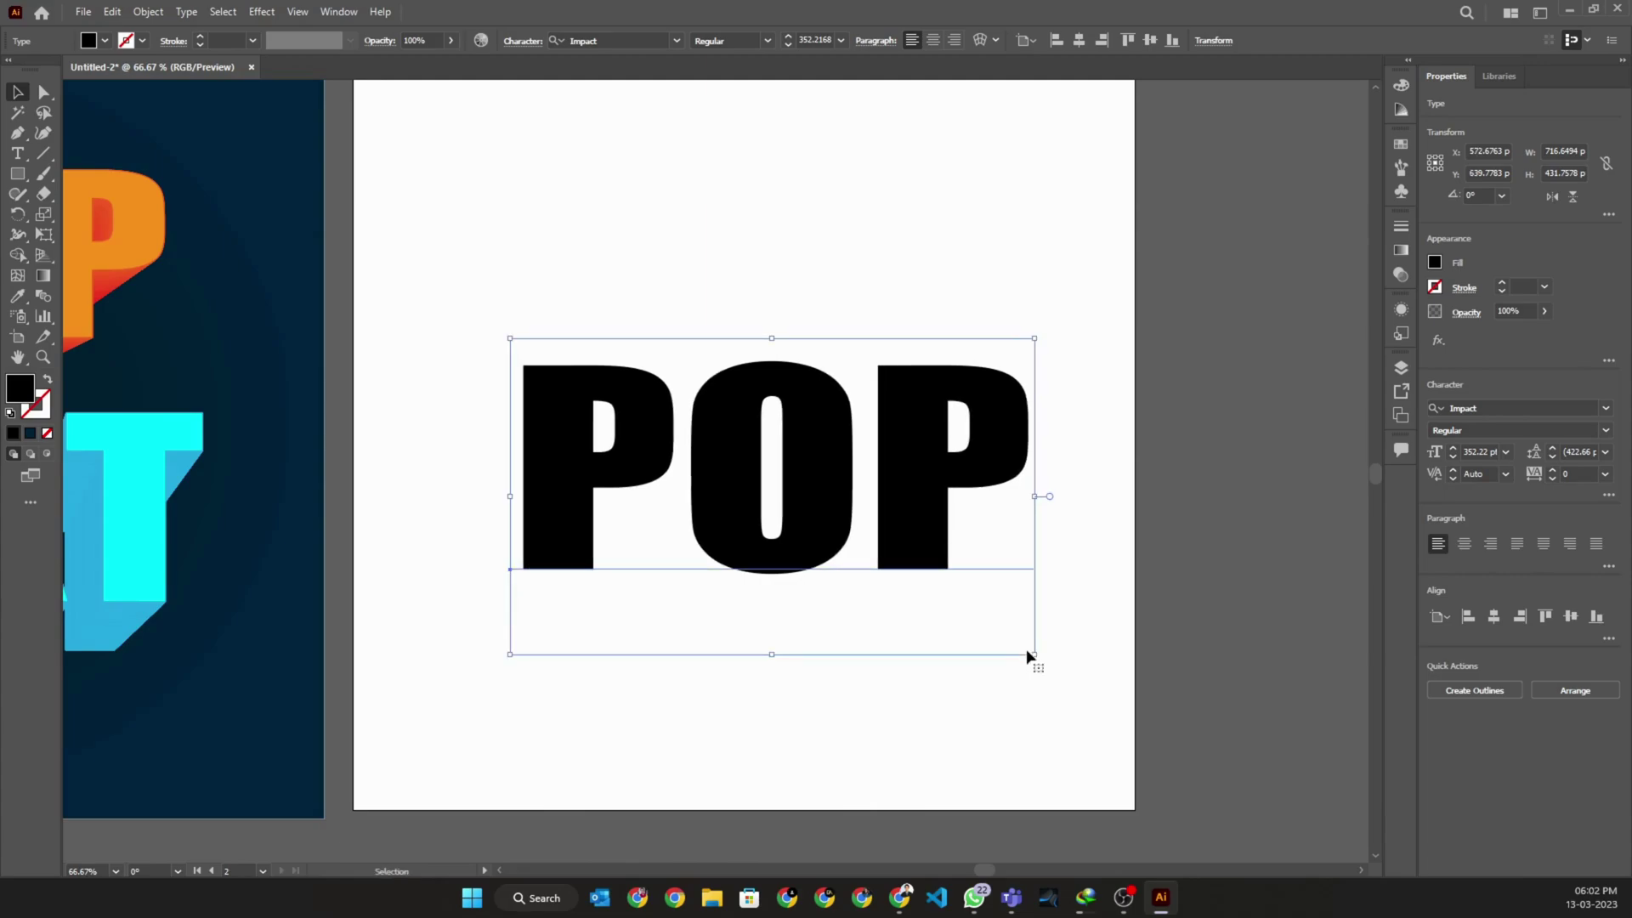
left_click_drag(1029, 656, 995, 625)
left_click(1065, 656)
left_click(766, 475)
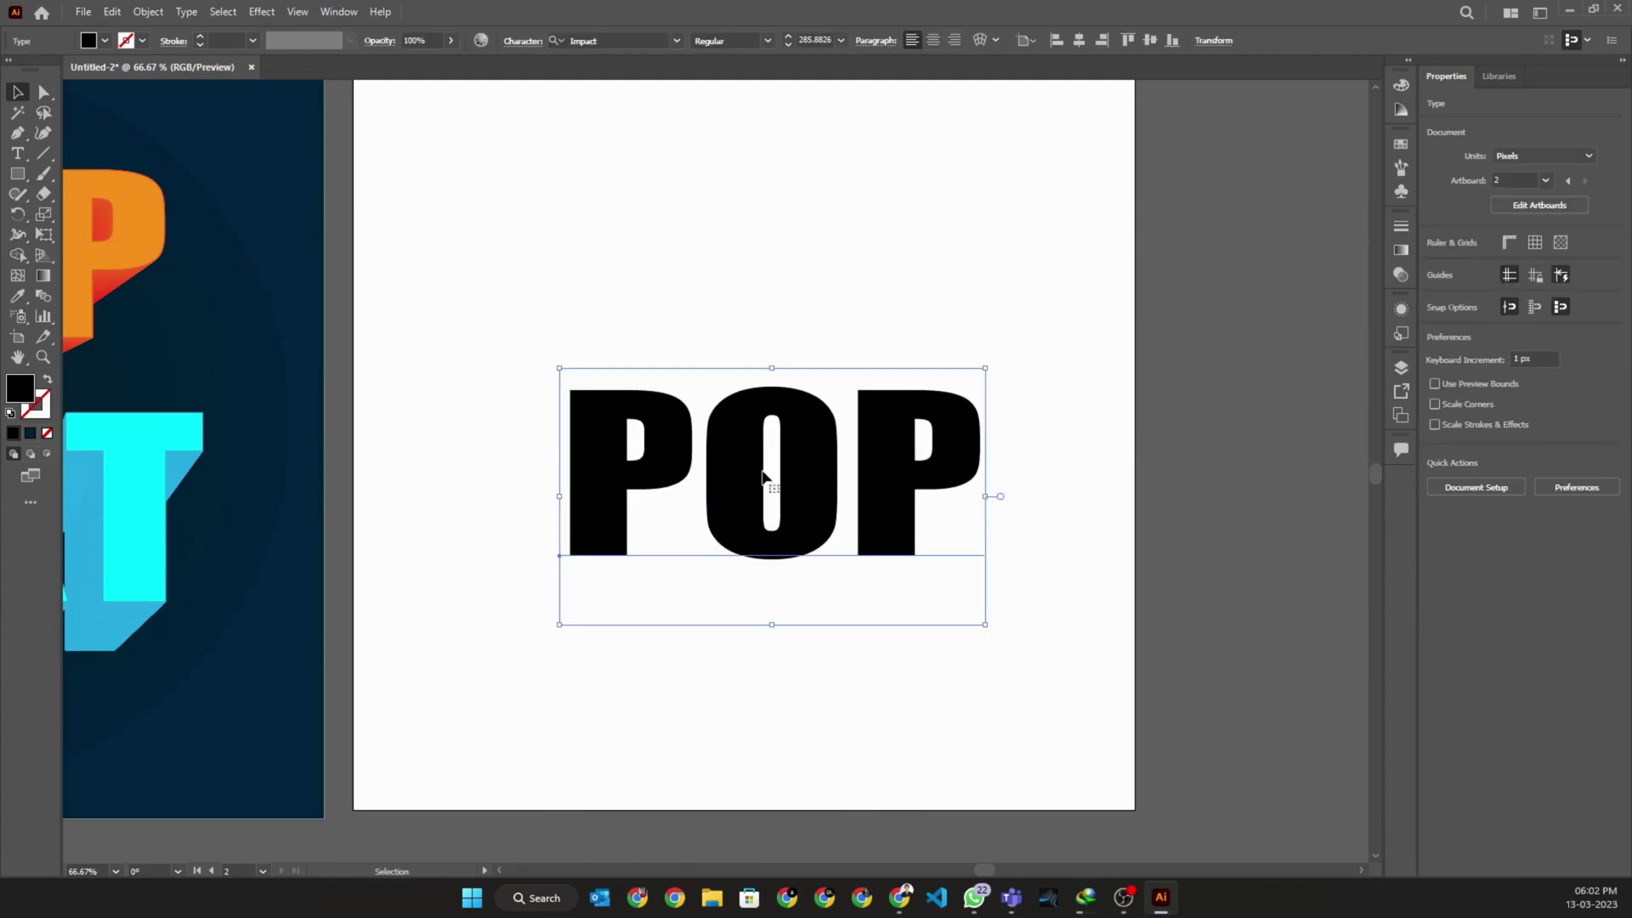
scroll(479, 426, "left", 5)
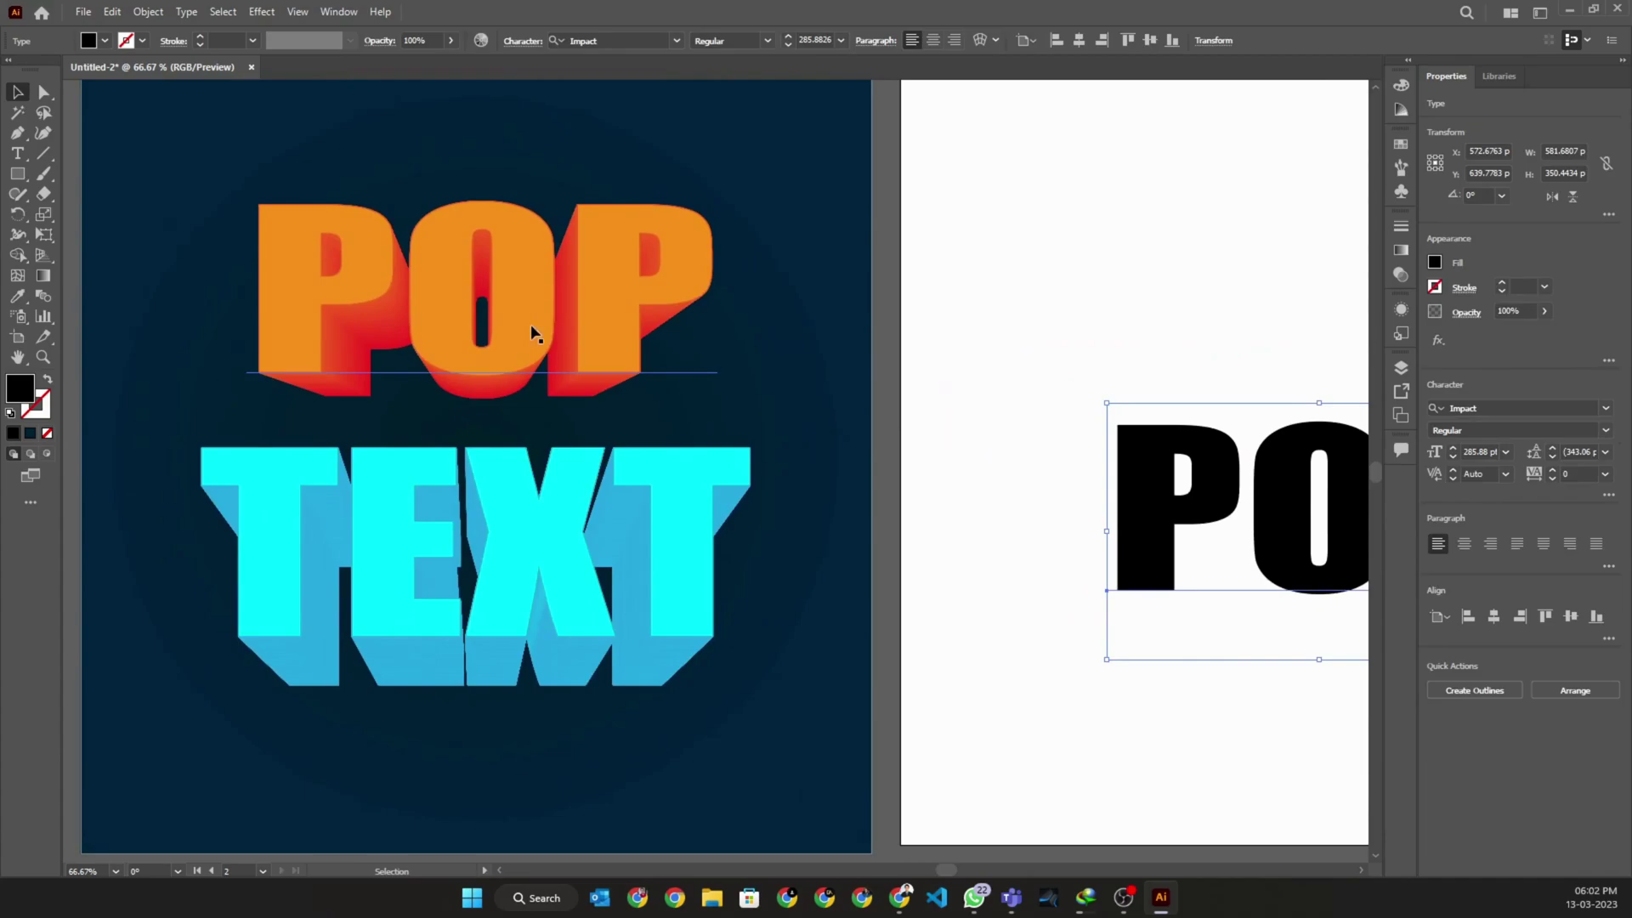
scroll(506, 370, "up", 1)
scroll(530, 332, "up", 1)
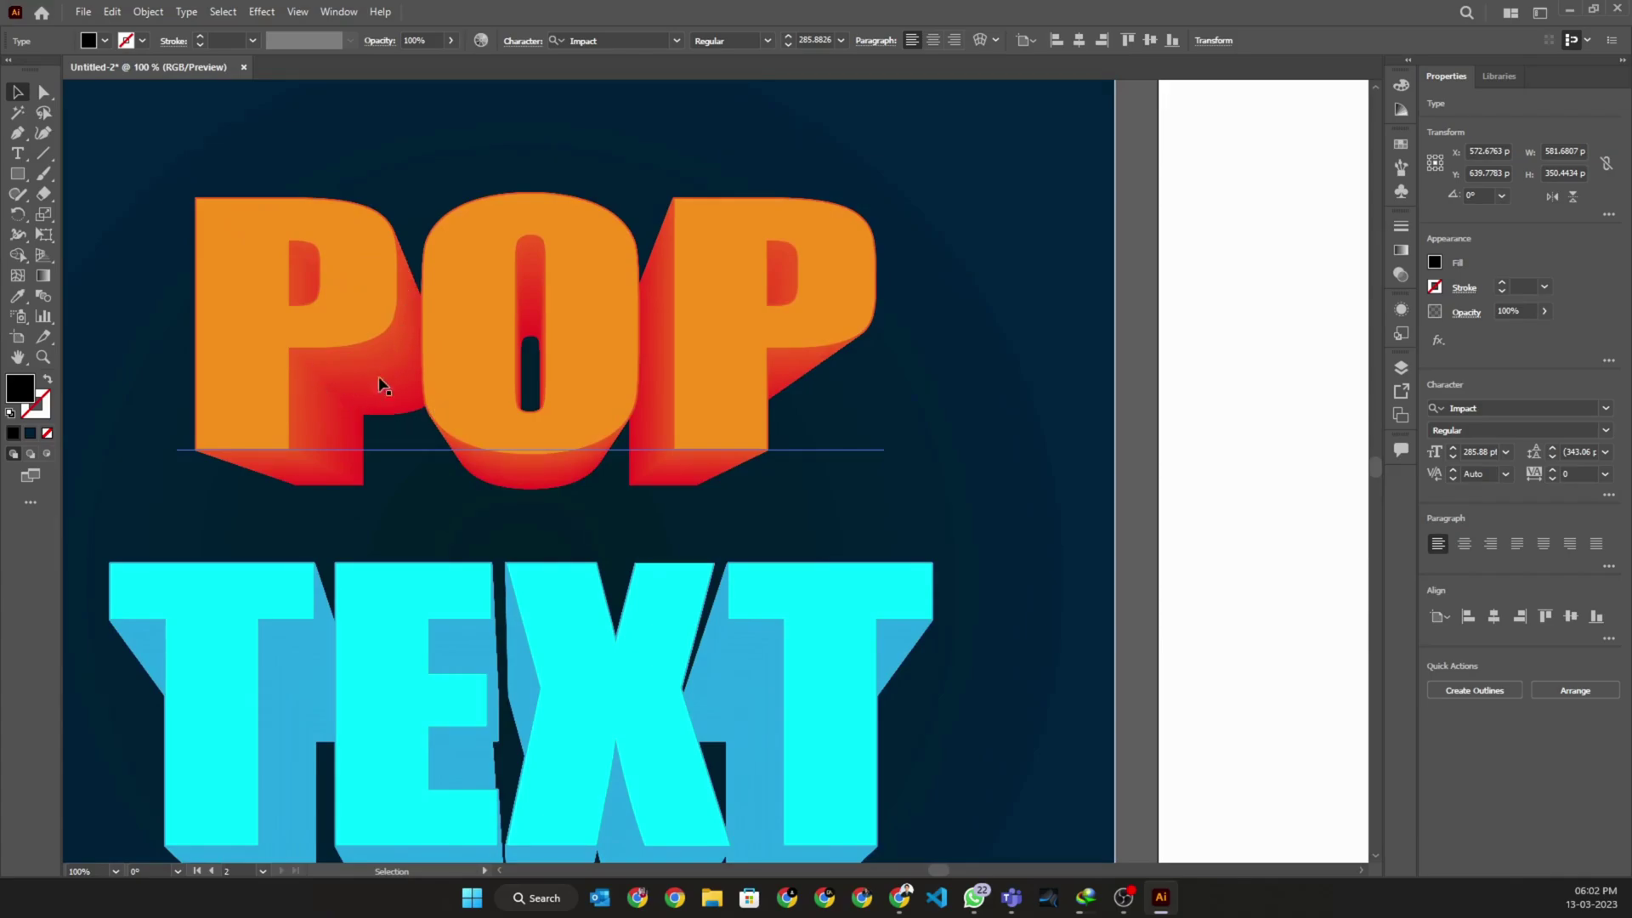
scroll(713, 344, "right", 8)
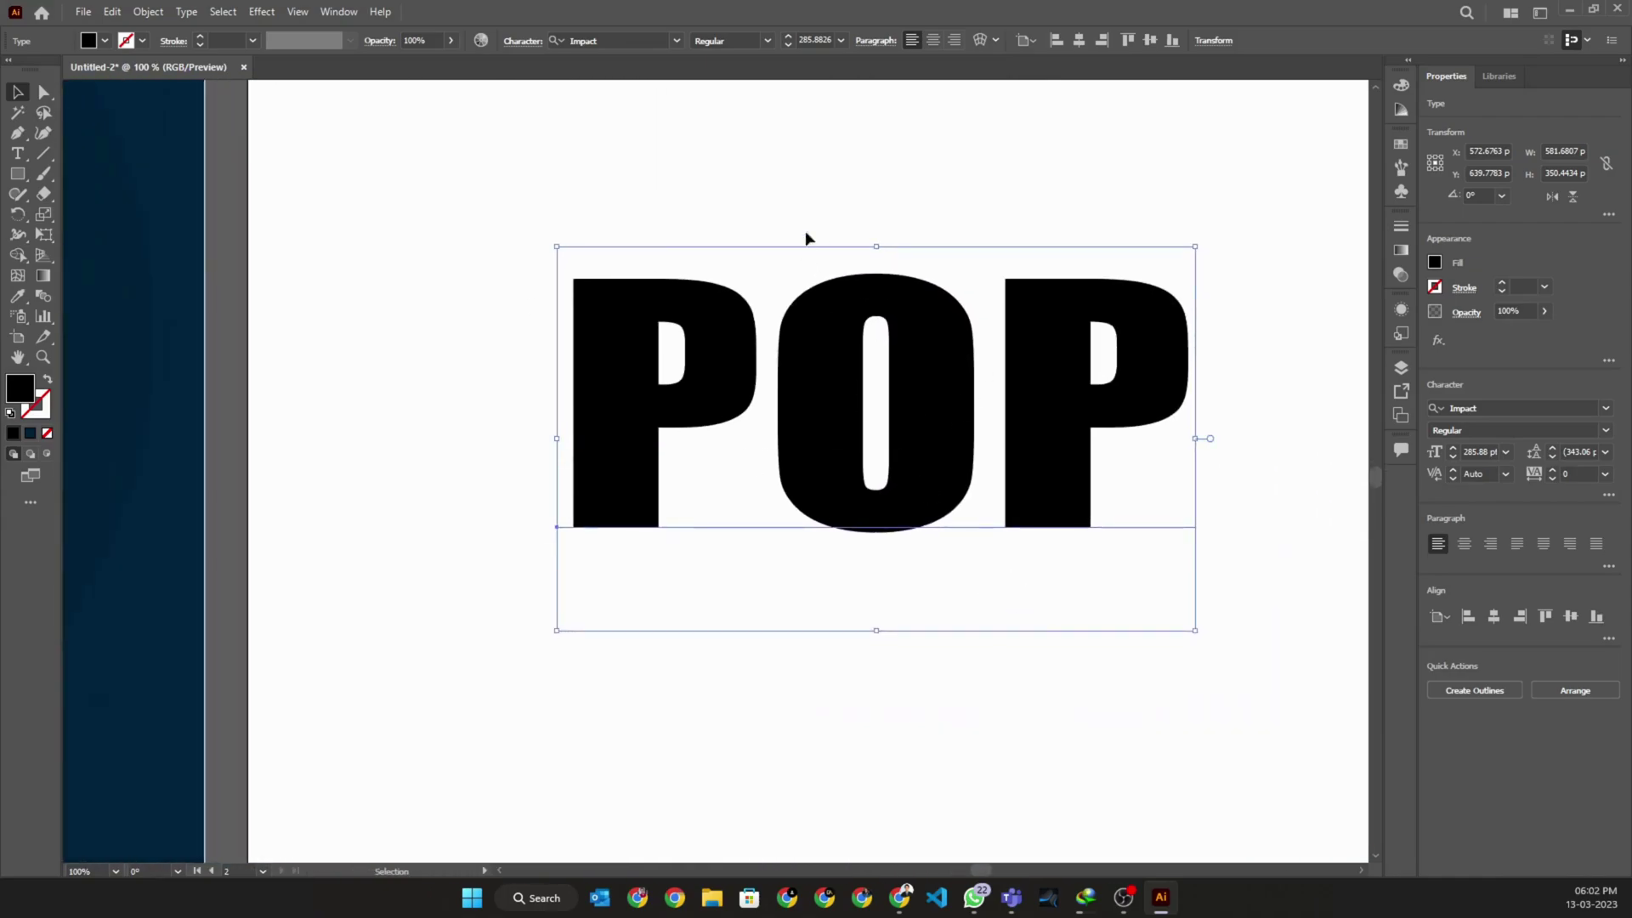
Fill the POP text with orange.
left_click(97, 41)
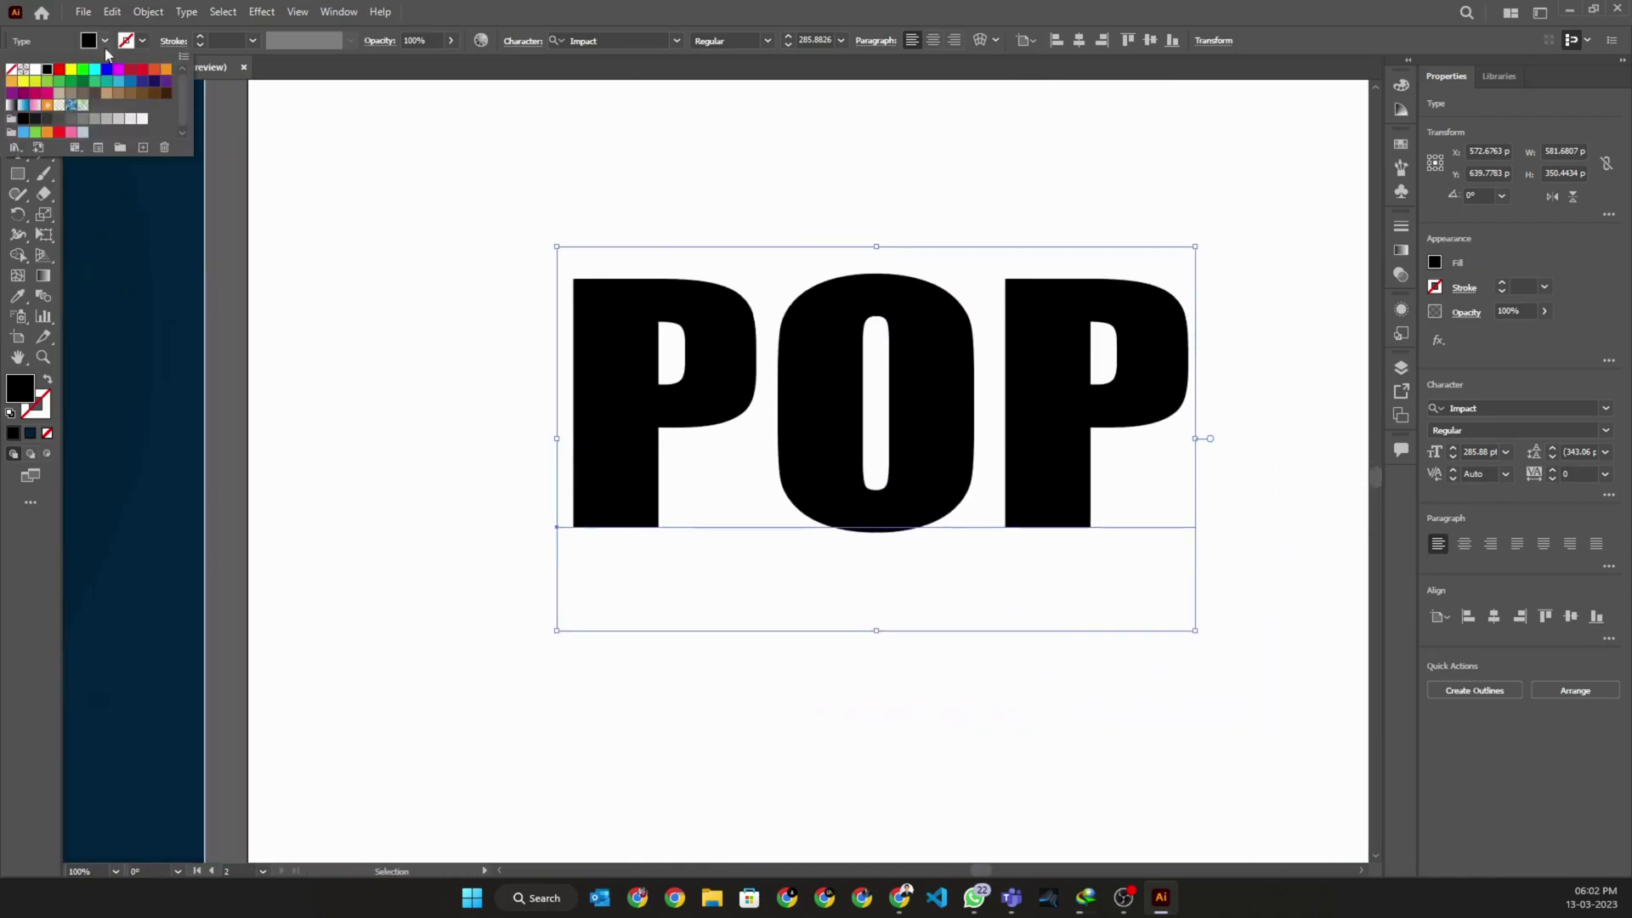
left_click(164, 74)
left_click(372, 305)
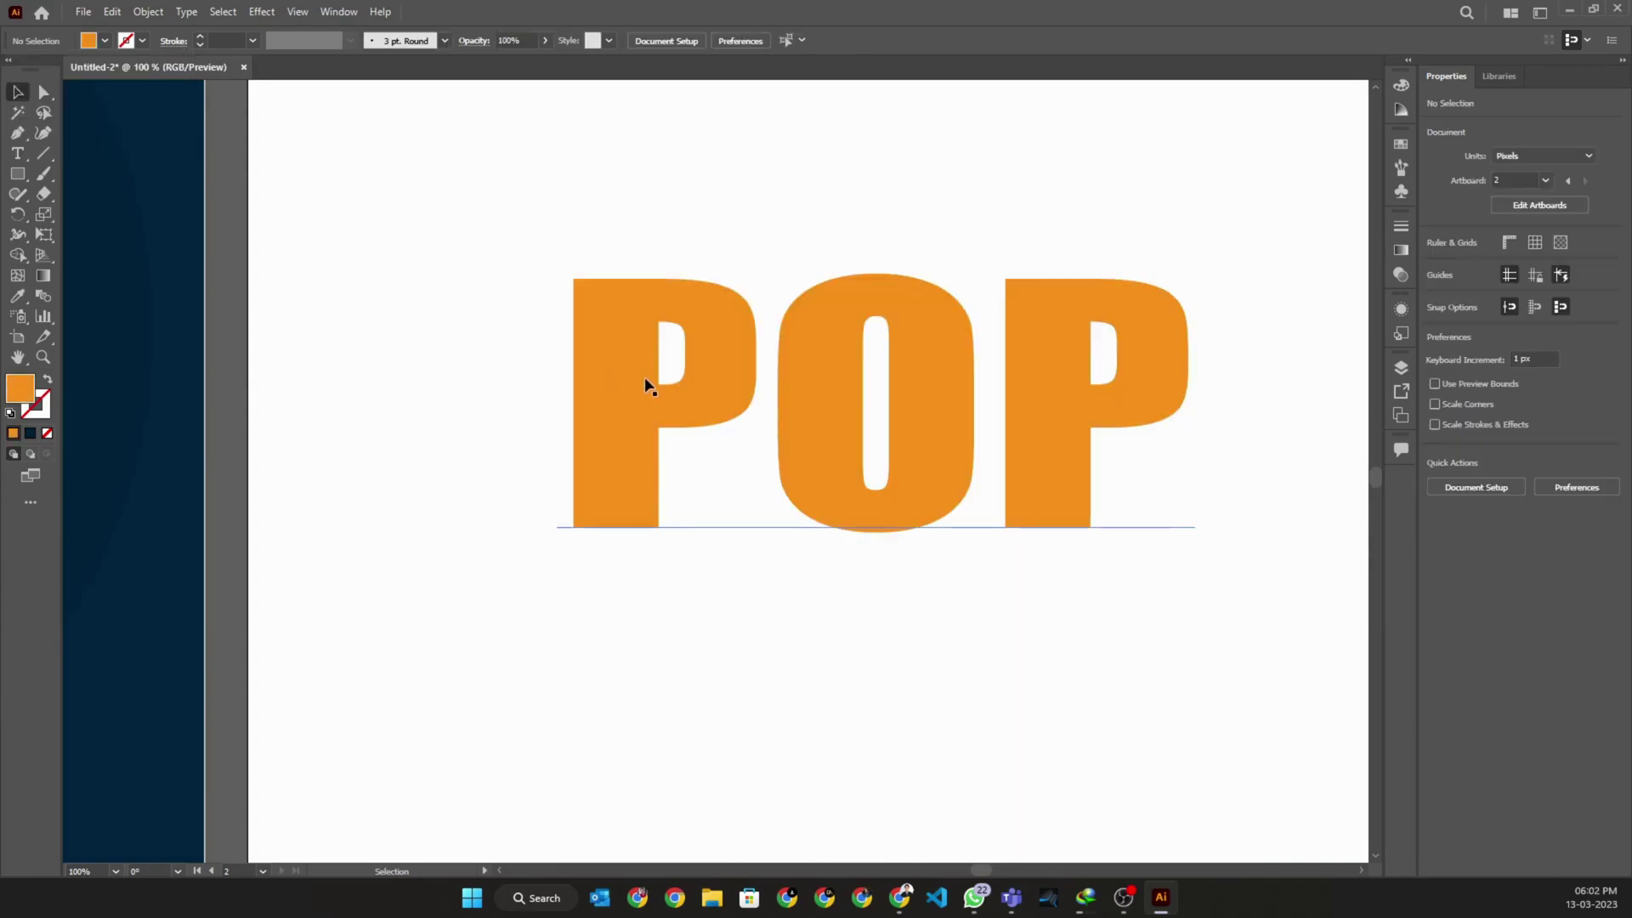
left_click(645, 383)
Give the POP letters a red outline.
left_click(141, 43)
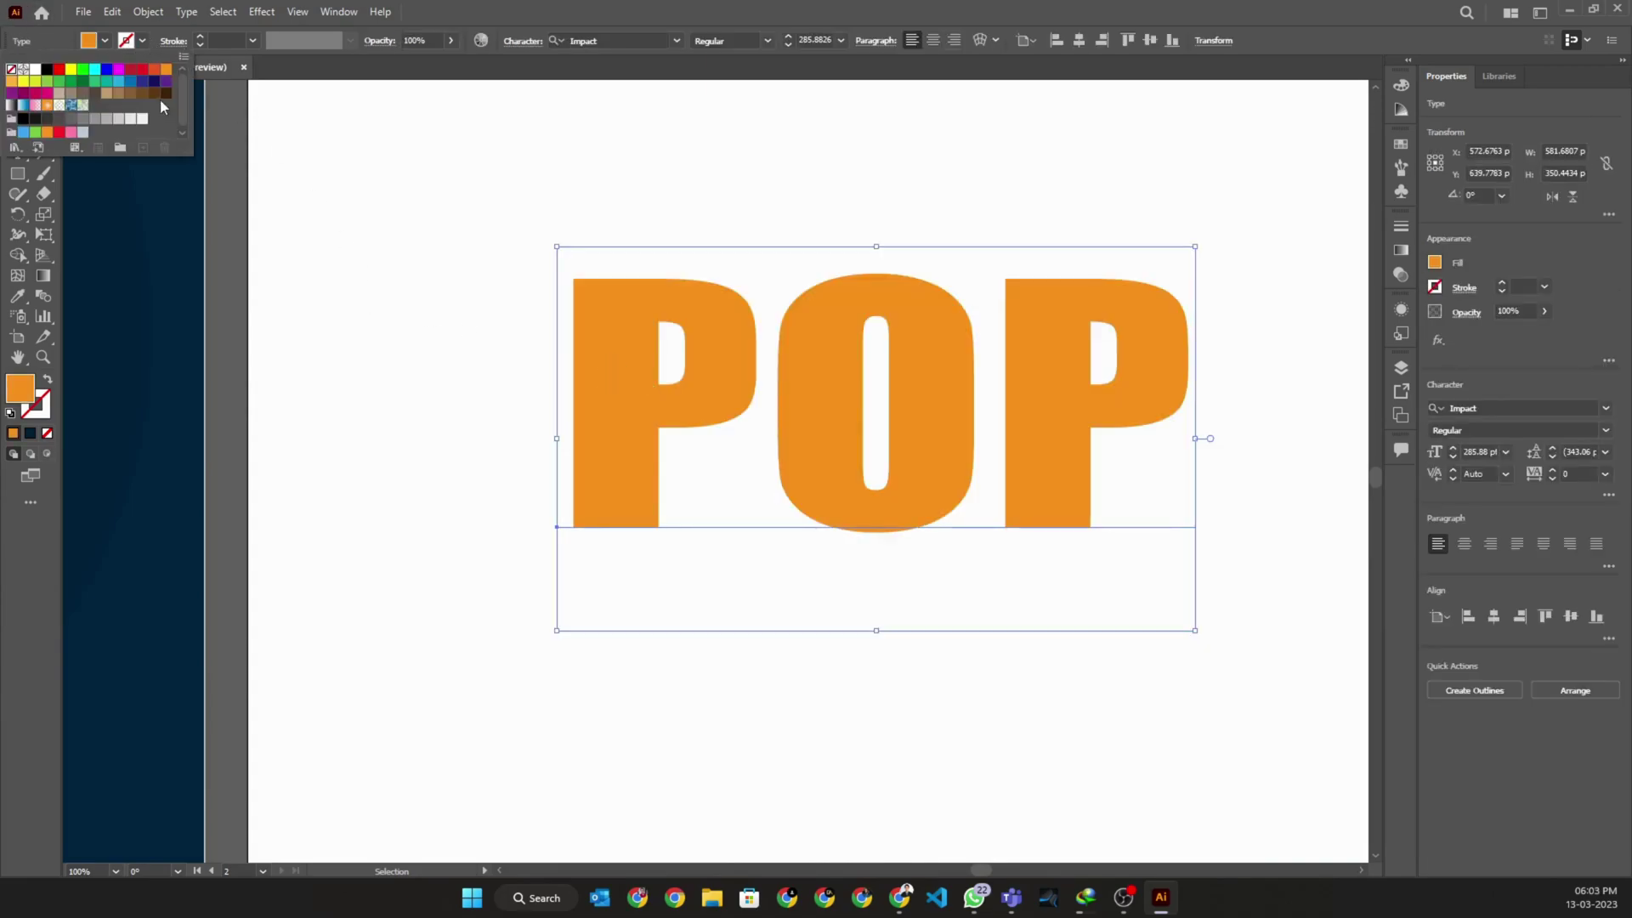
left_click(158, 77)
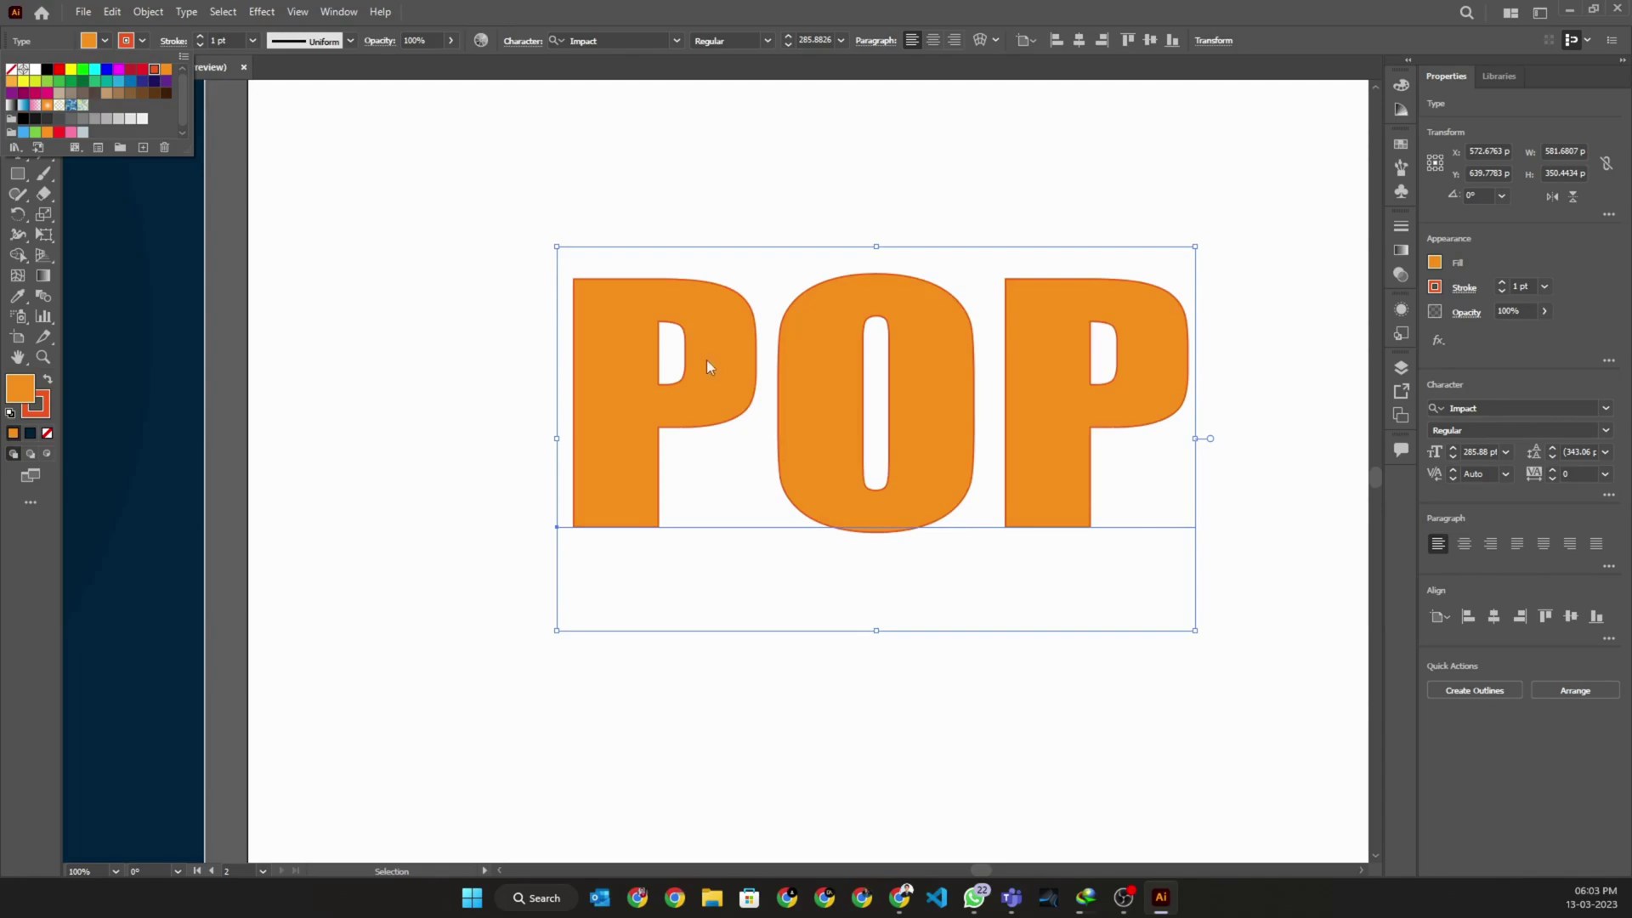
left_click(144, 72)
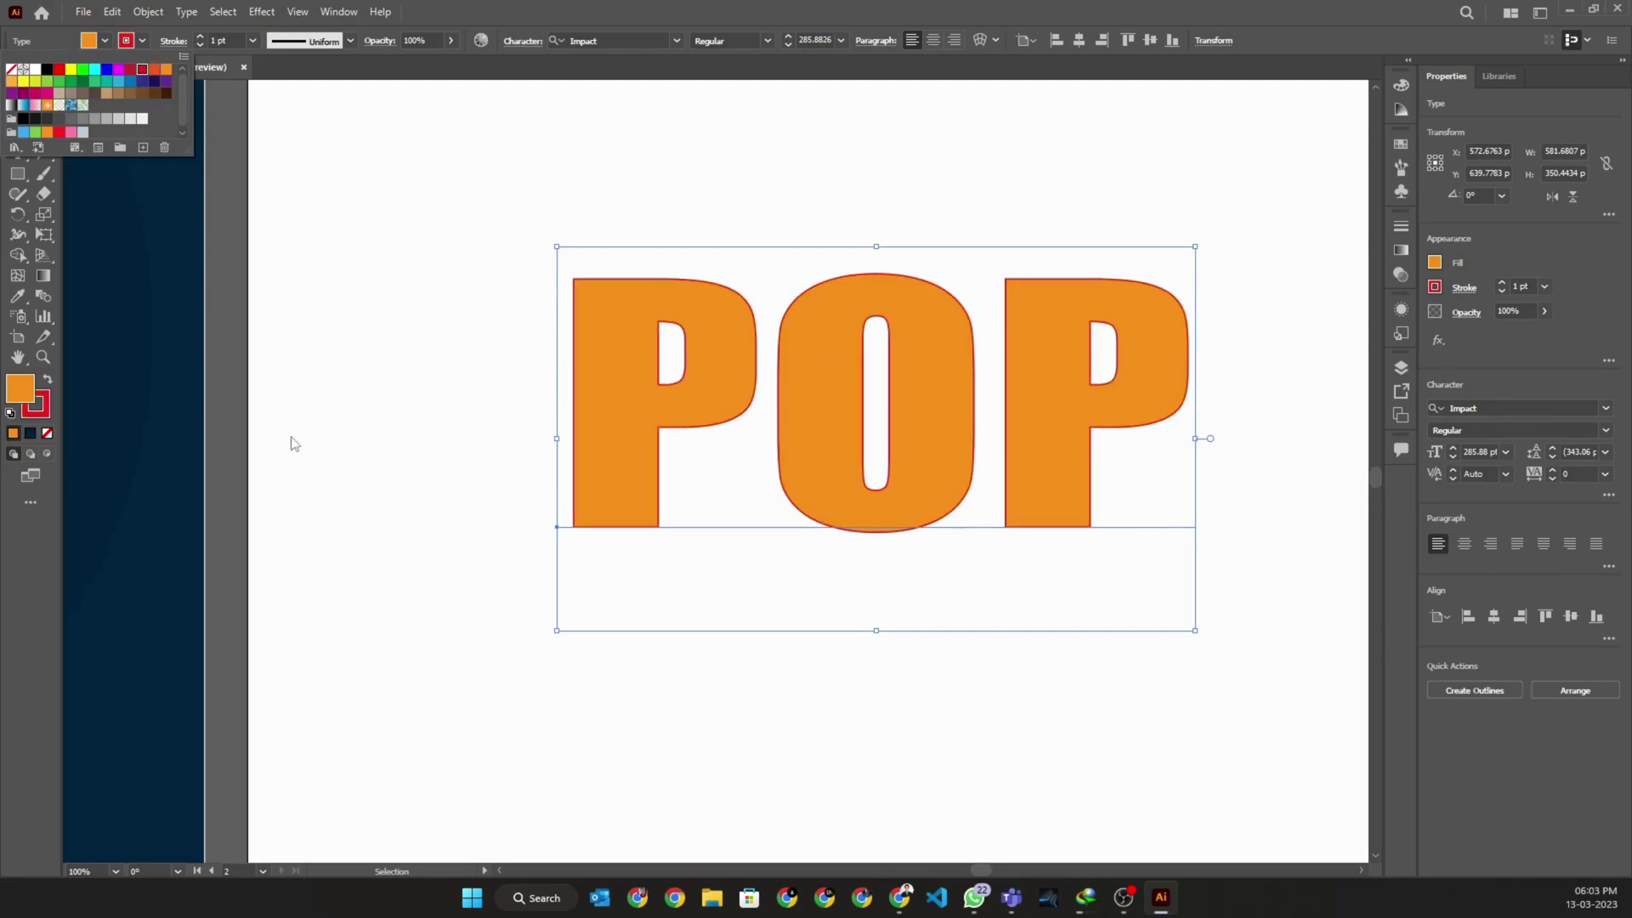
left_click(415, 451)
scroll(714, 469, "left", 10)
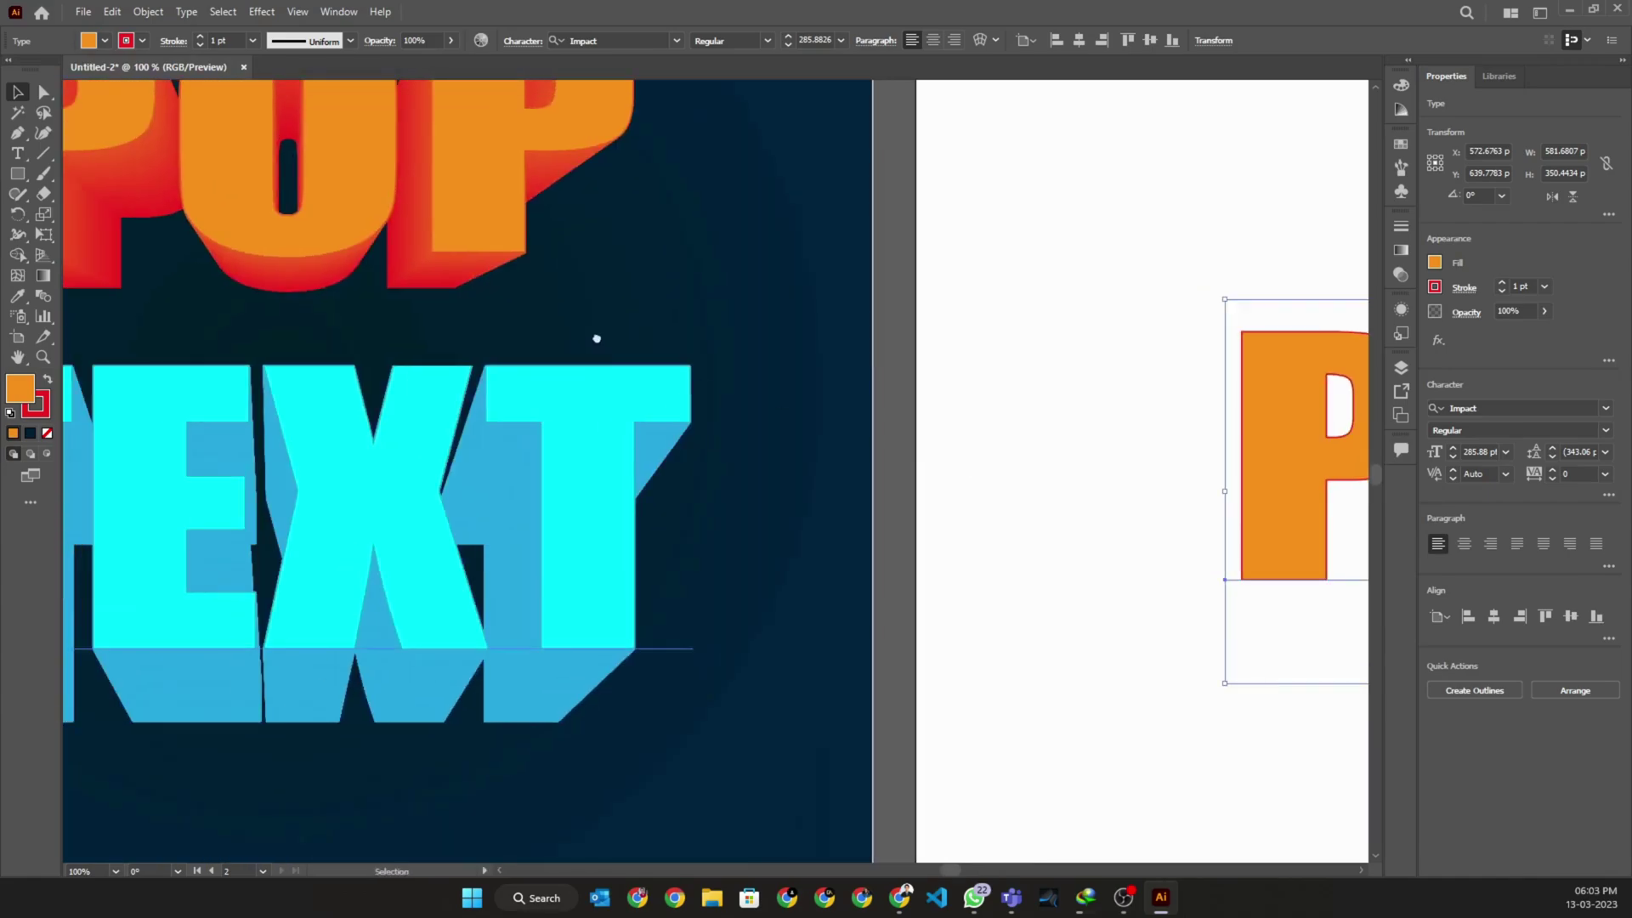
scroll(491, 417, "left", 10)
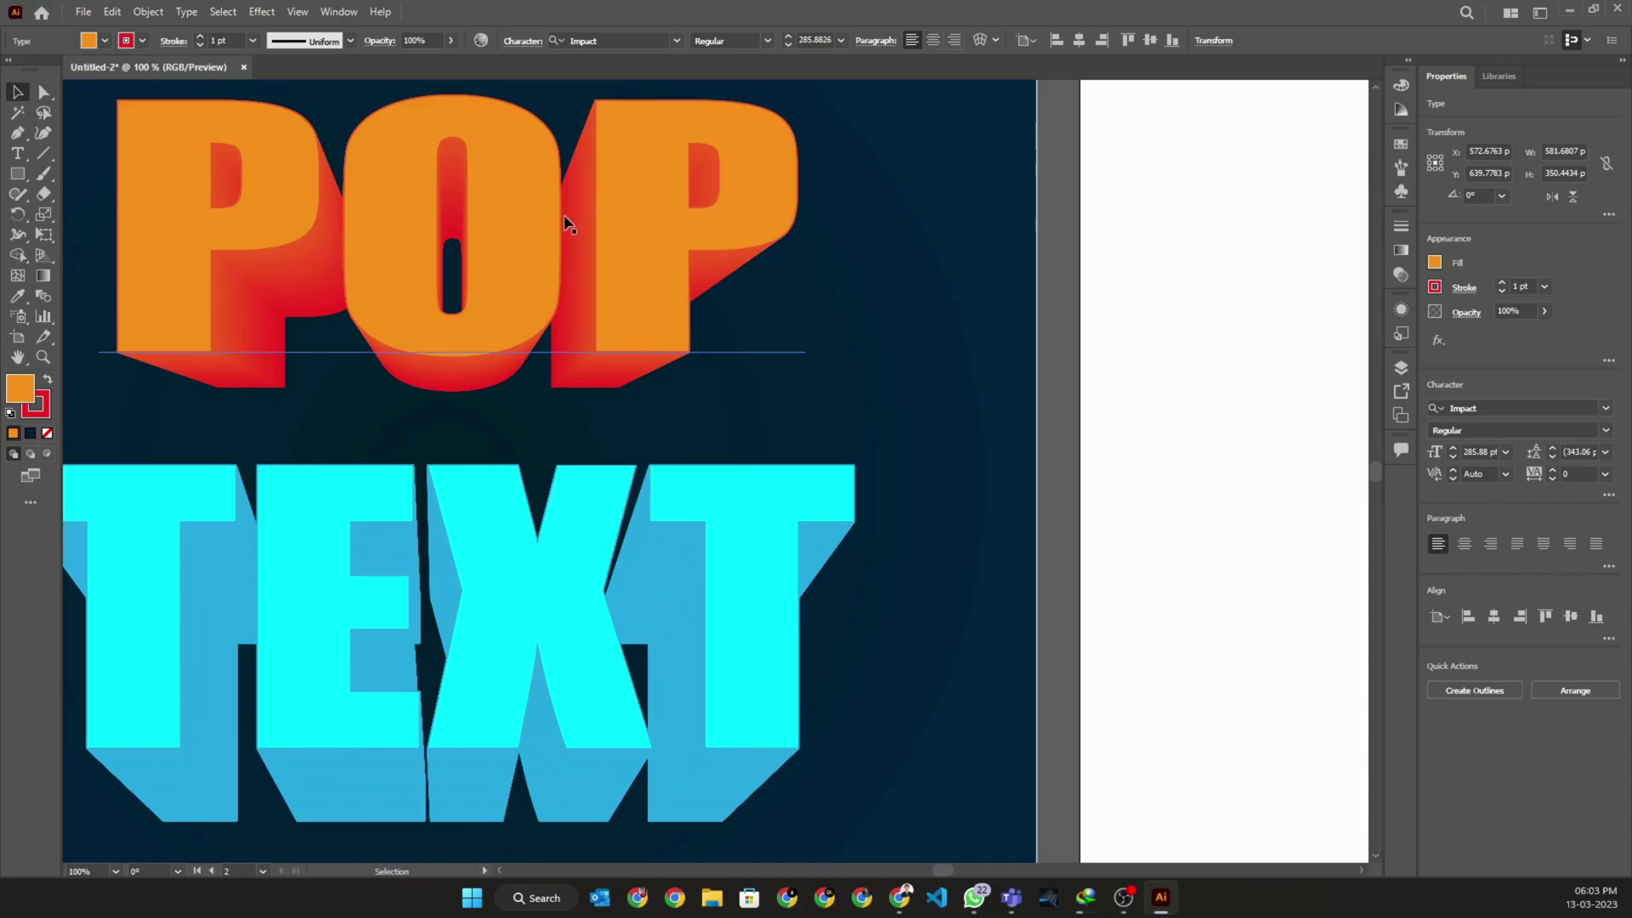
scroll(817, 408, "right", 10)
Duplicate the orange POP text just above the original and enlarge the copy.
left_click(970, 510)
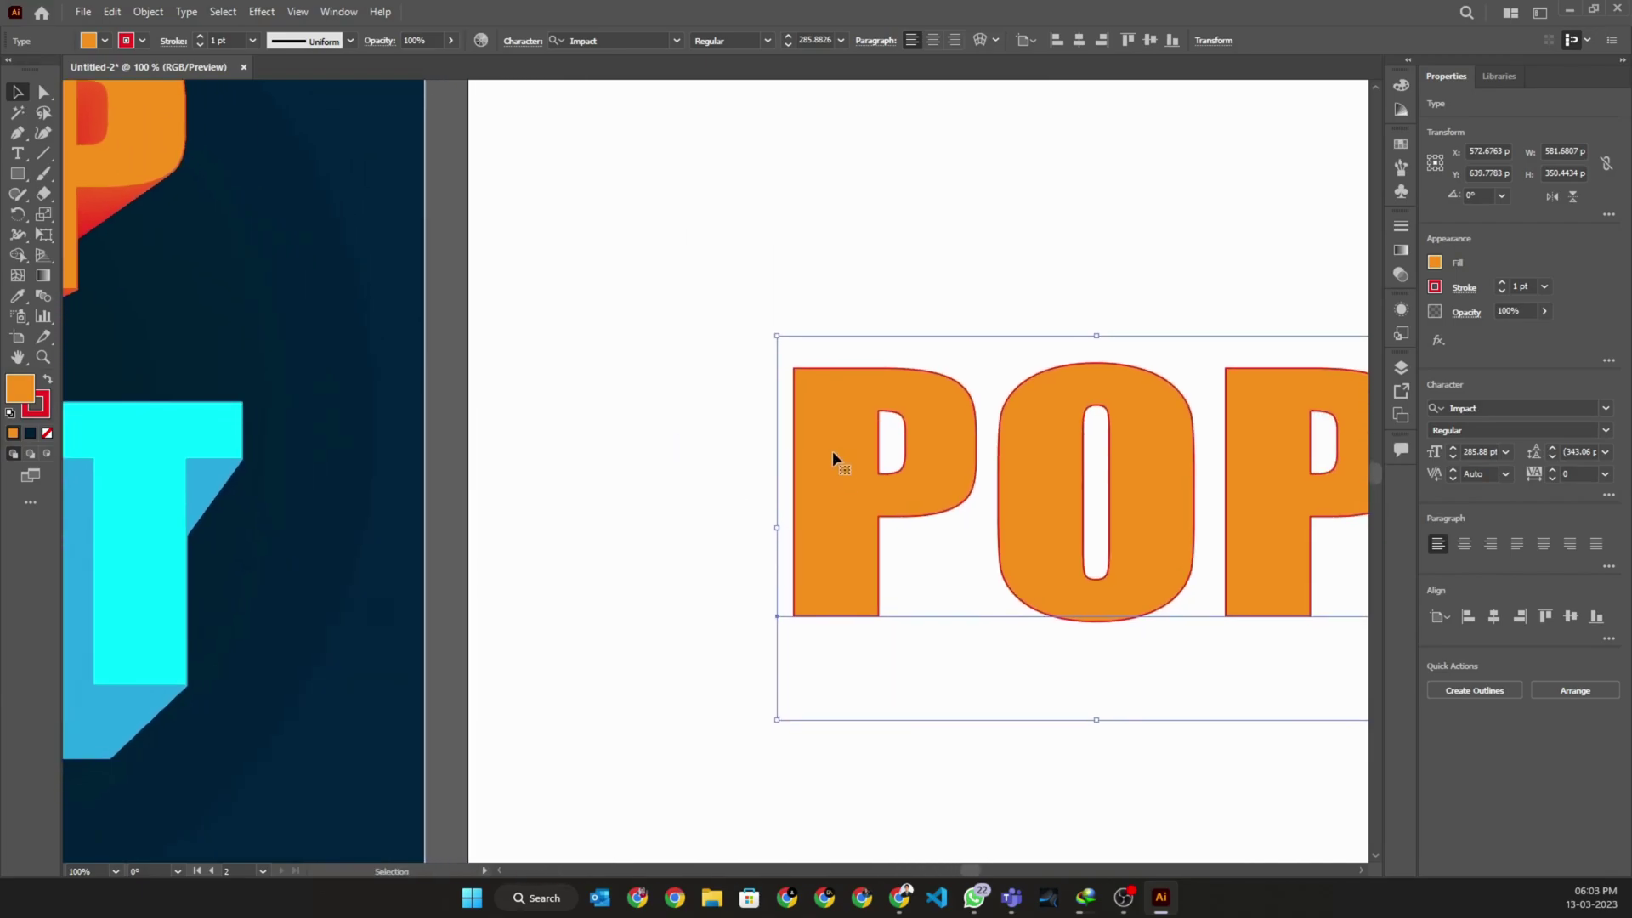
scroll(833, 449, "right", 5)
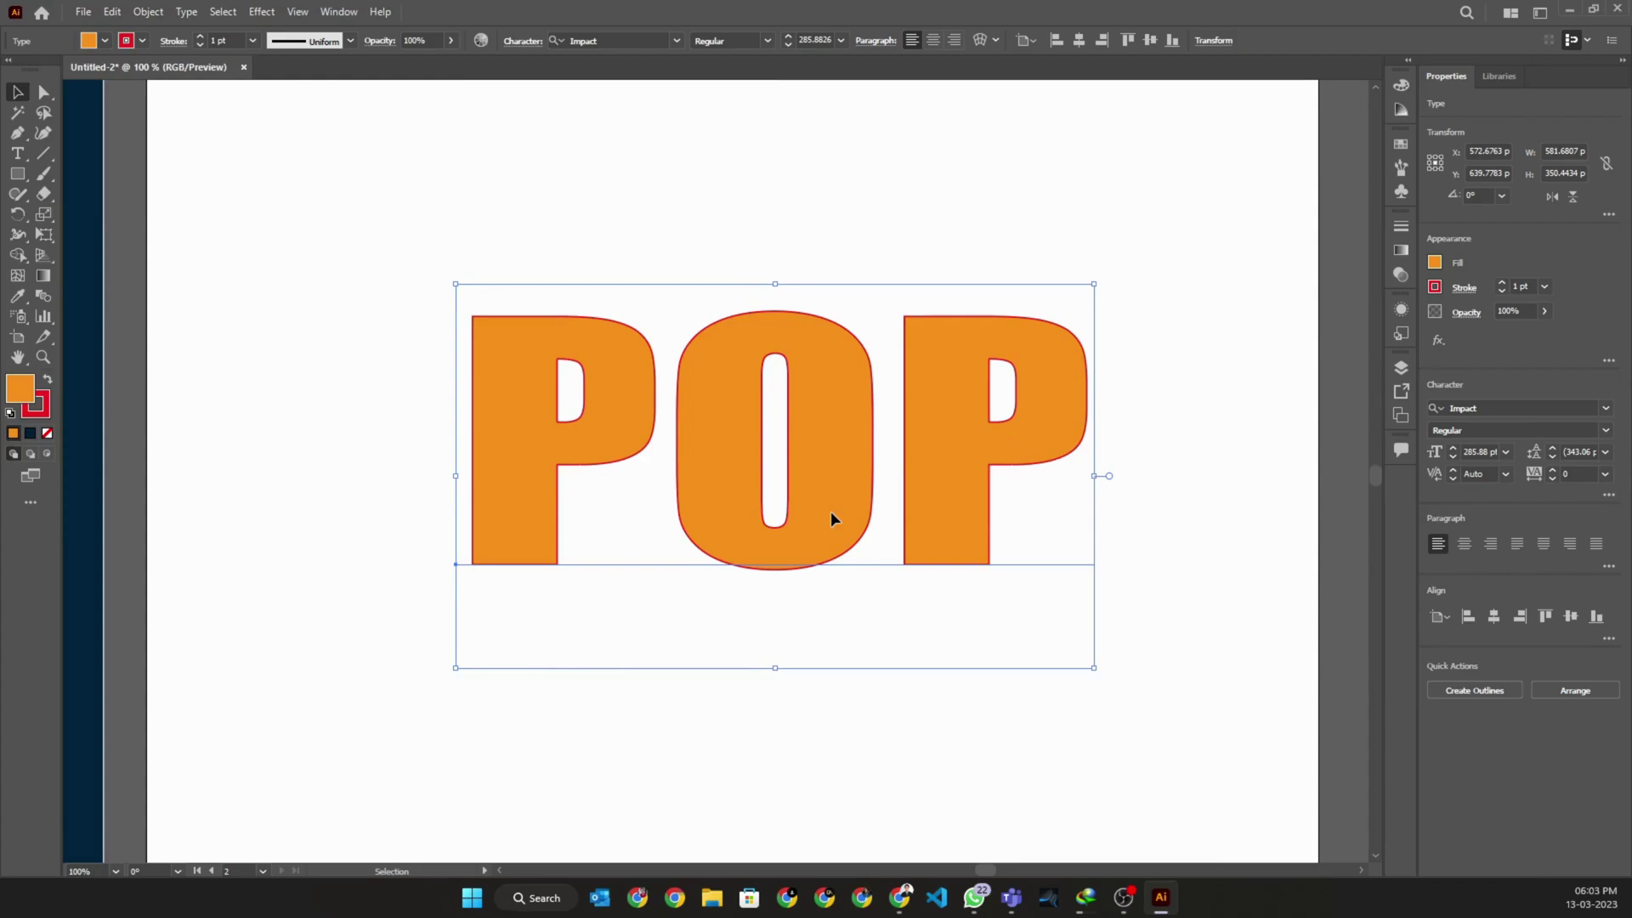
left_click_drag(831, 511, 830, 437)
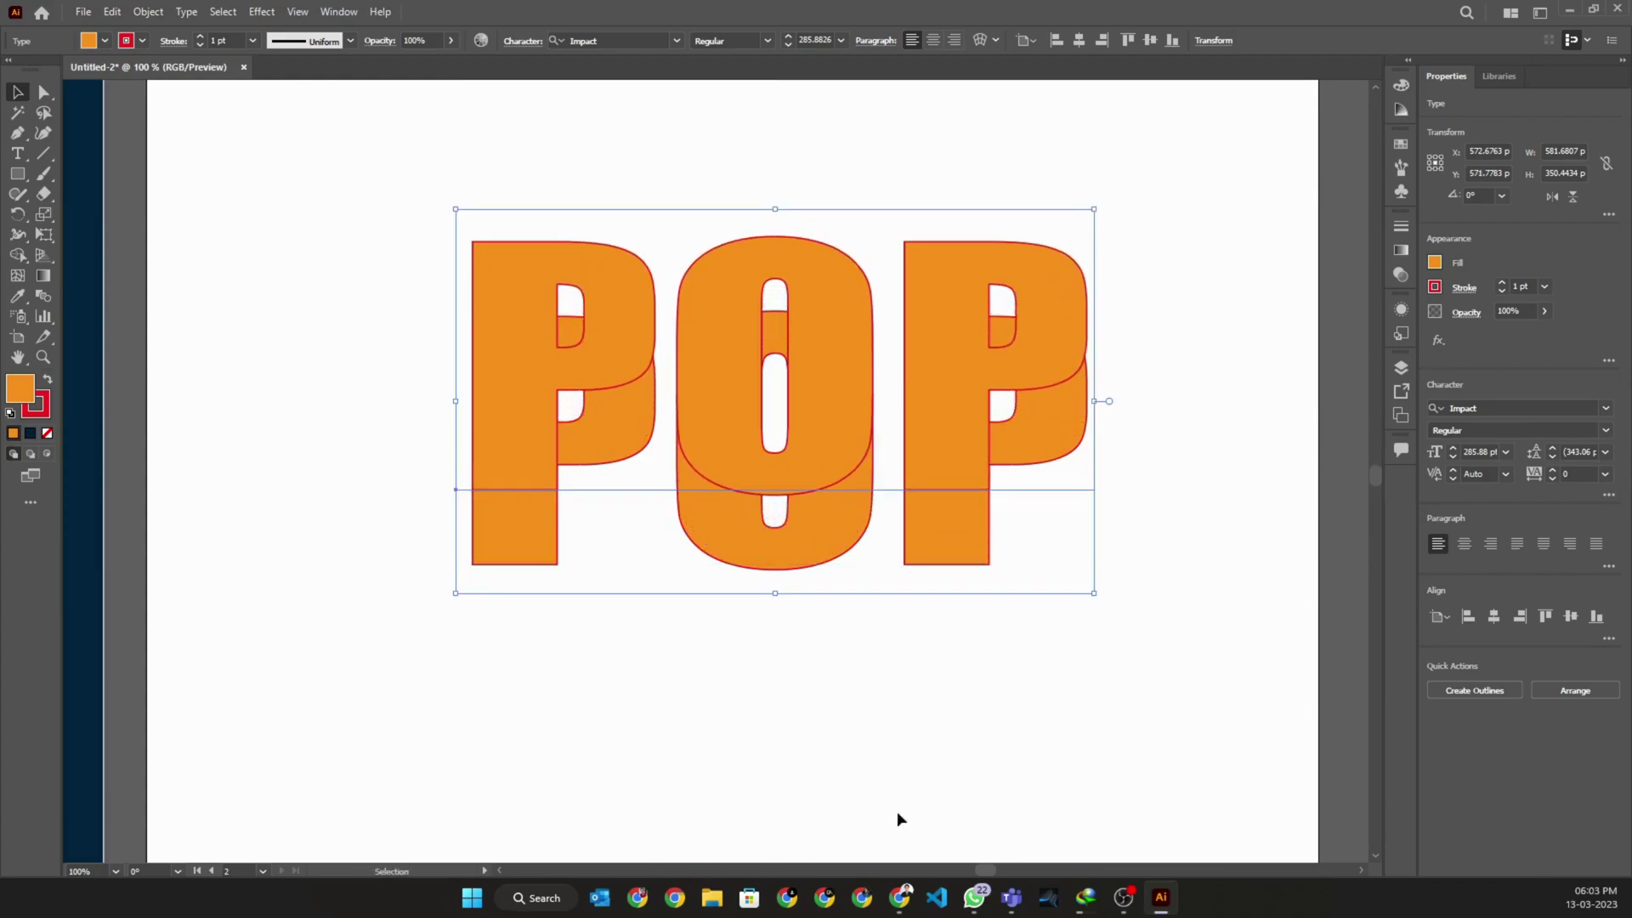
left_click_drag(1094, 594, 1184, 672)
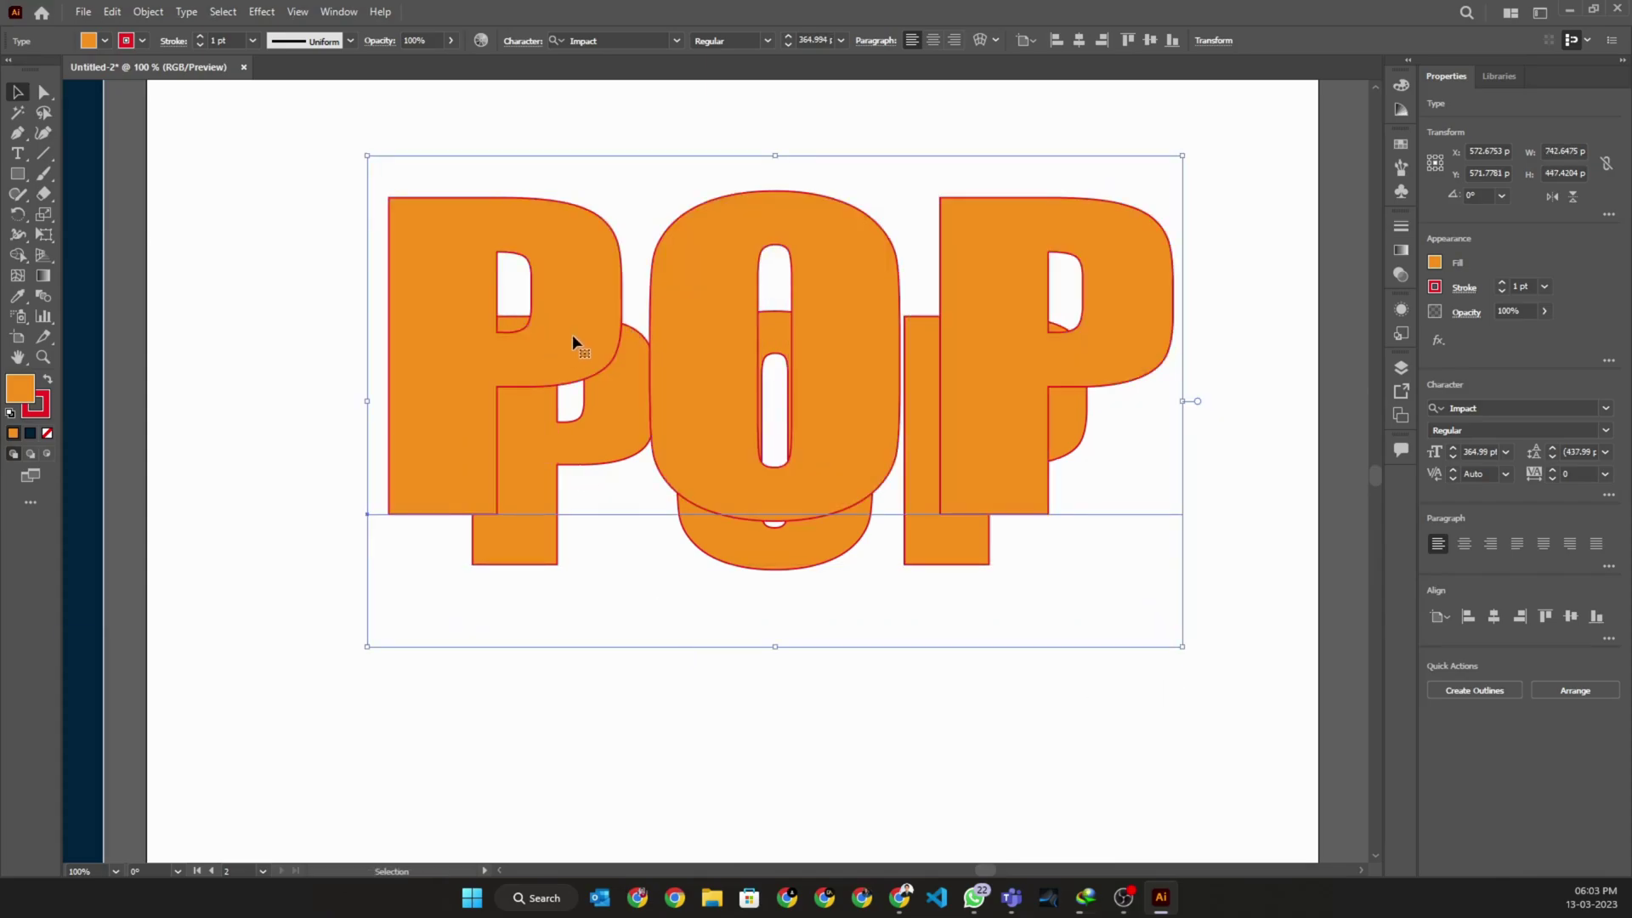
left_click_drag(470, 445, 539, 460)
scroll(540, 460, "left", 8)
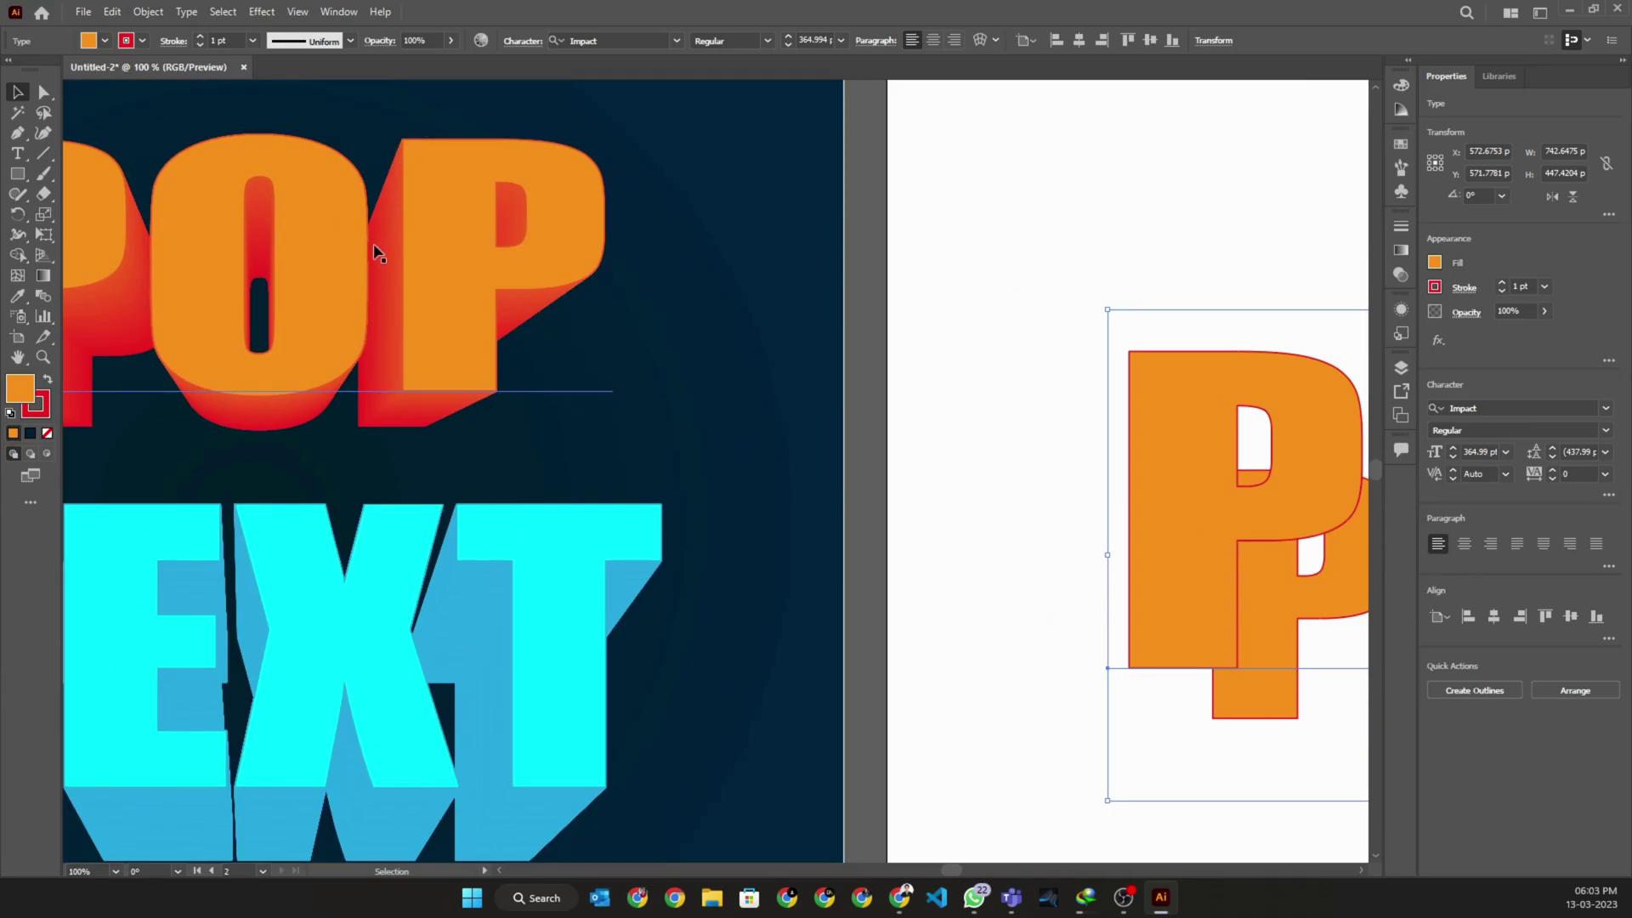
scroll(393, 246, "right", 8)
scroll(394, 246, "right", 8)
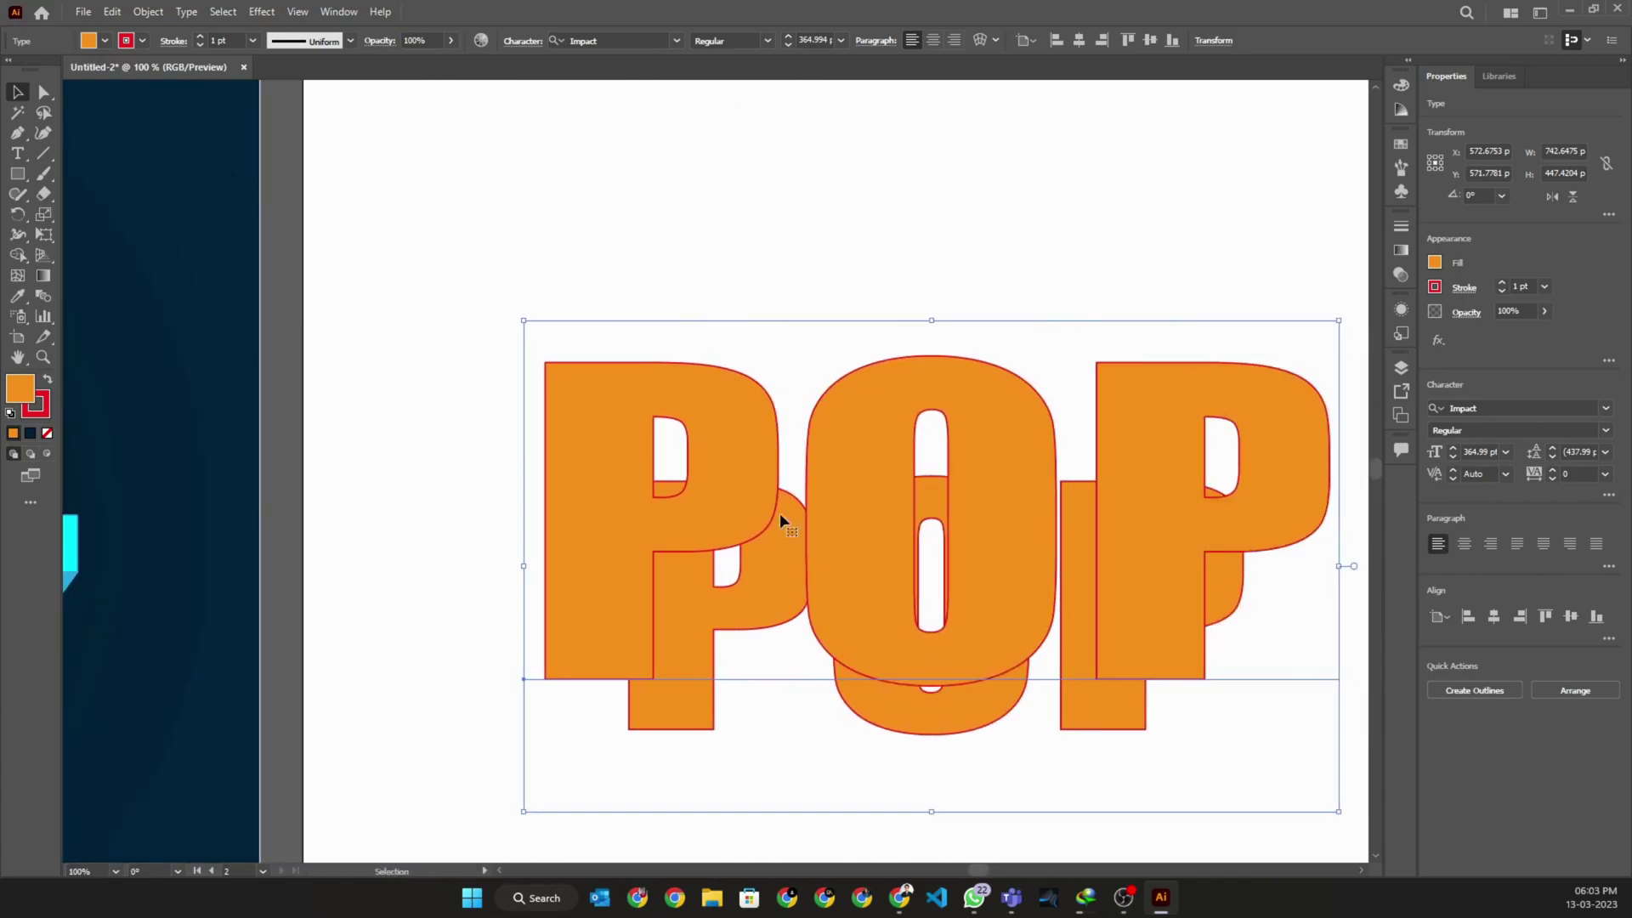
left_click(144, 43)
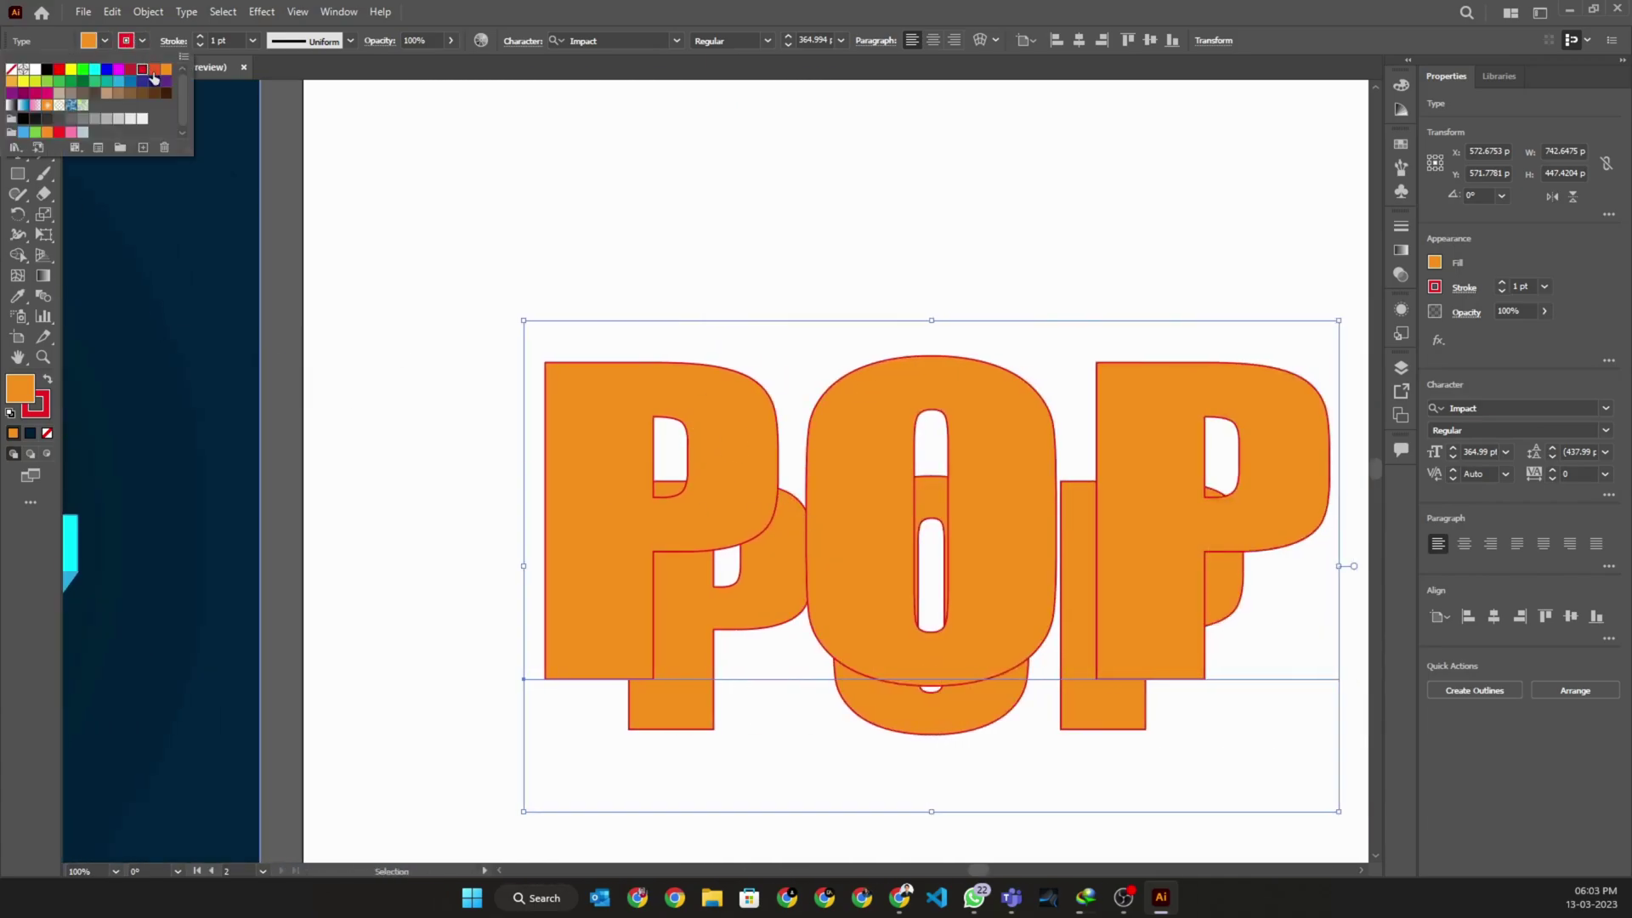
left_click(783, 170)
scroll(414, 518, "down", 3)
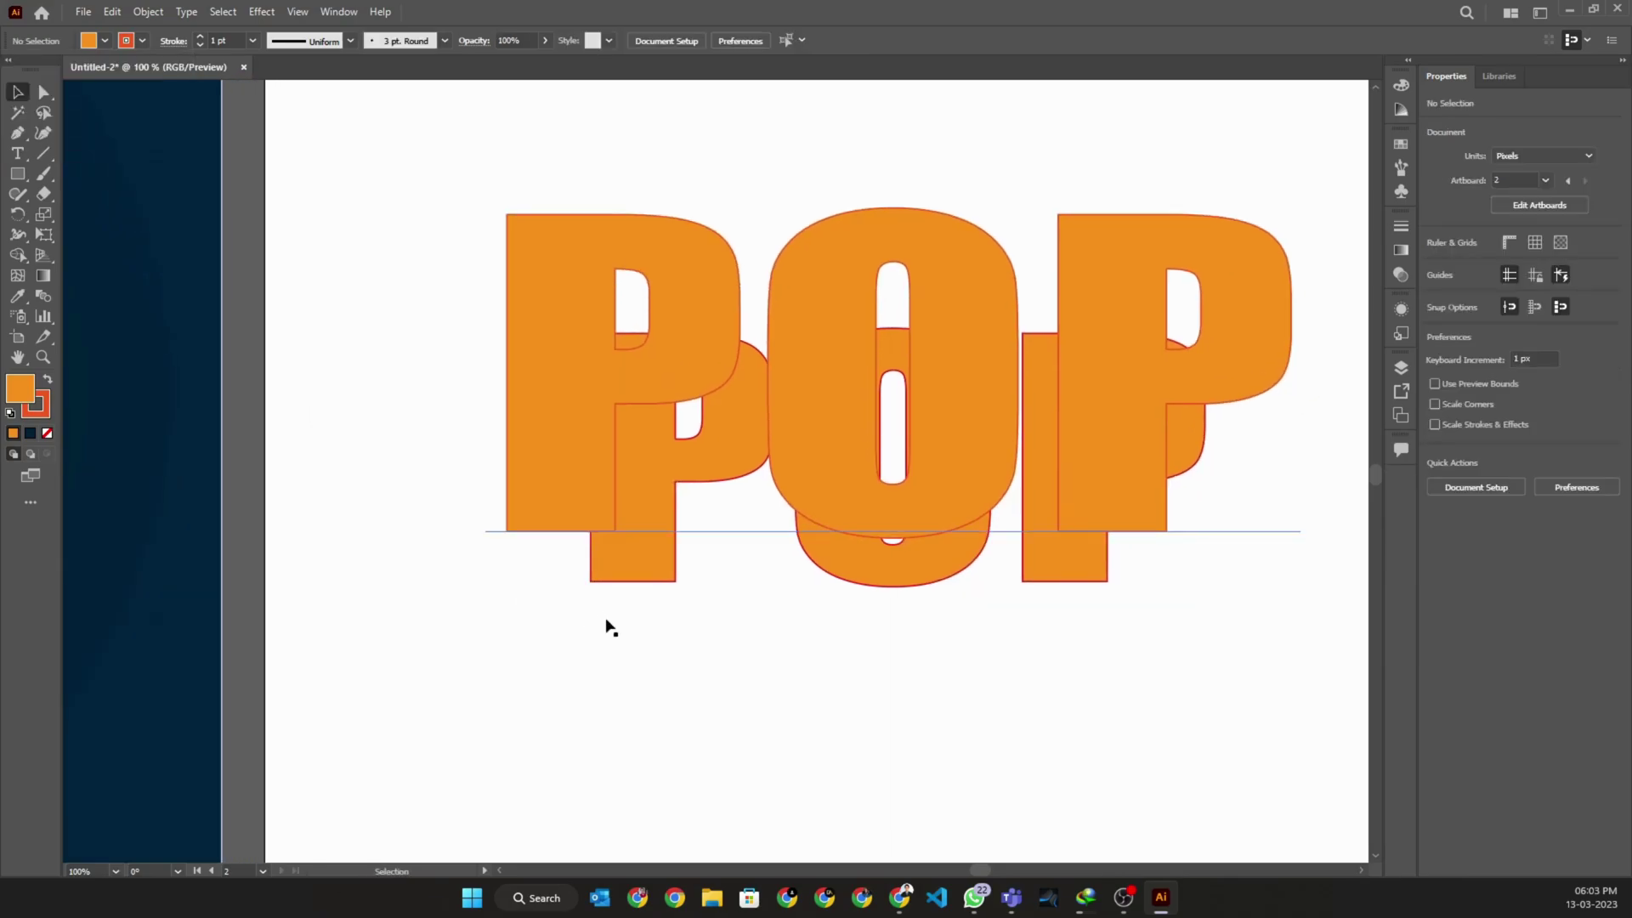
Select both POP copies and set Blend Options spacing to 1000 specified steps.
left_click_drag(985, 777, 535, 333)
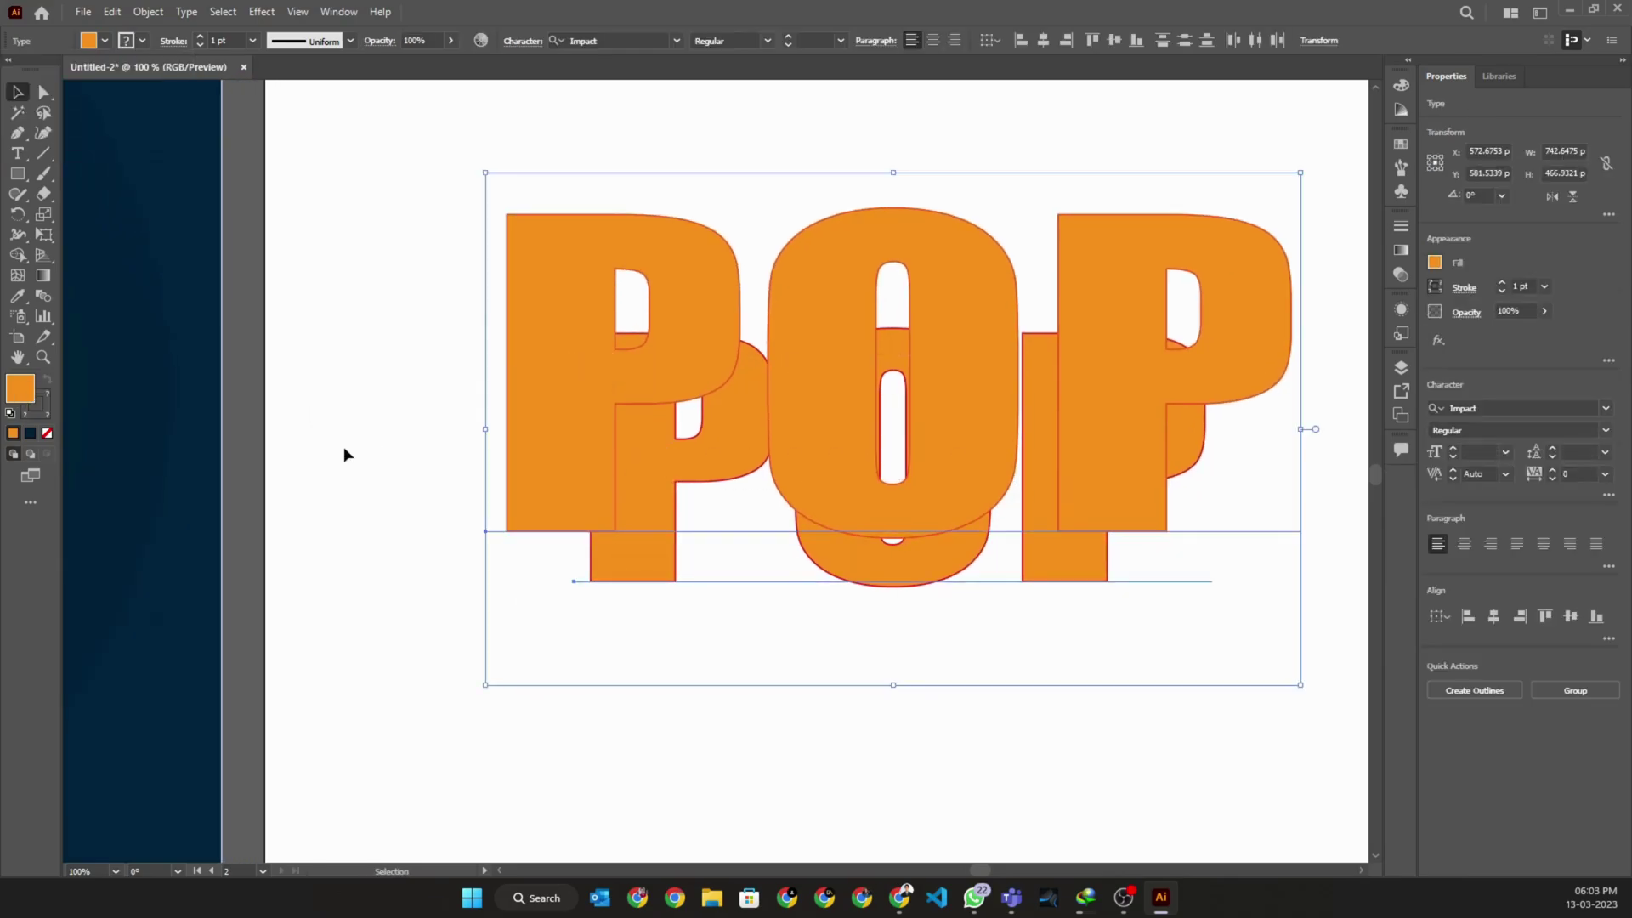
left_click(147, 11)
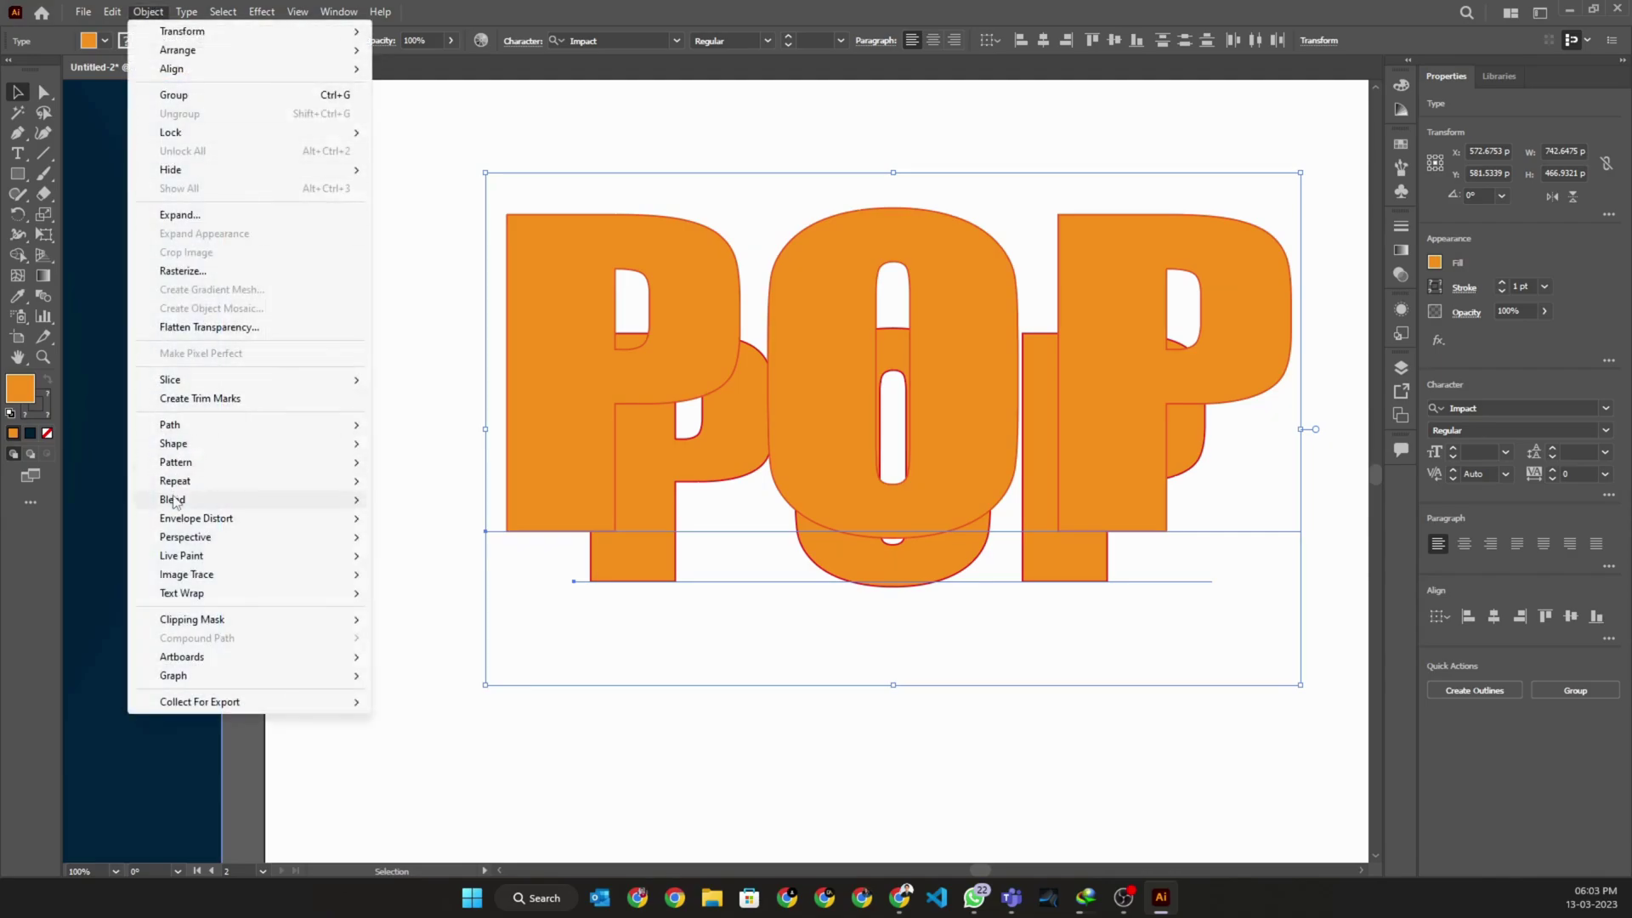
left_click(435, 545)
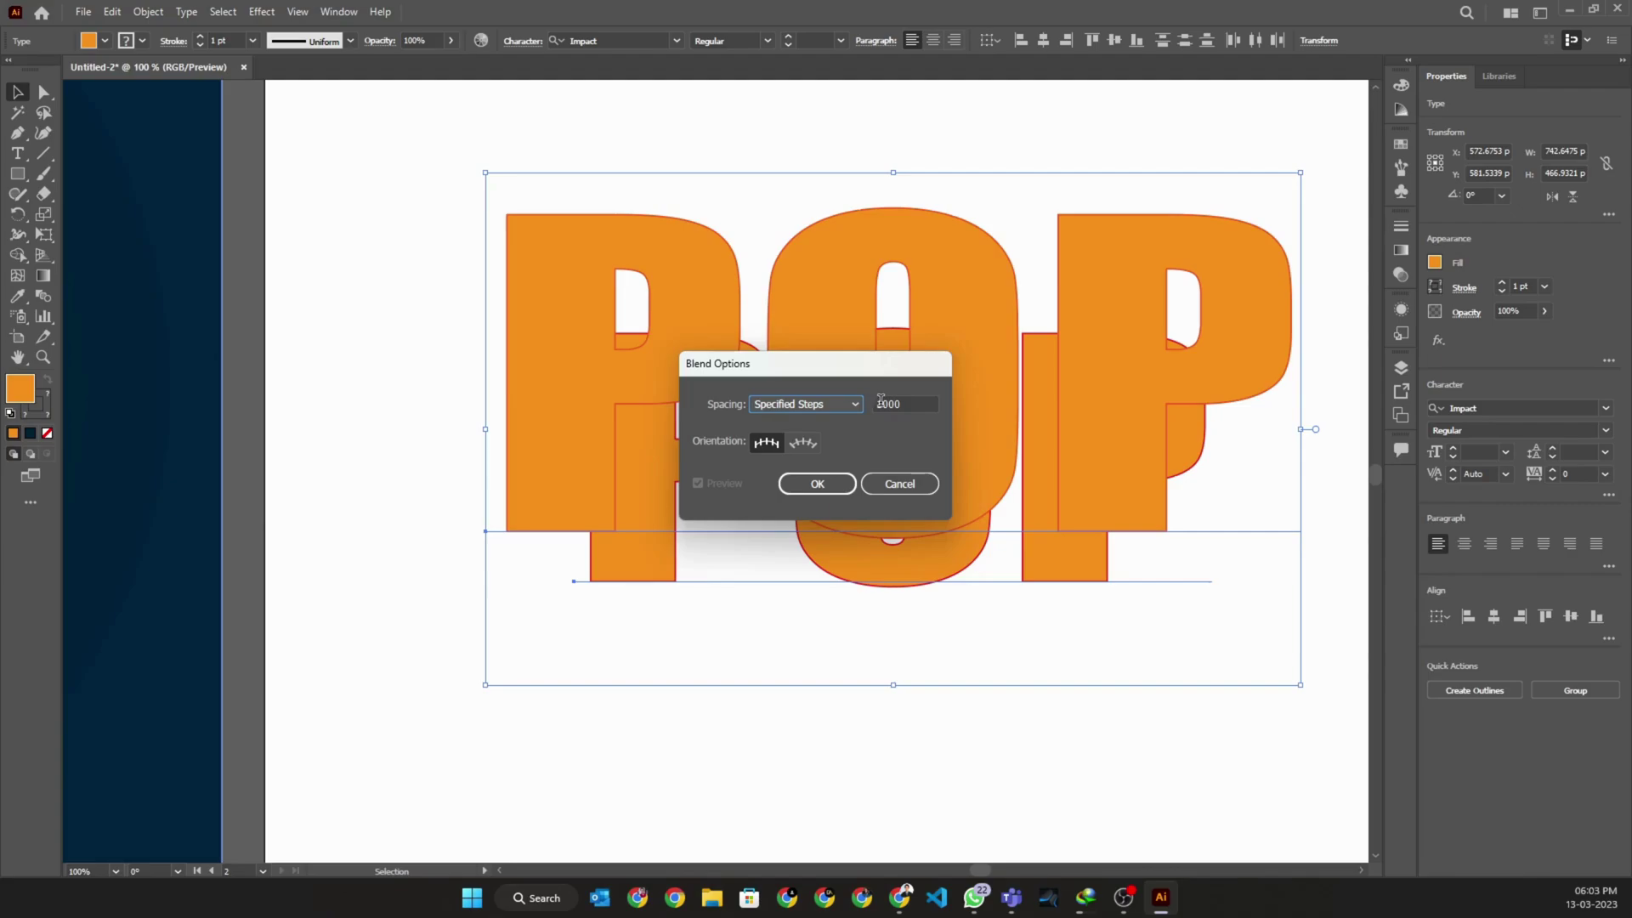
double_click(906, 404)
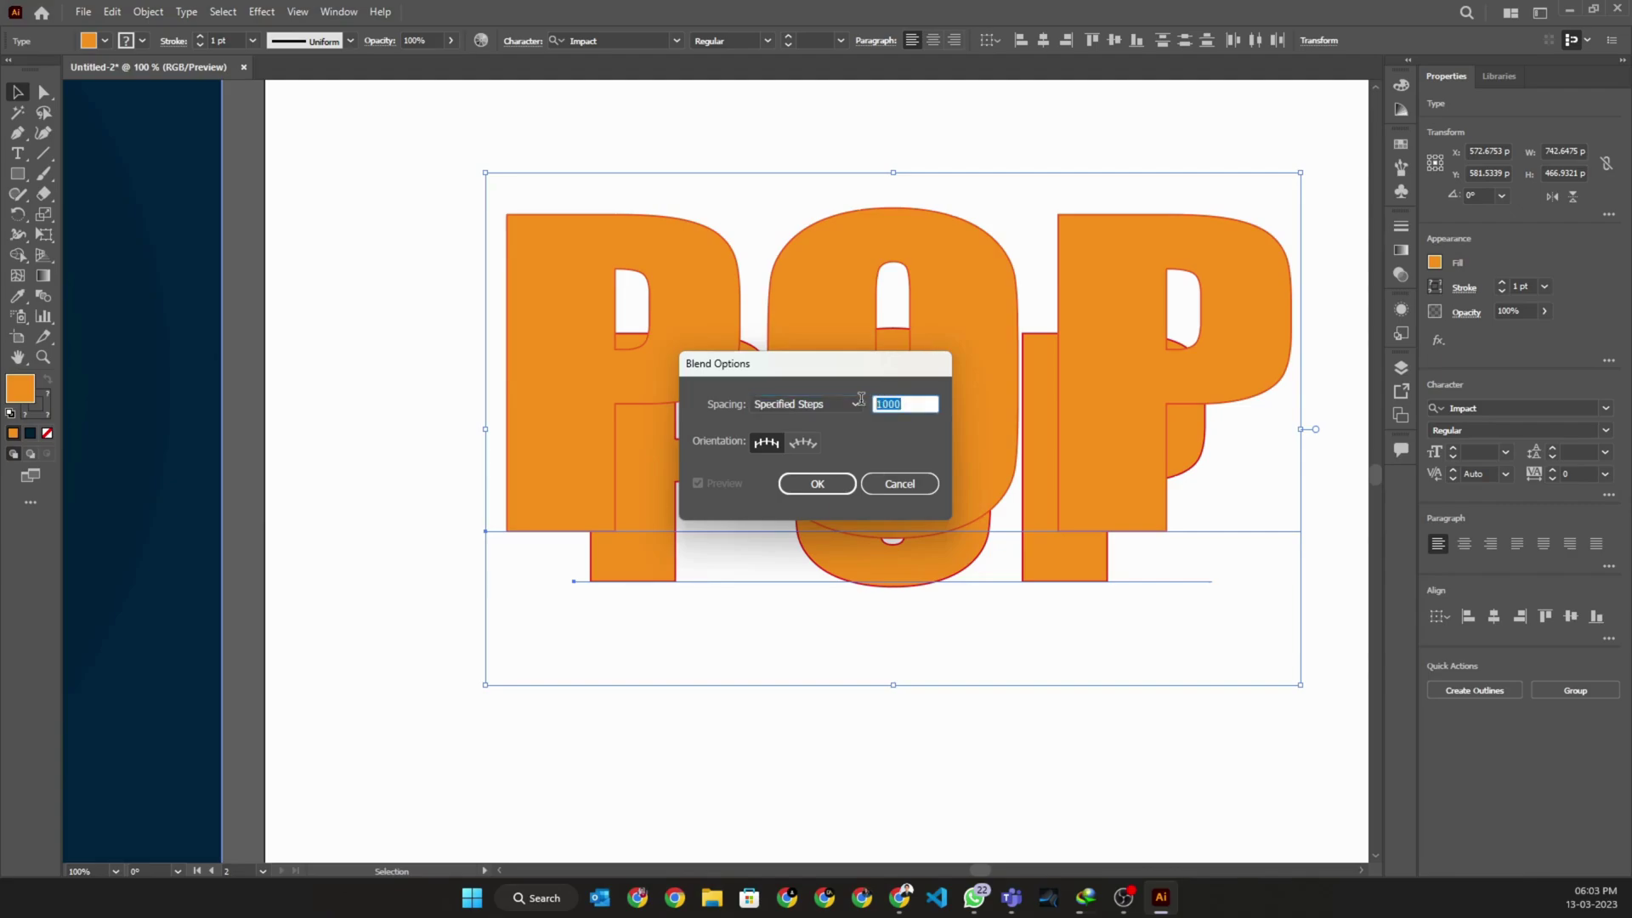
left_click(903, 405)
left_click_drag(929, 405, 880, 404)
double_click(879, 403)
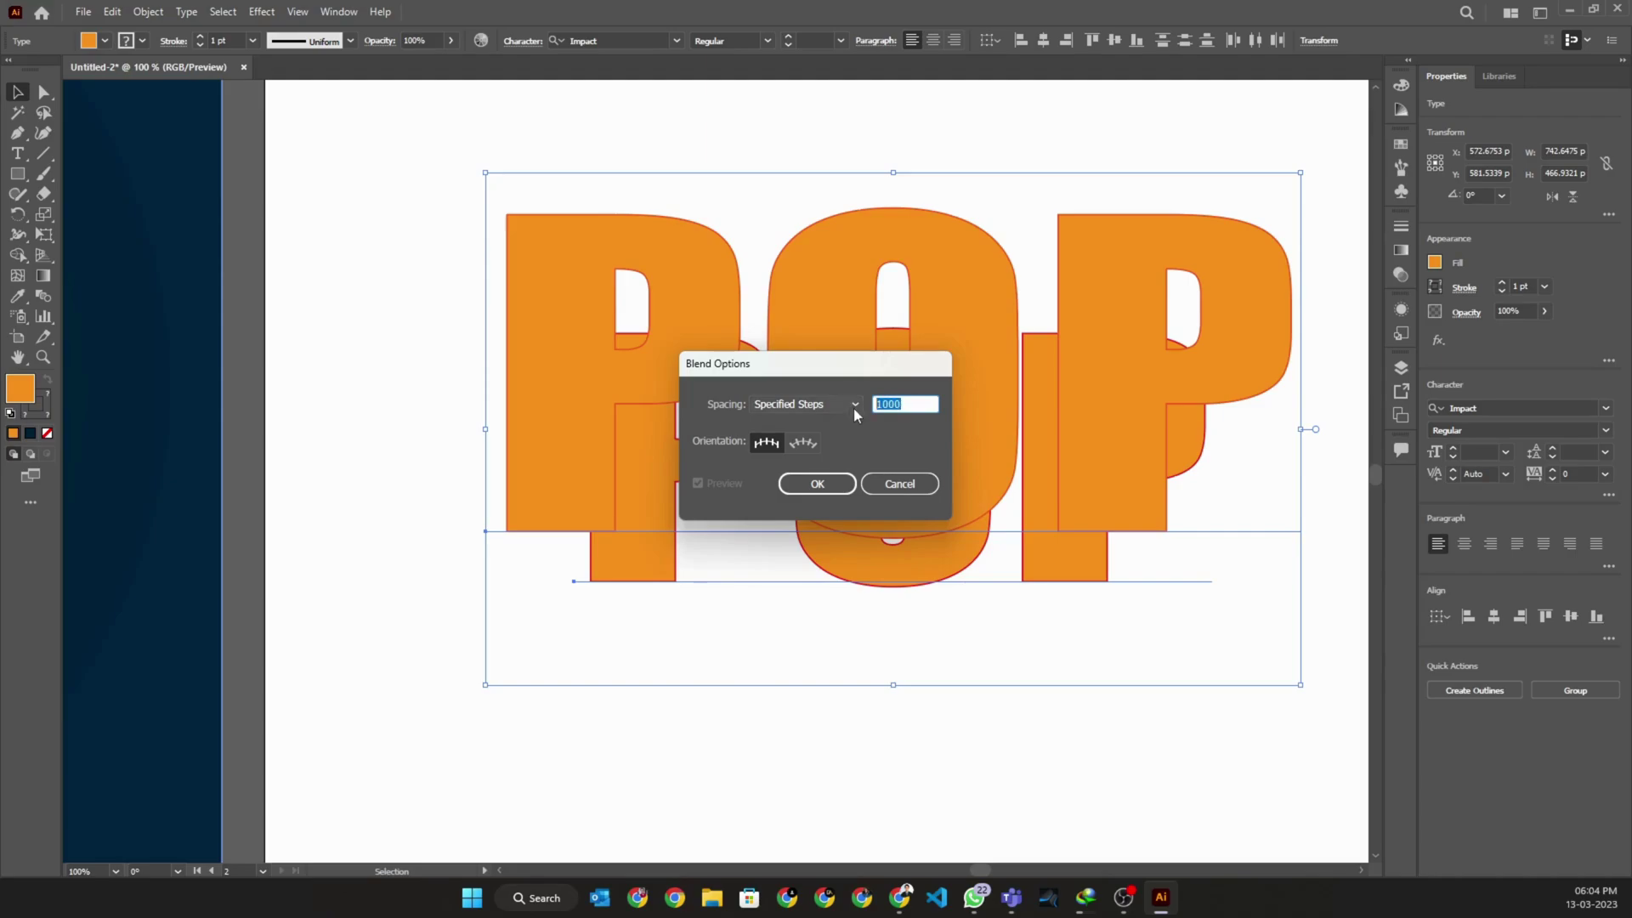
left_click(817, 483)
left_click(149, 12)
mouse_move(172, 498)
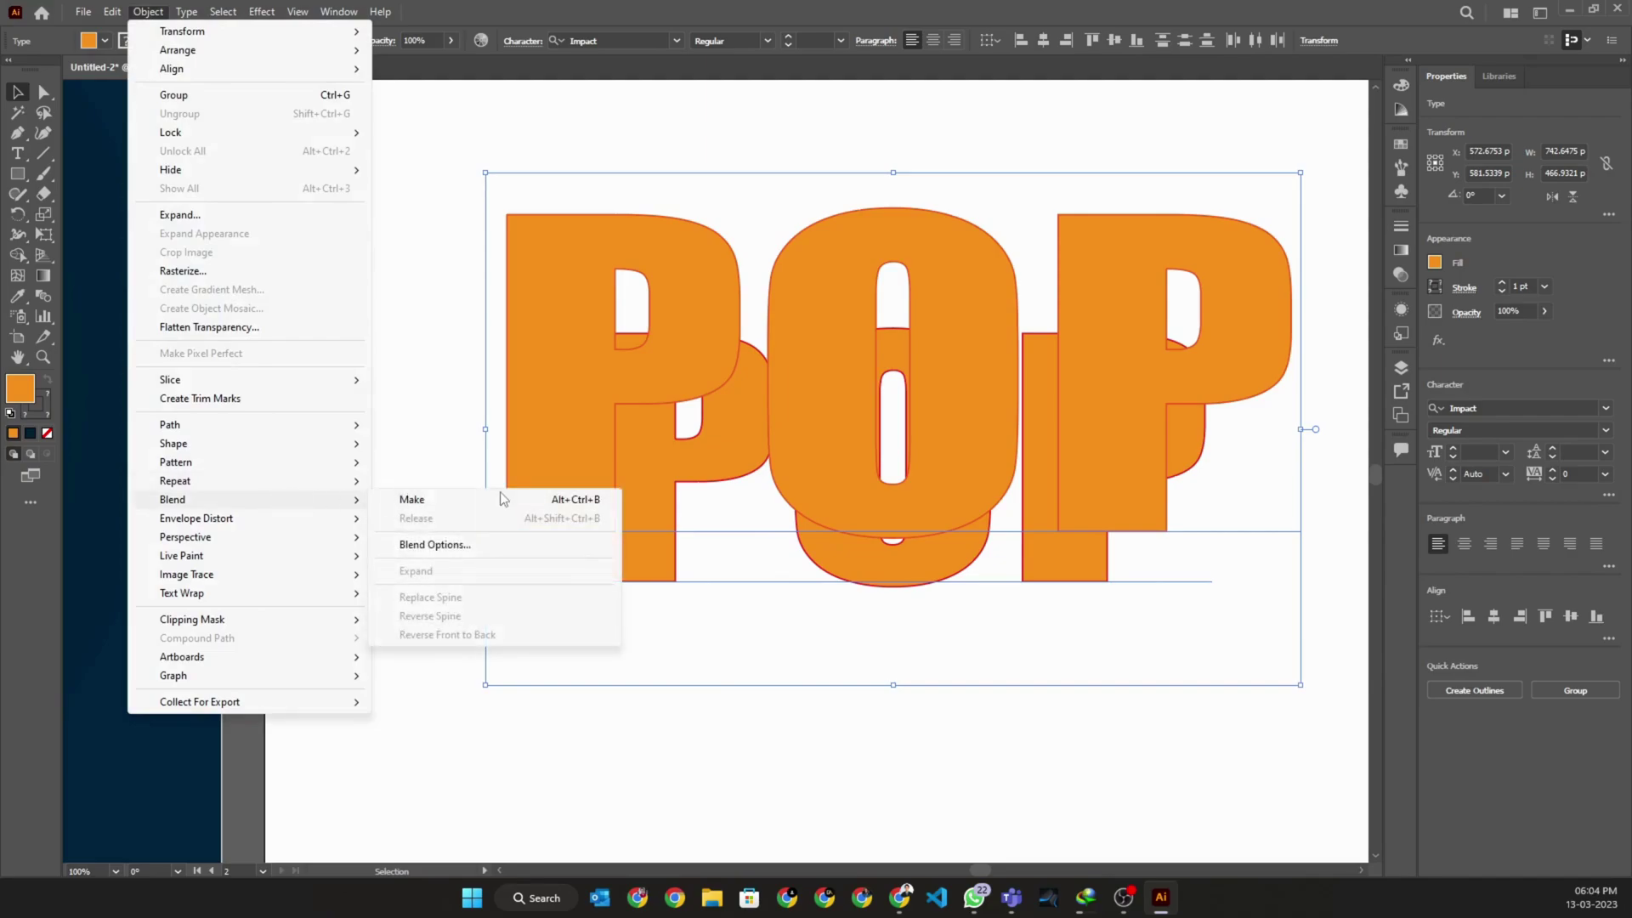
Blend the two POP copies into an extrusion fading to red, then reframe the view.
left_click(505, 507)
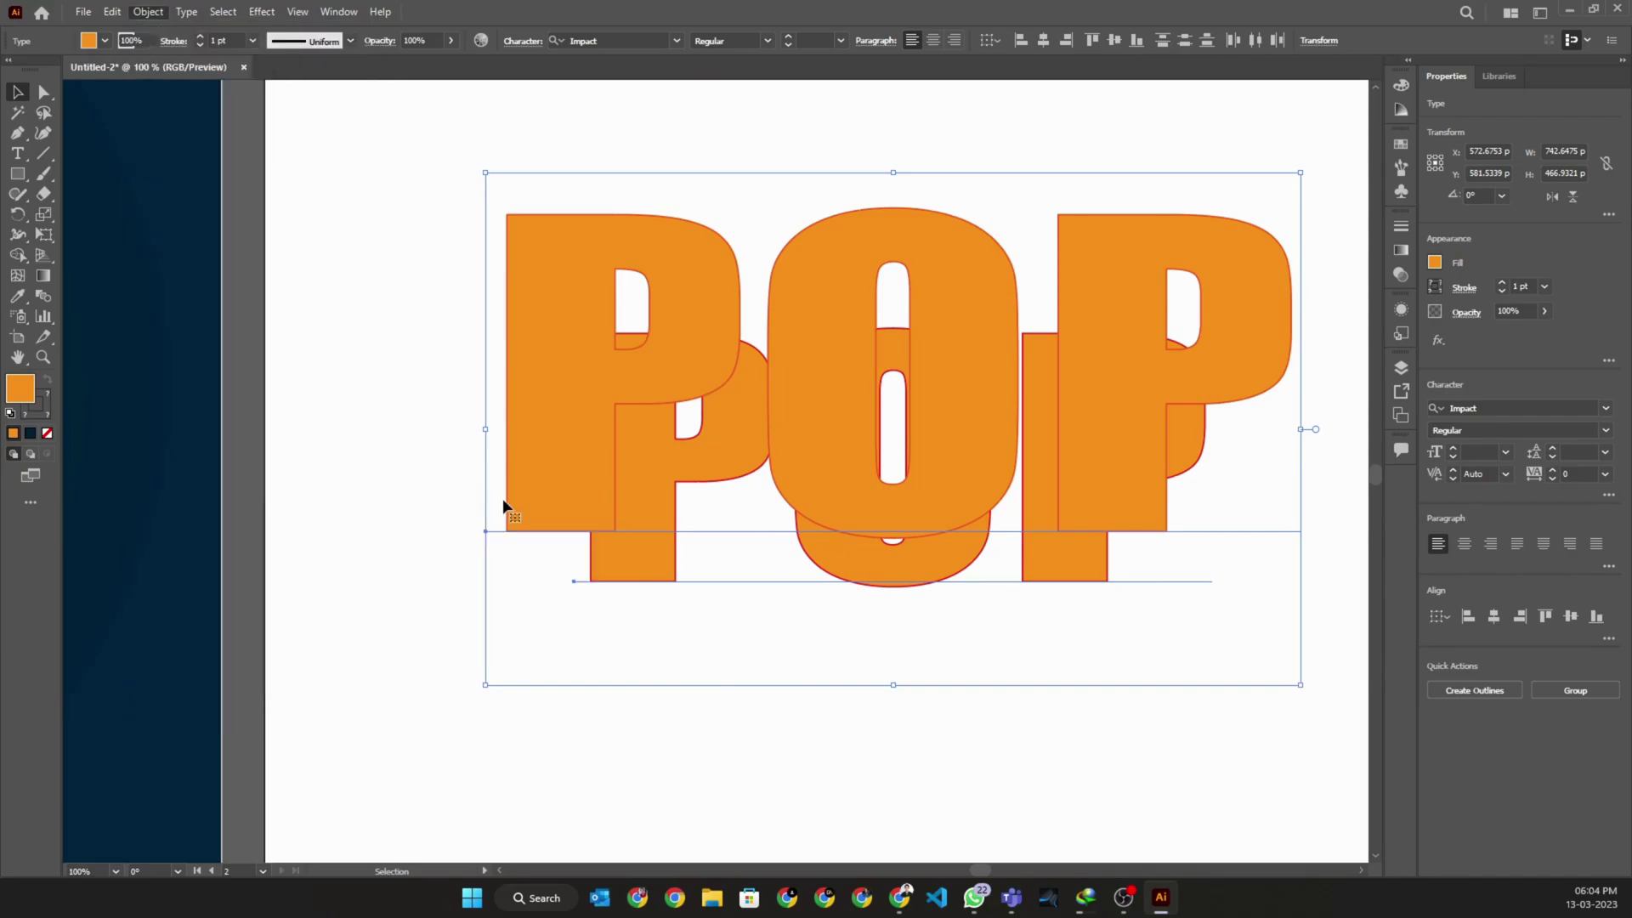
left_click(369, 516)
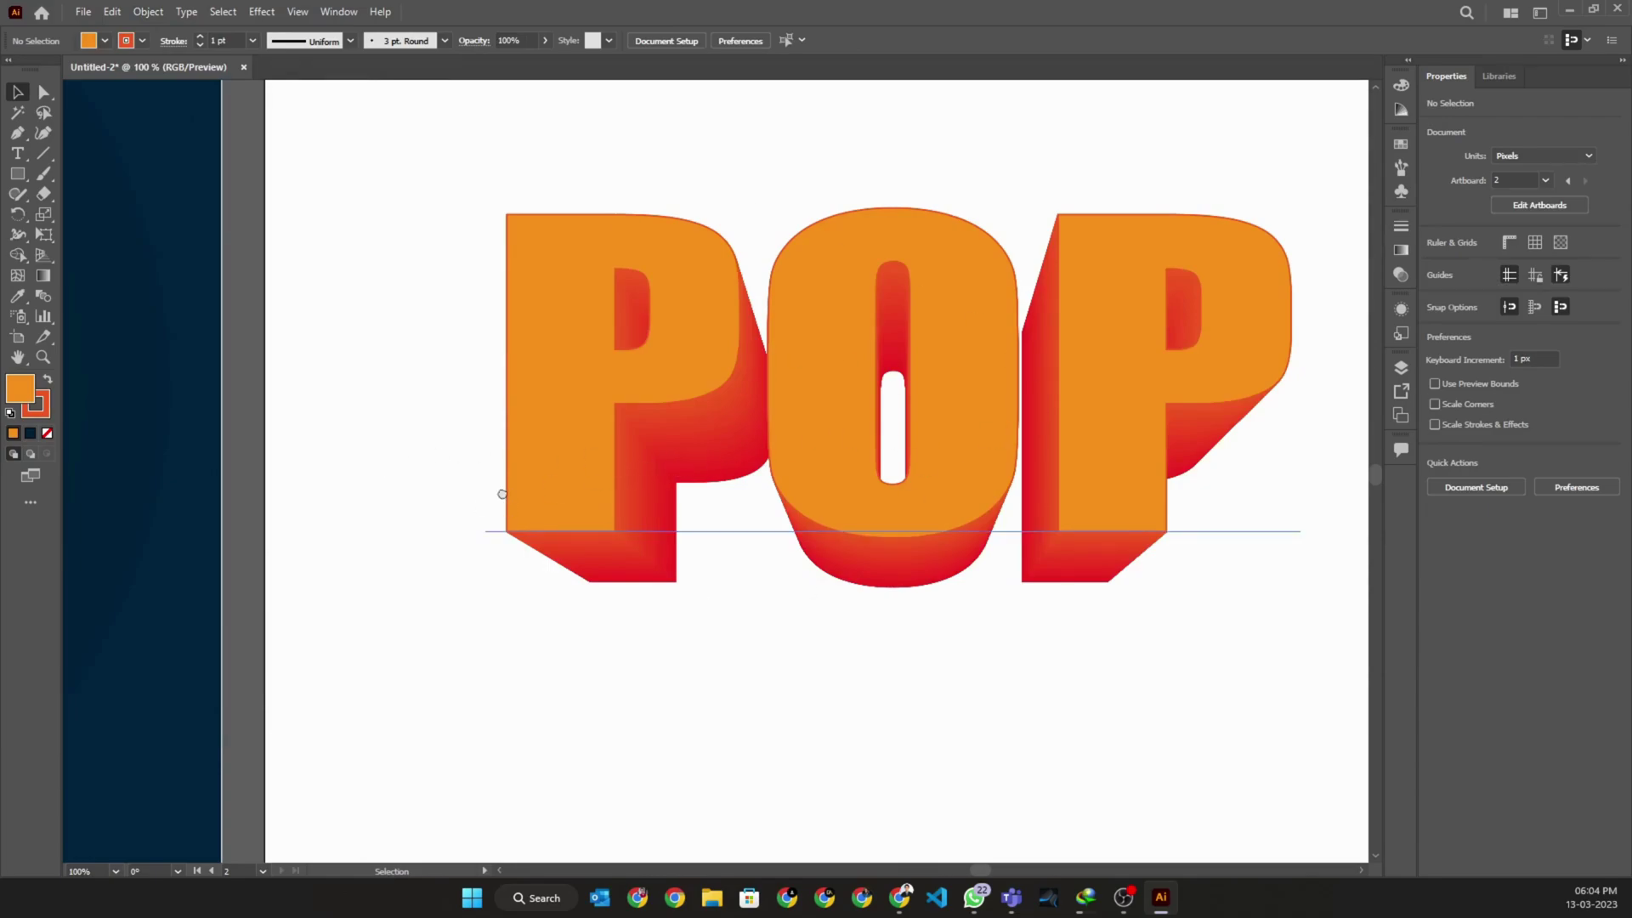
left_click_drag(819, 506, 838, 478)
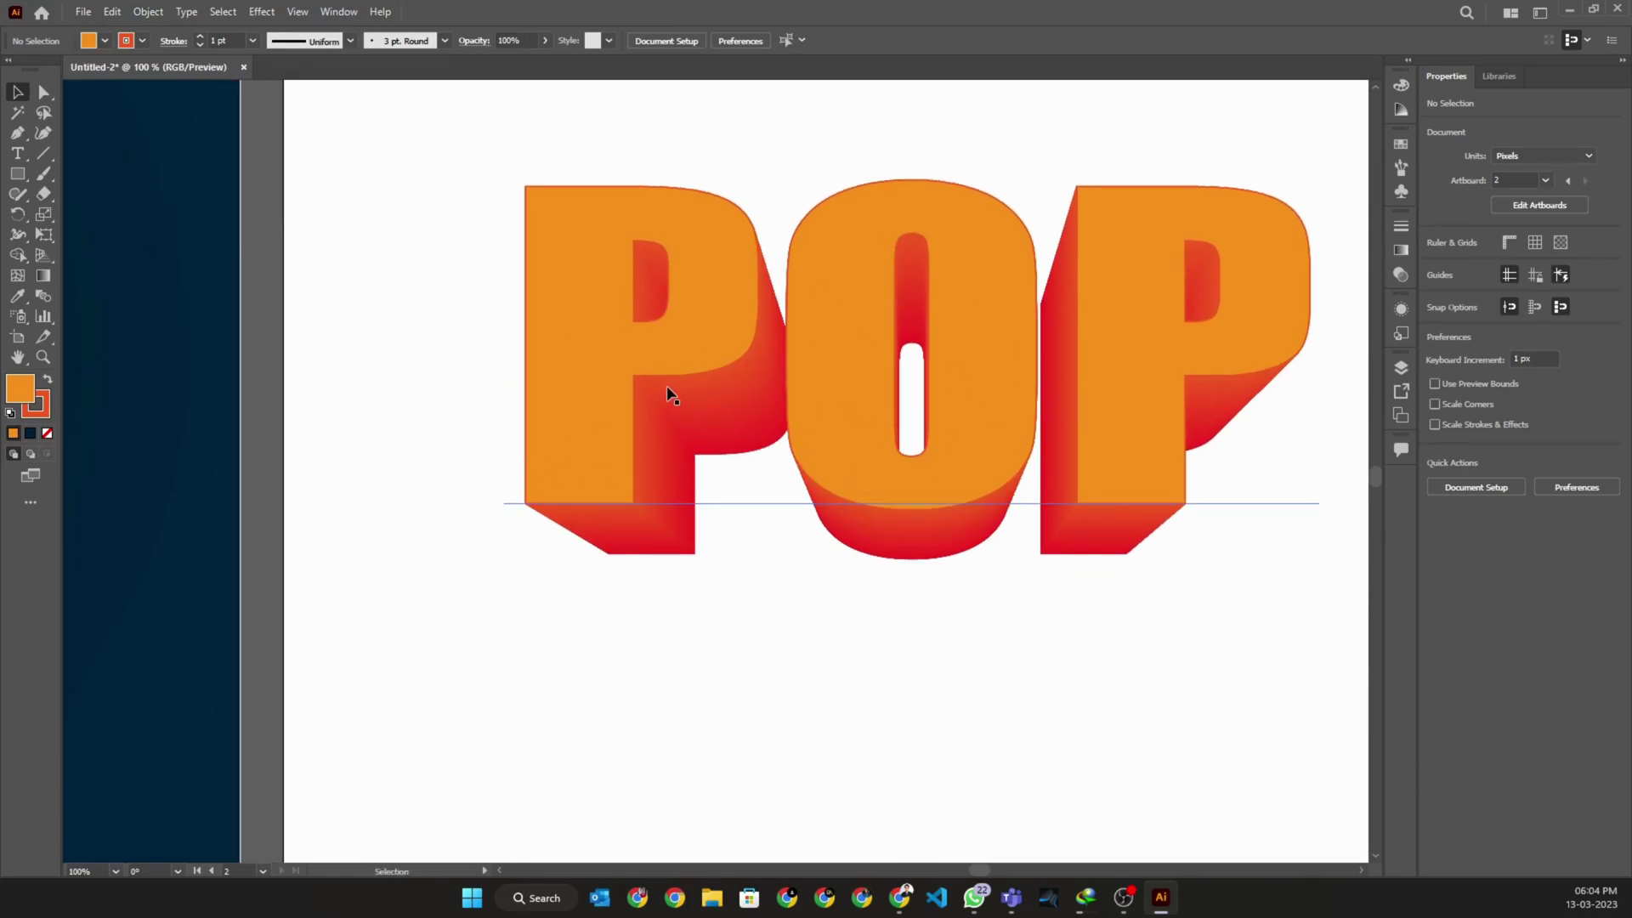
scroll(673, 395, "down", 1)
scroll(567, 381, "down", 1)
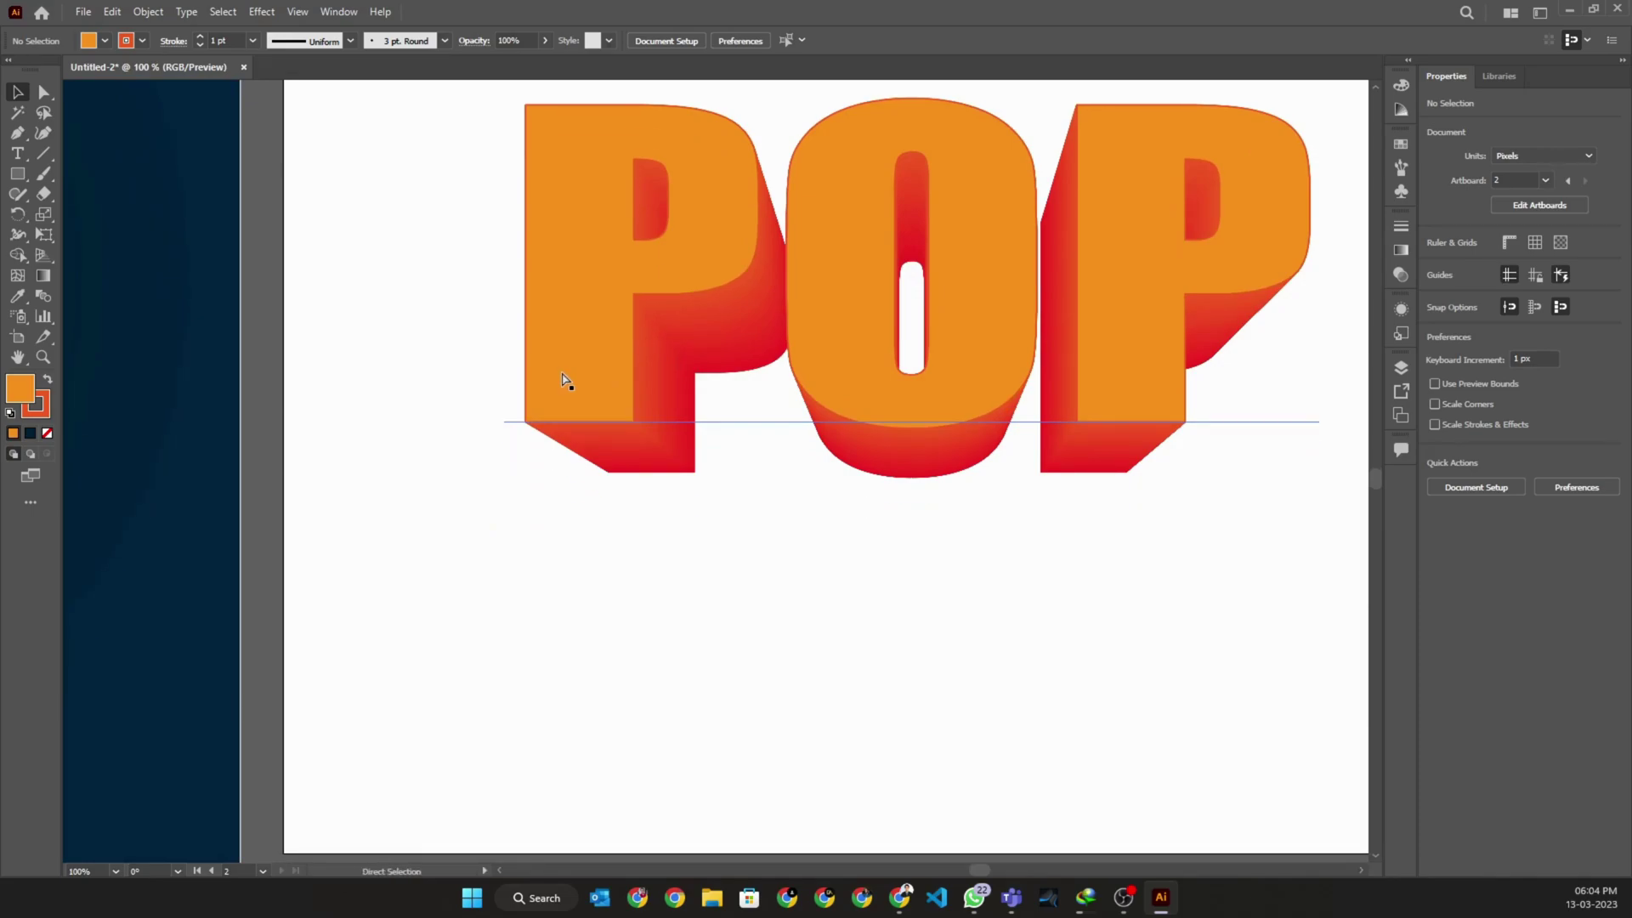
scroll(566, 380, "right", 1)
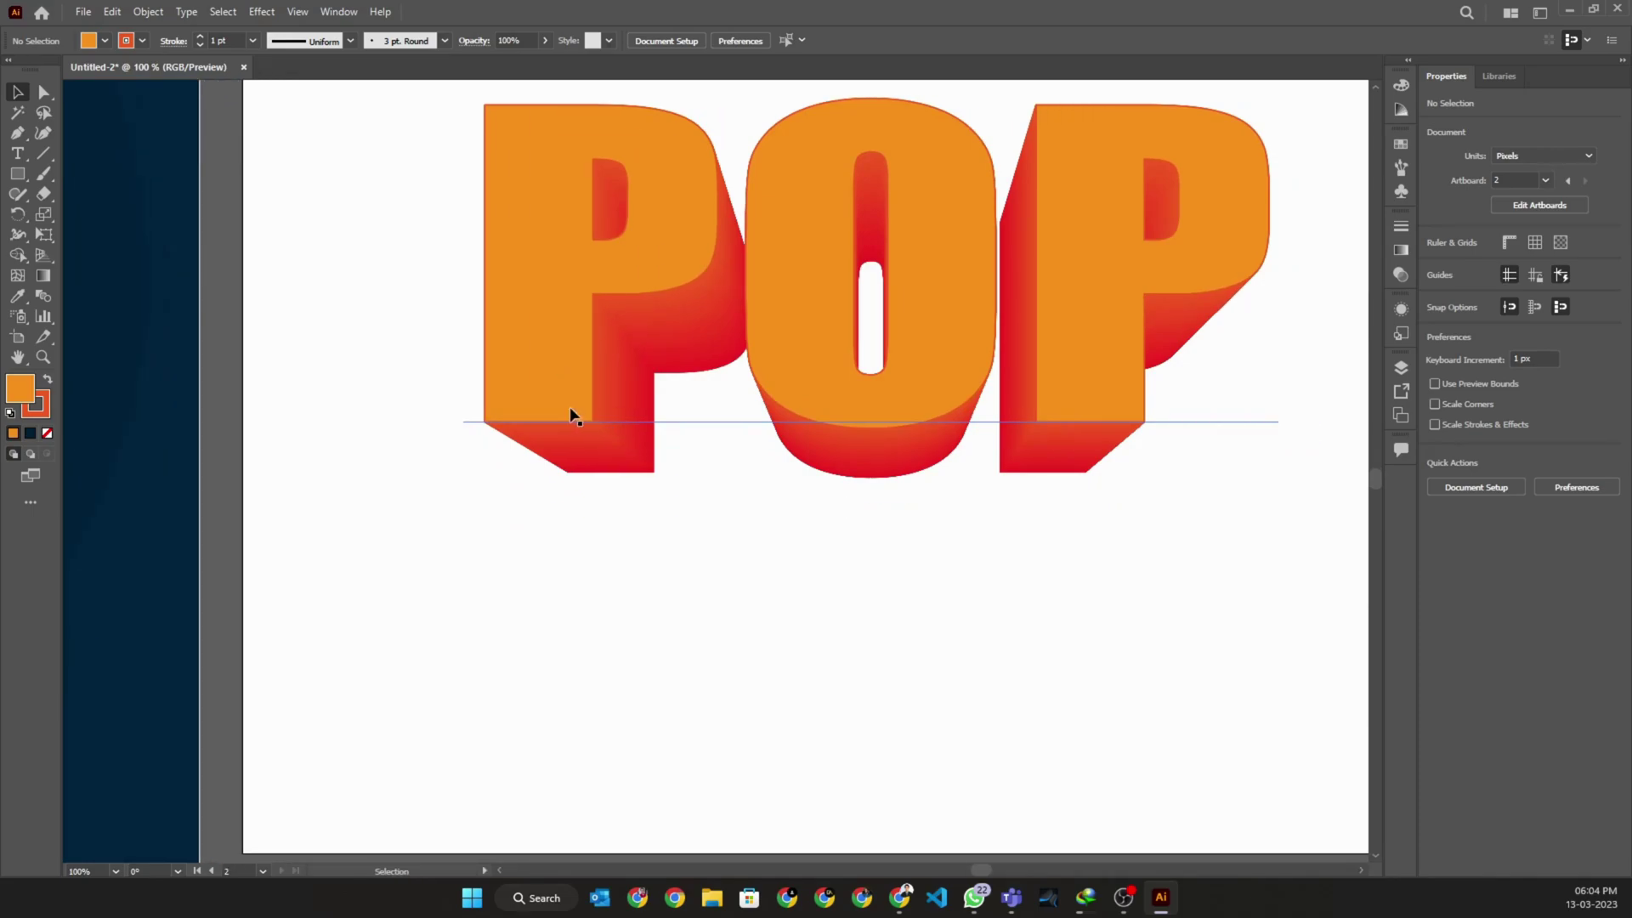
left_click(18, 153)
key("ctrl+minus")
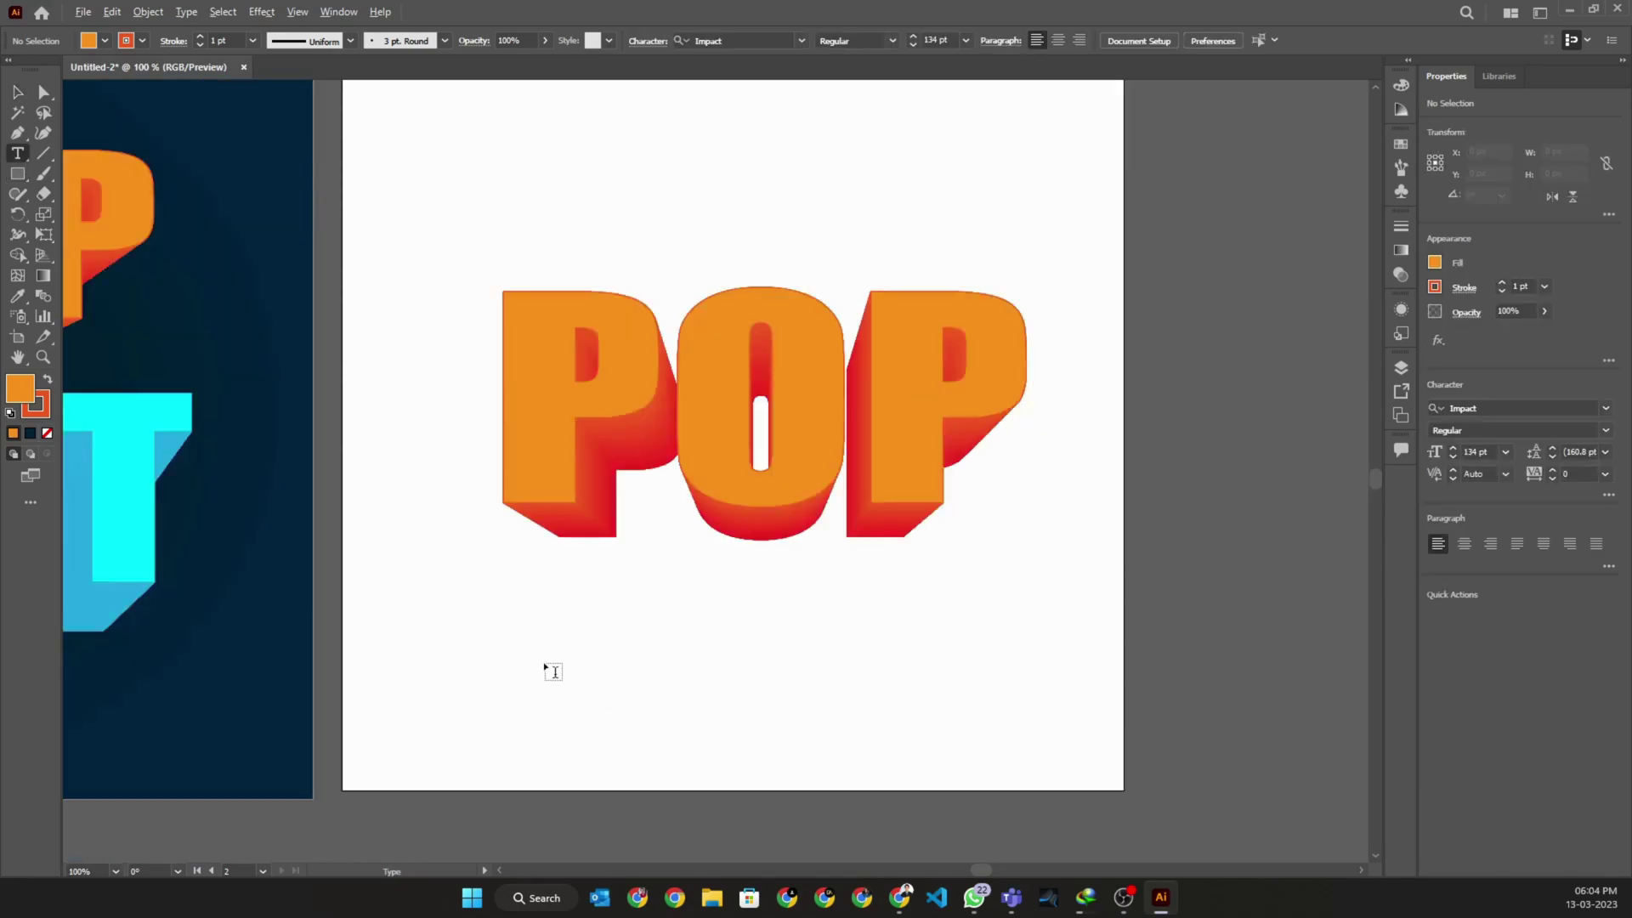
key("ctrl+minus")
mouse_move(721, 627)
left_mouse_down()
mouse_move(816, 612)
mouse_move(648, 507)
left_mouse_up()
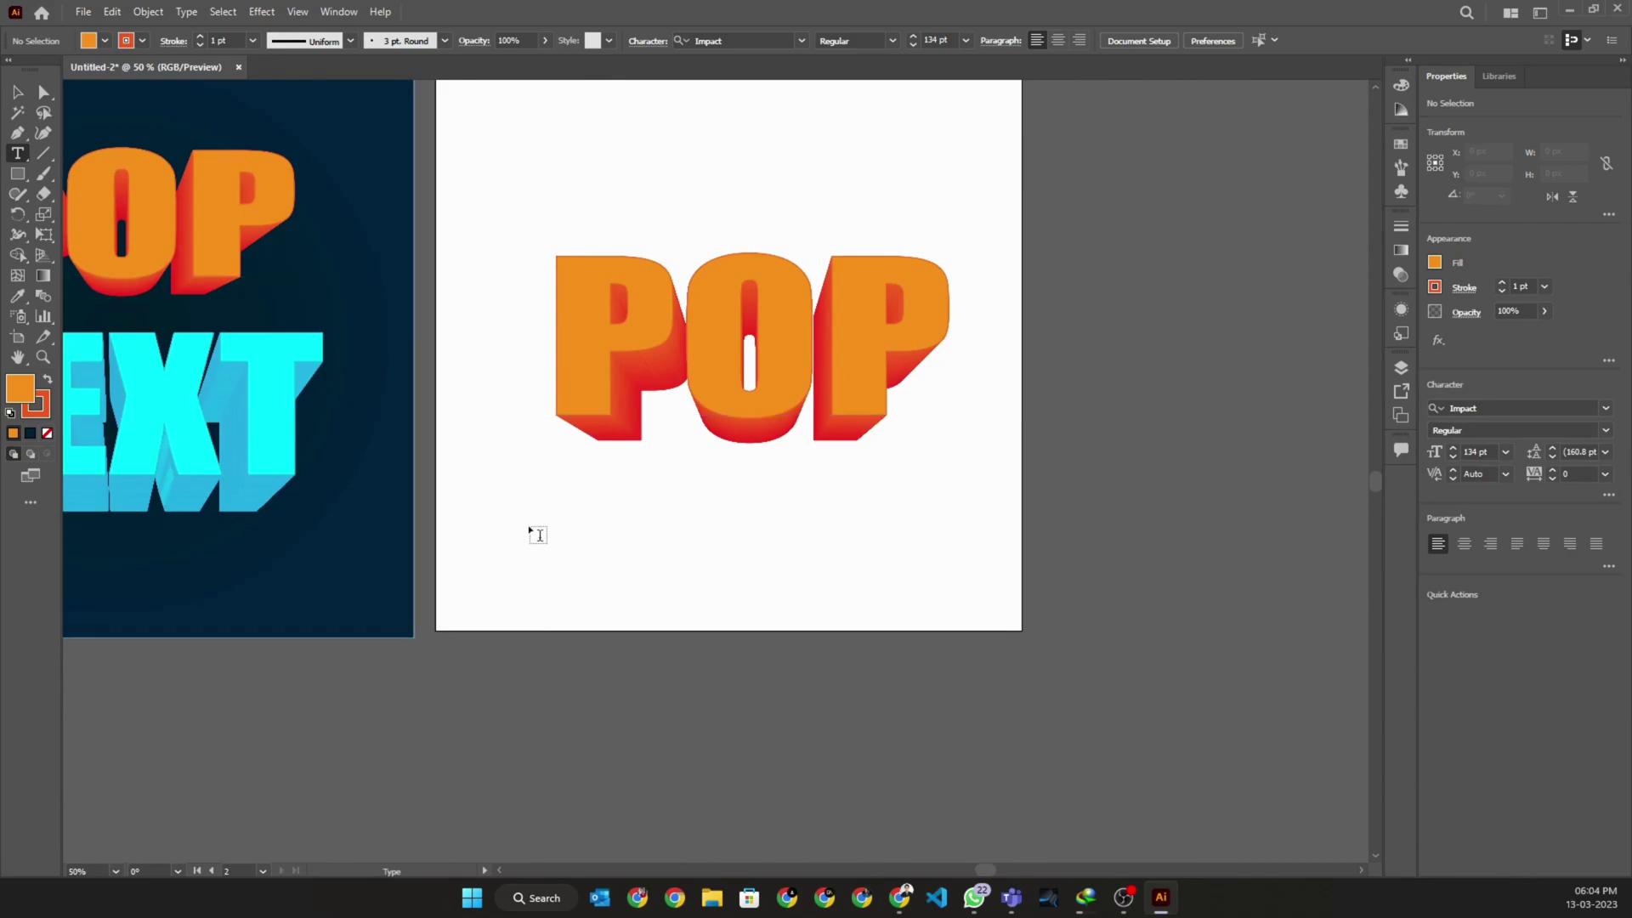
Type the word TEXT below POP and increase its font size twice.
left_click(533, 543)
type("TEX")
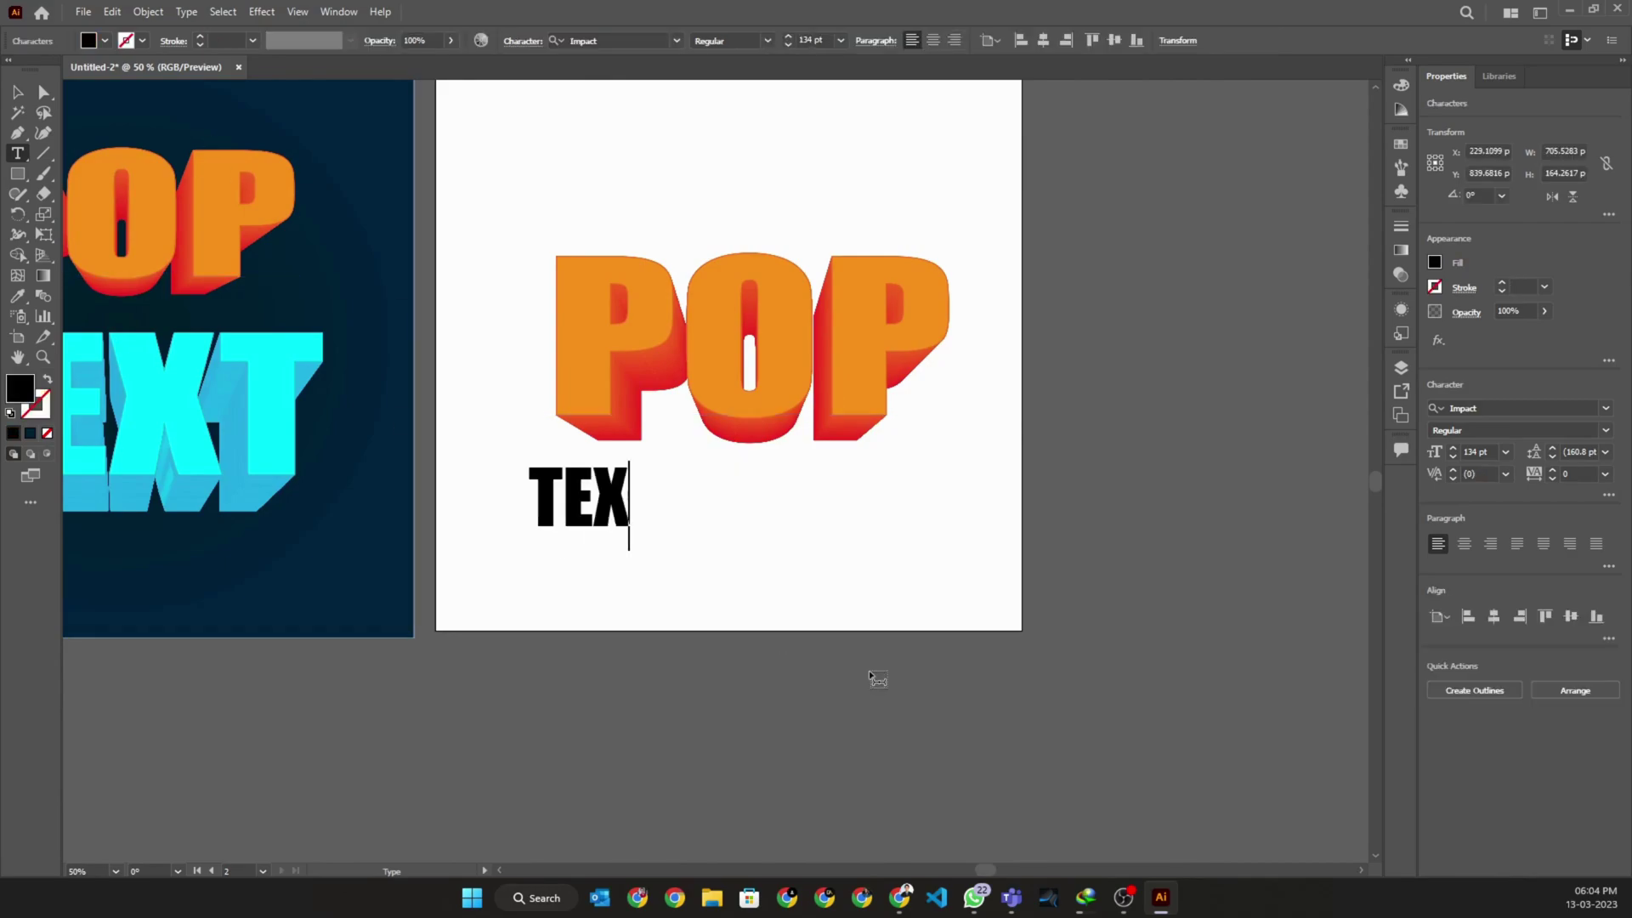
type("Ta")
key("ctrl+a")
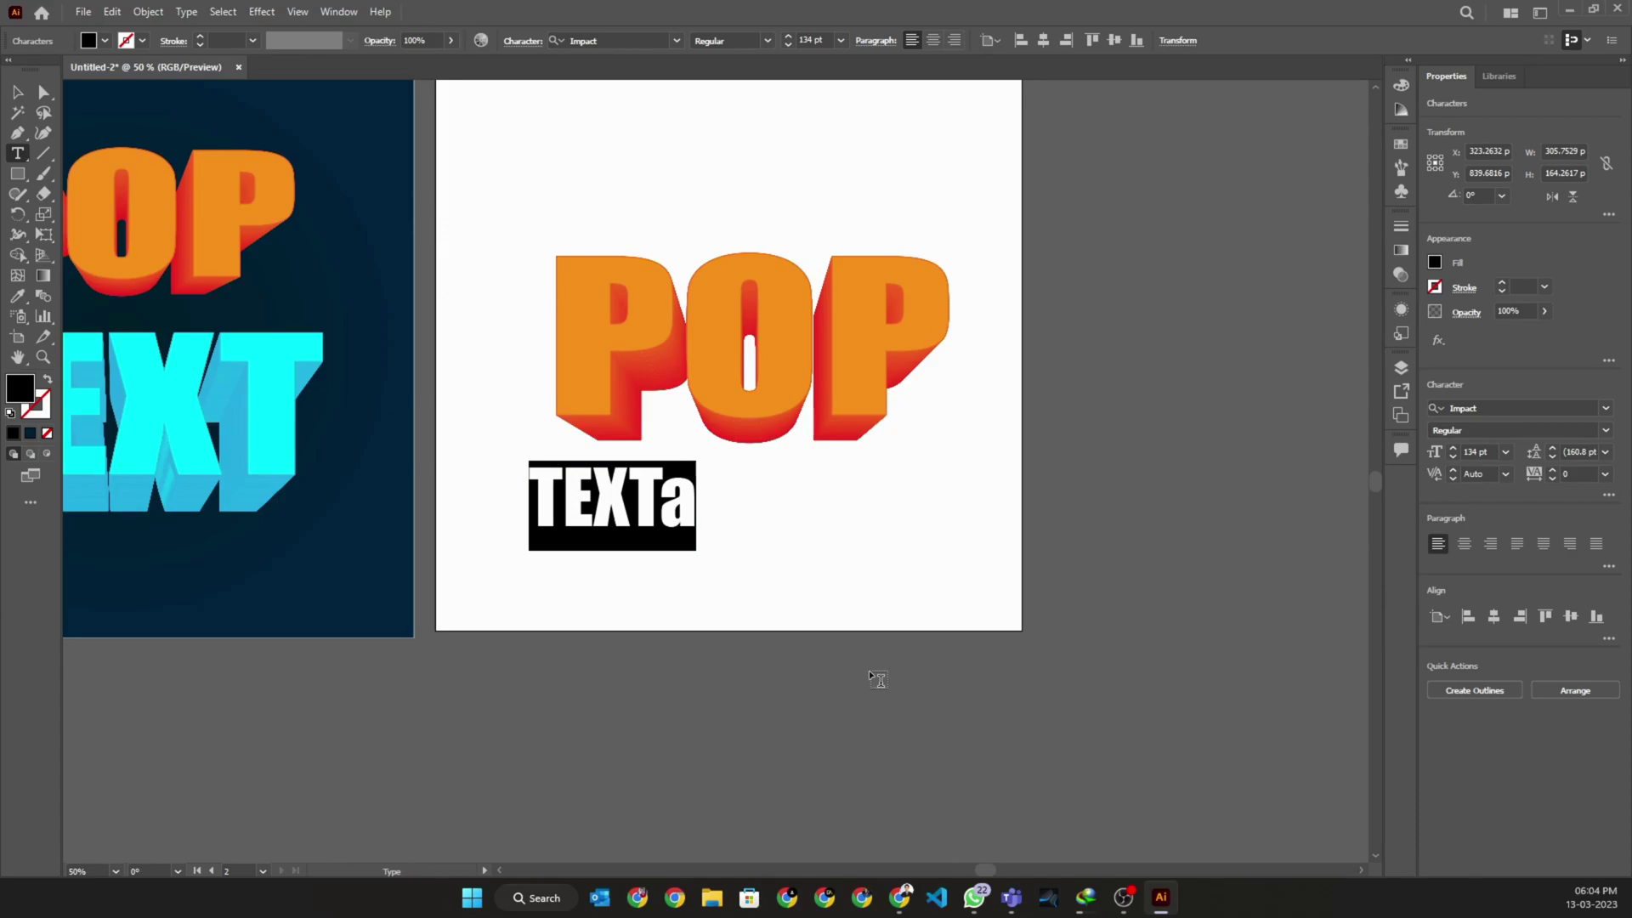
key("BackSpace")
key("Escape")
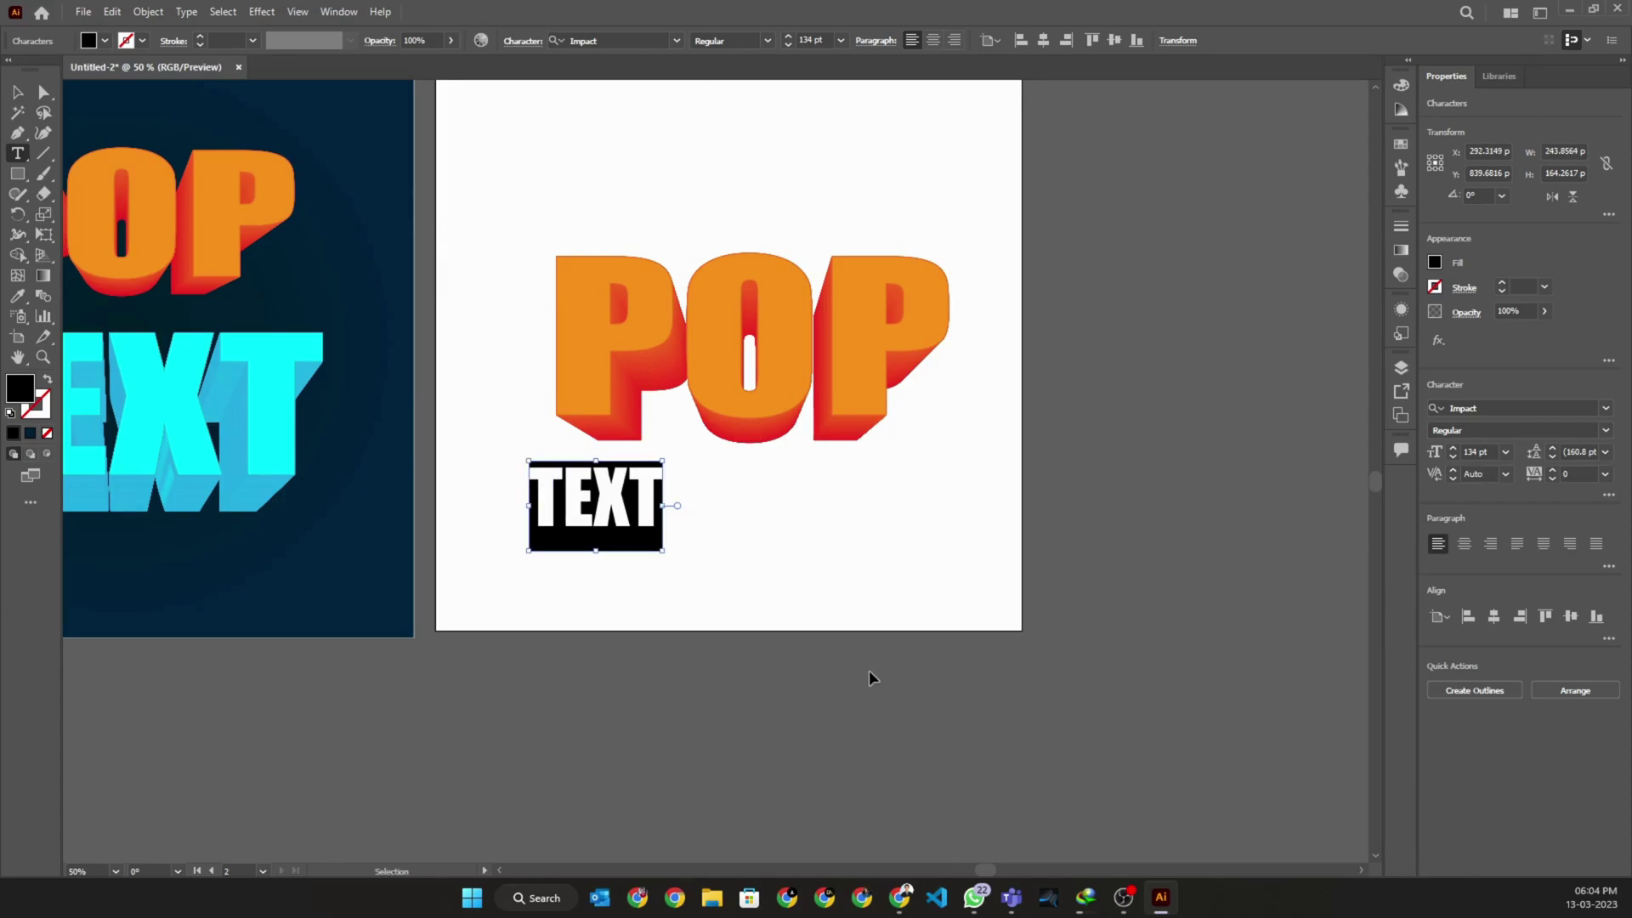
key("ctrl+shift+period")
key("ctrl+shift+period")
key("ctrl+shift+period")
key("ctrl+shift+period")
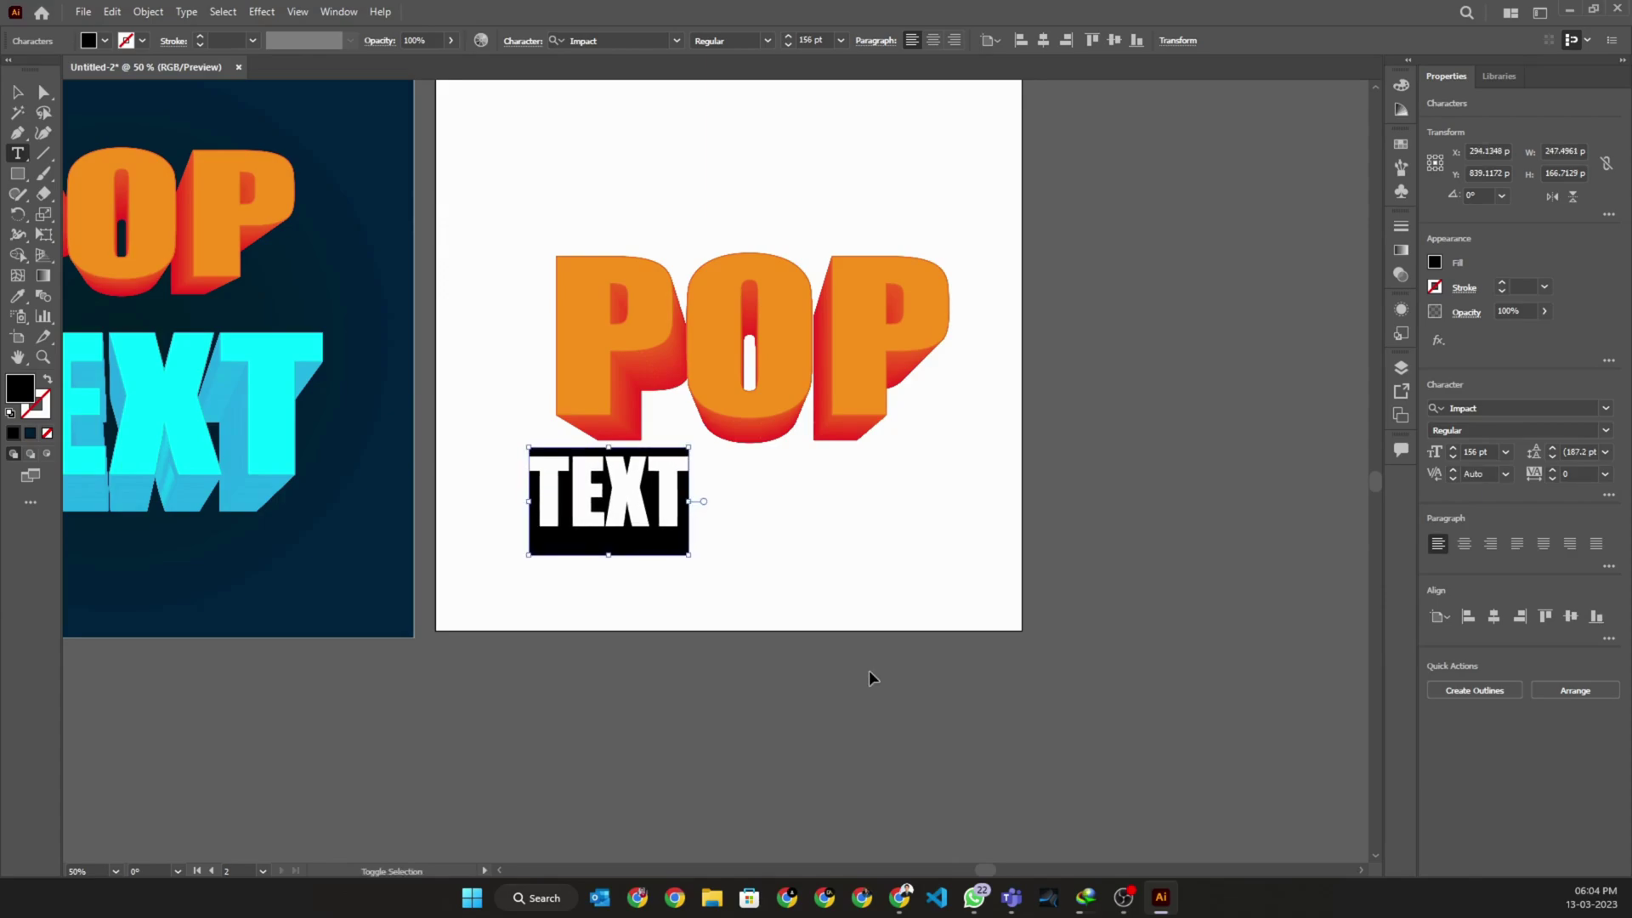
key("ctrl+shift+period")
Move POP to the top, then enlarge TEXT and centre it below POP.
left_click(19, 93)
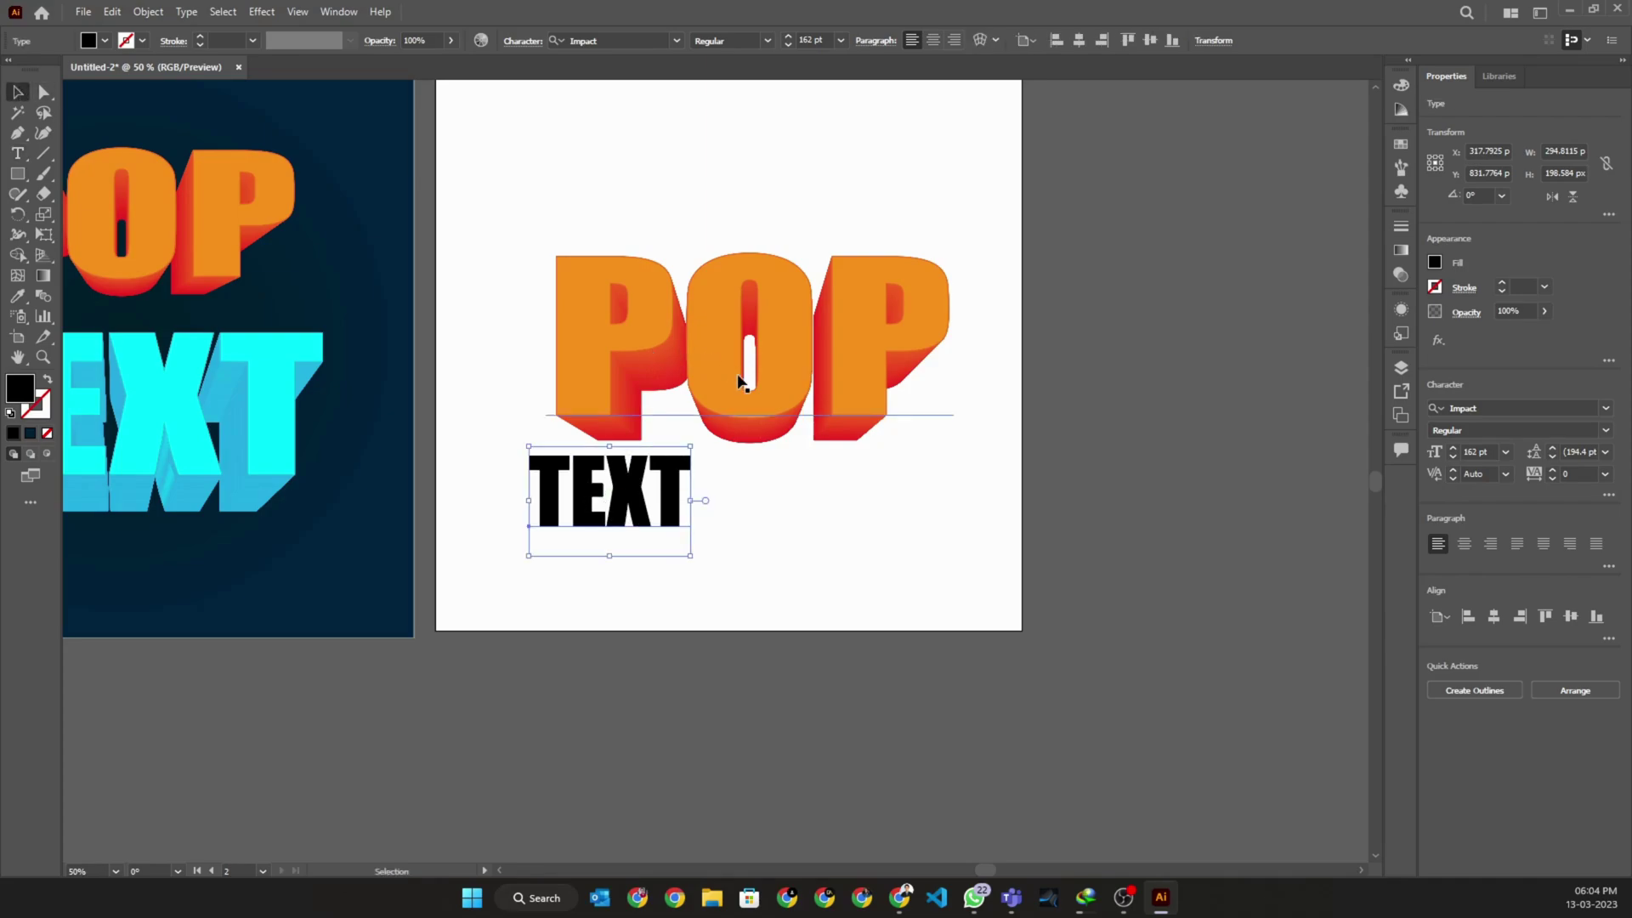
left_click_drag(748, 369, 749, 192)
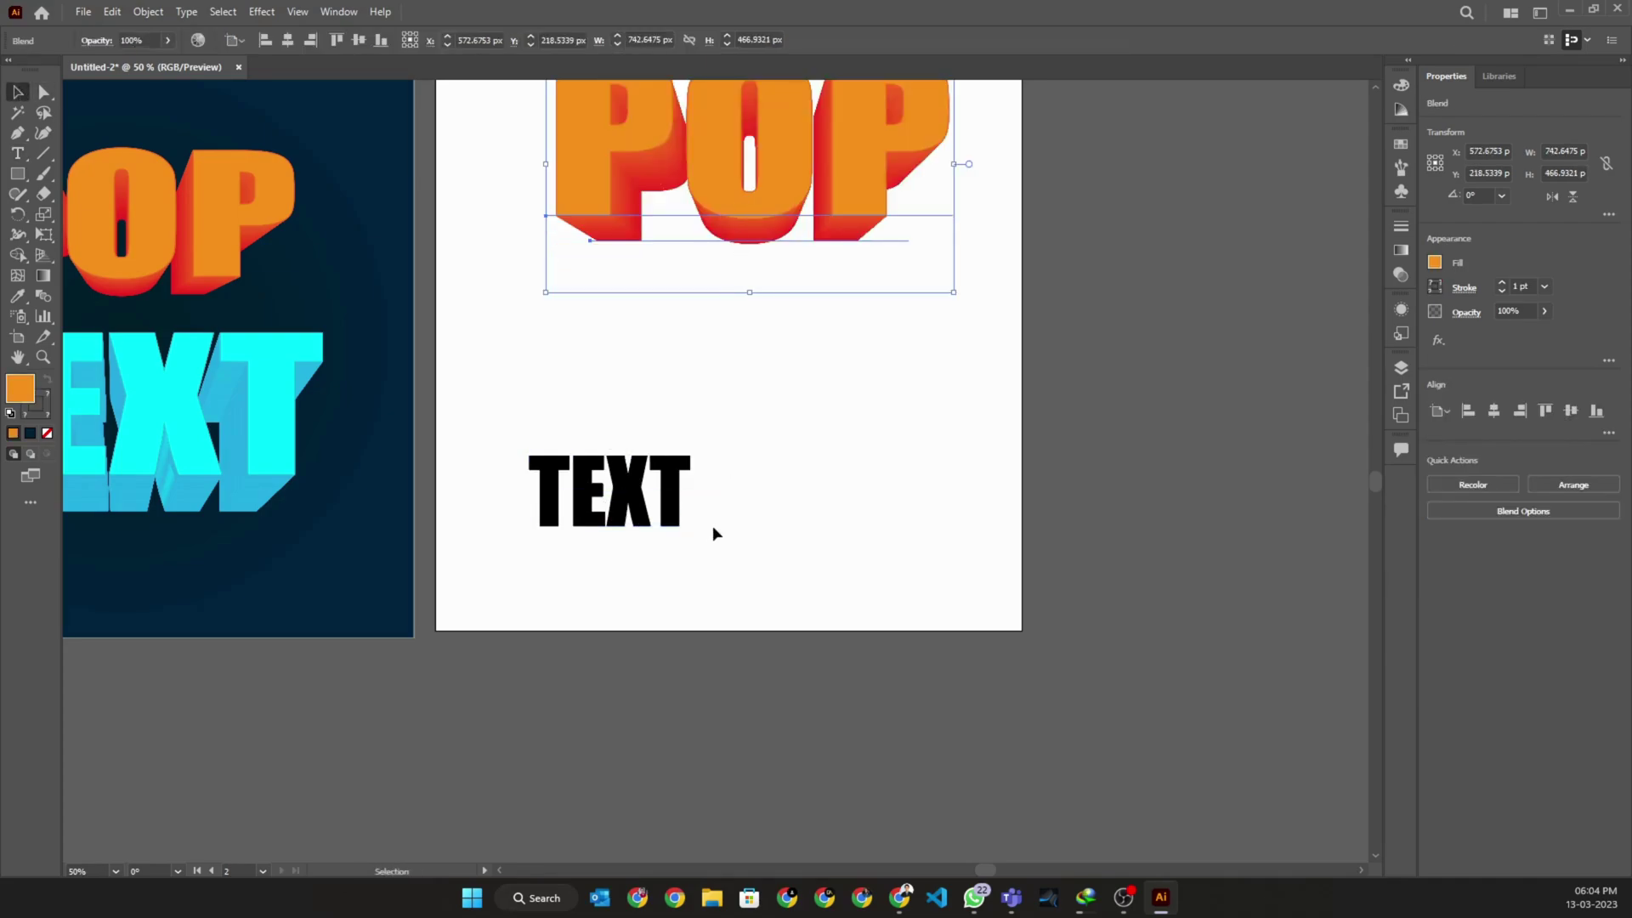
left_click_drag(609, 490, 747, 465)
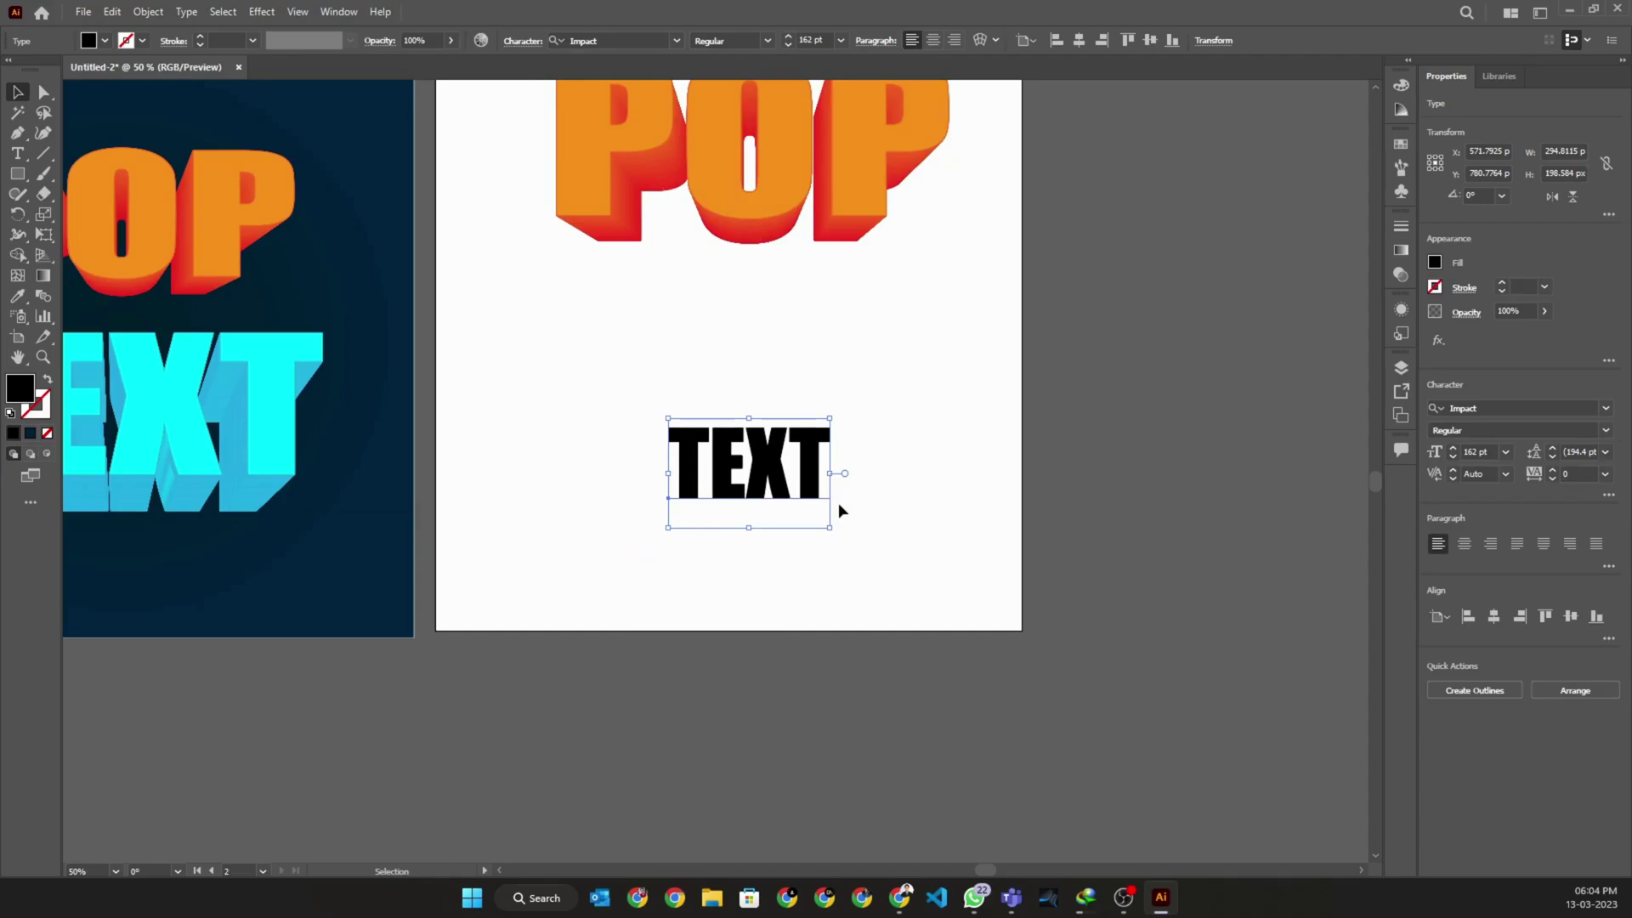
left_click_drag(833, 523, 912, 584)
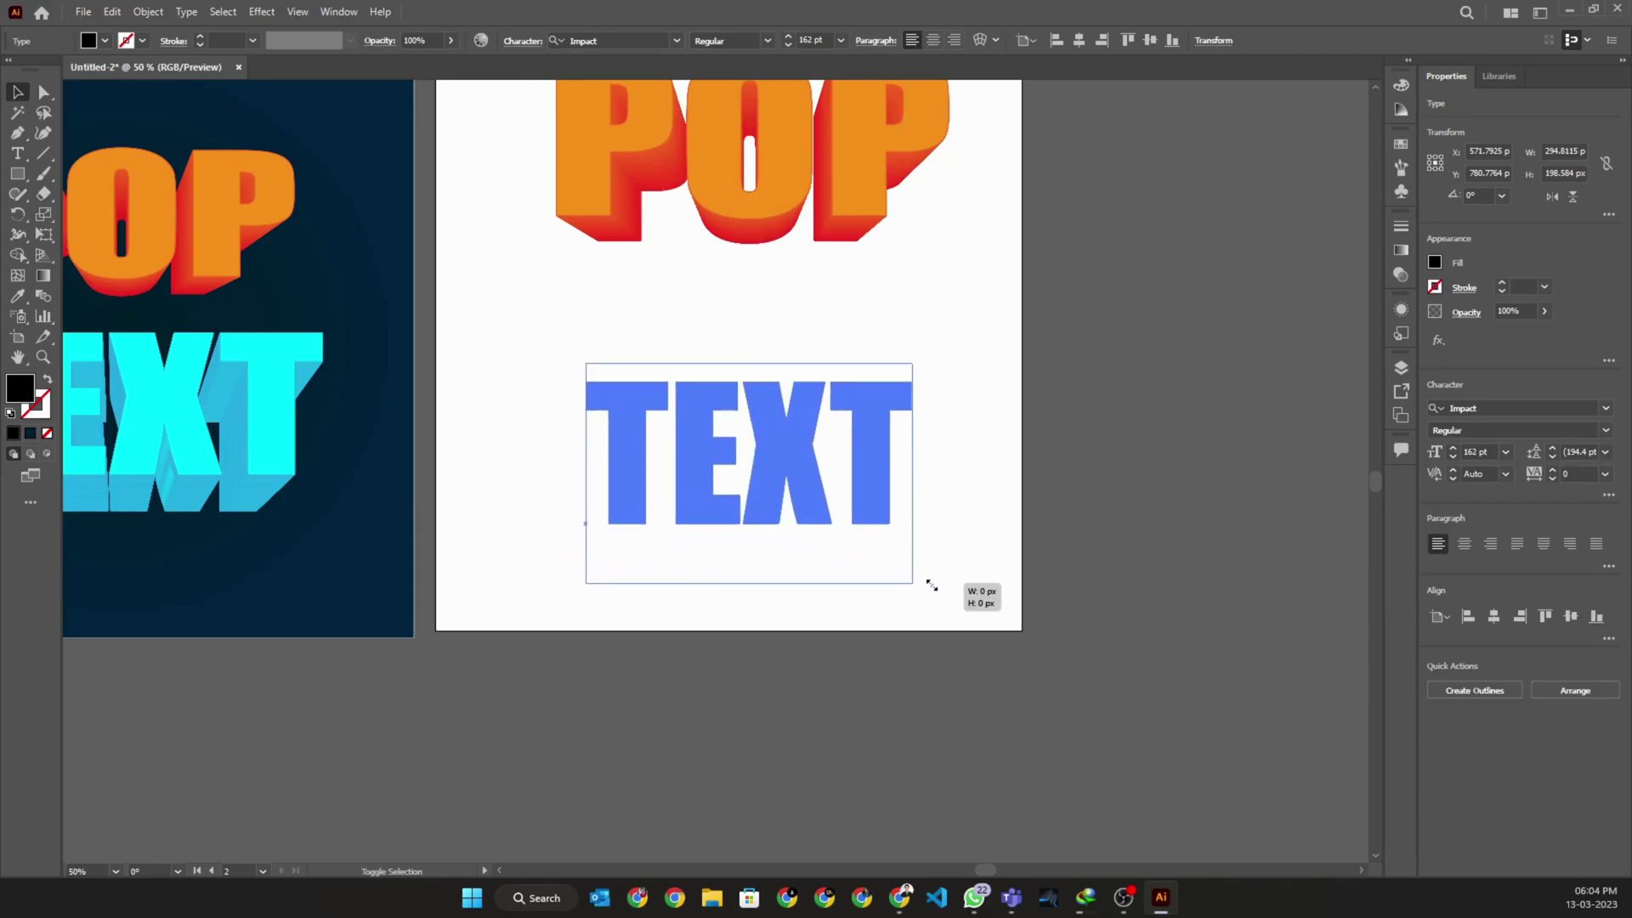
left_click_drag(837, 486, 838, 522)
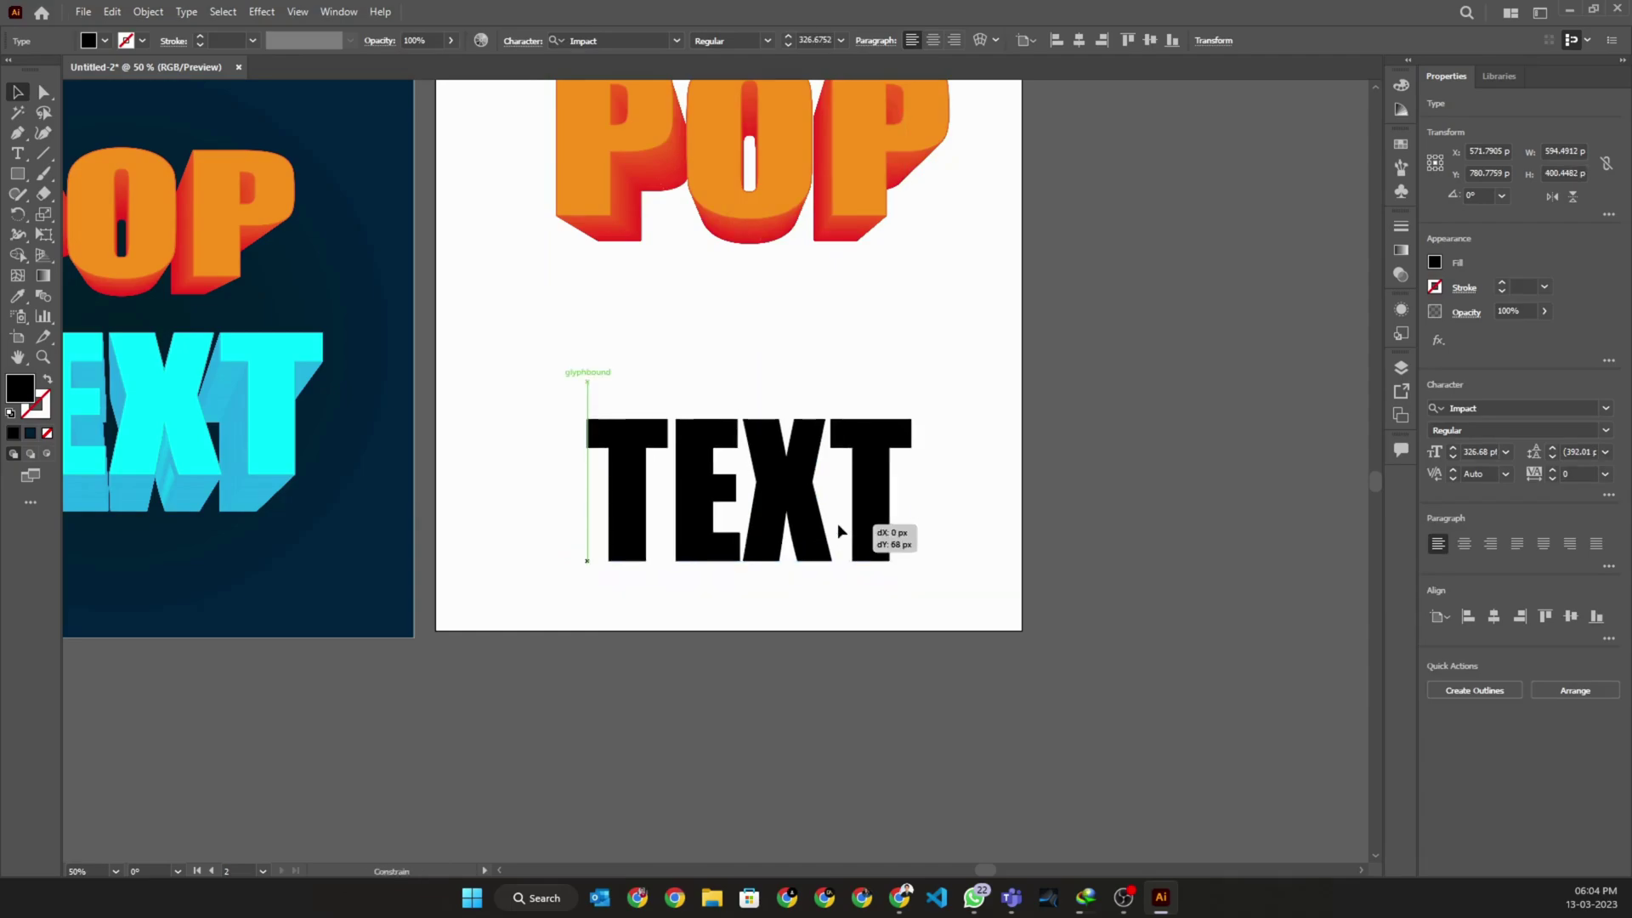
Give TEXT a blue outline and a light blue fill.
left_click(141, 43)
left_click(130, 79)
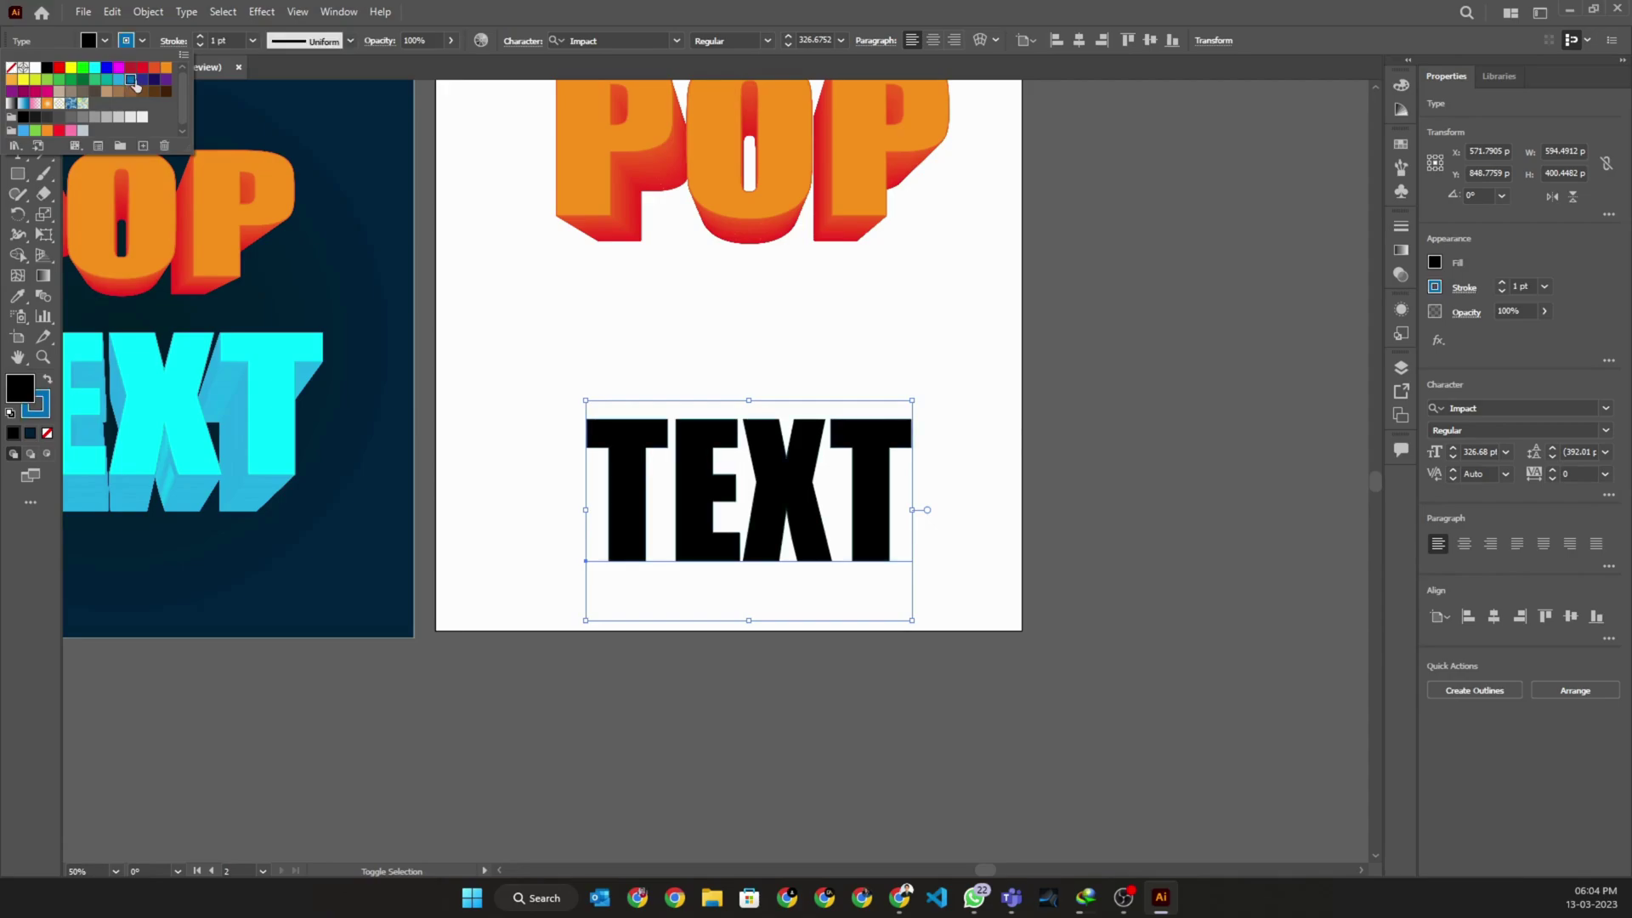
left_click(105, 41)
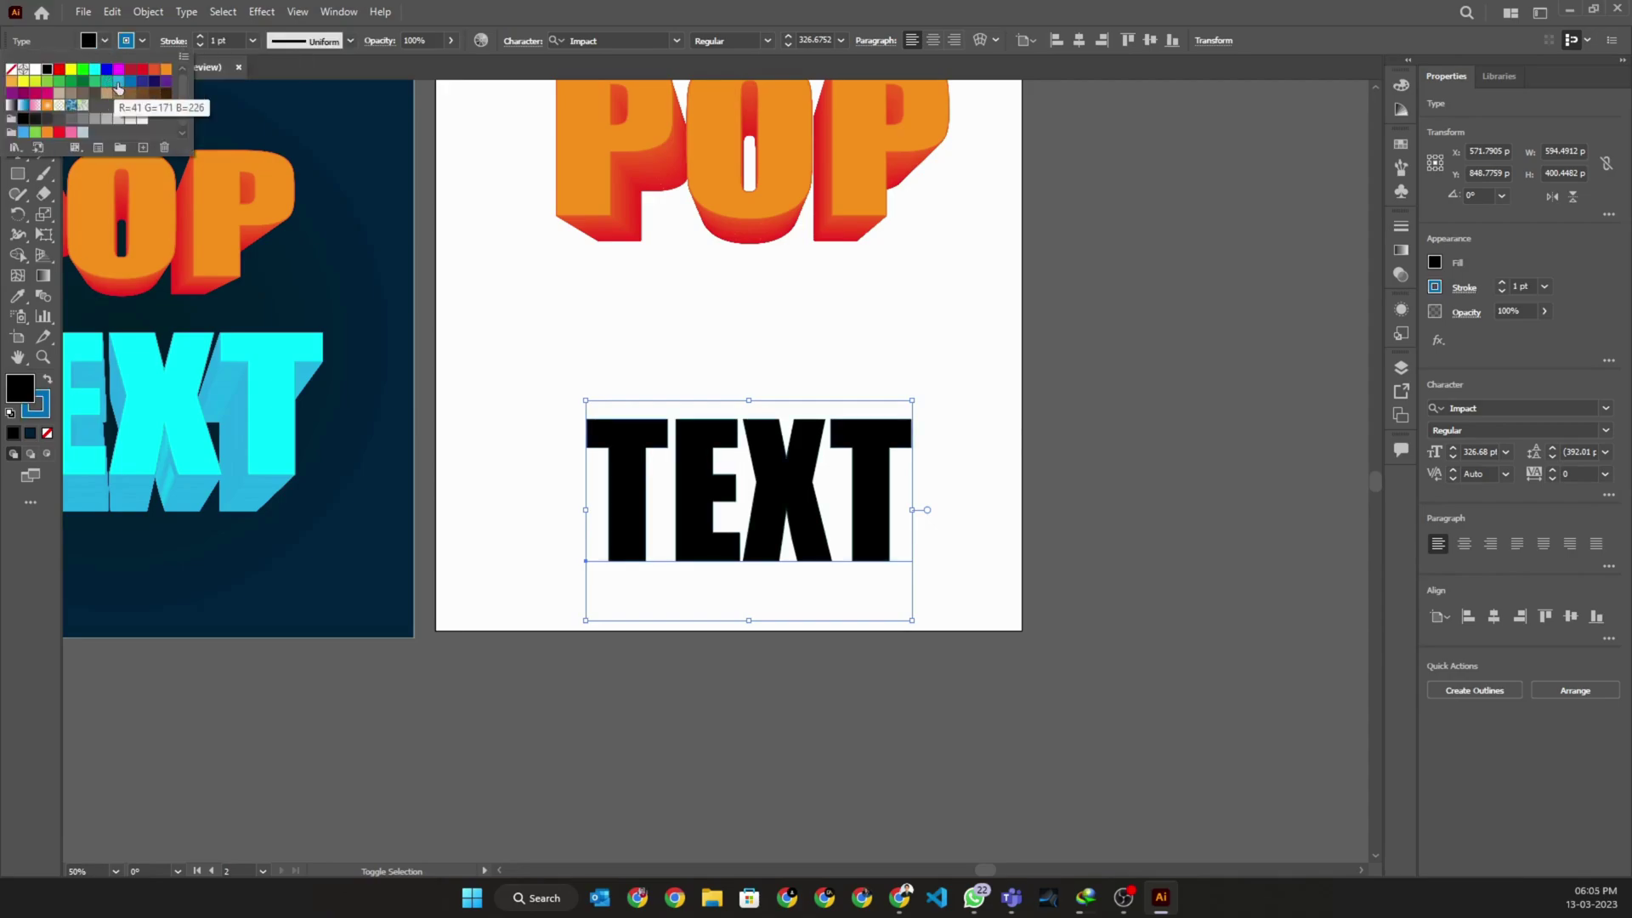
left_click(119, 81)
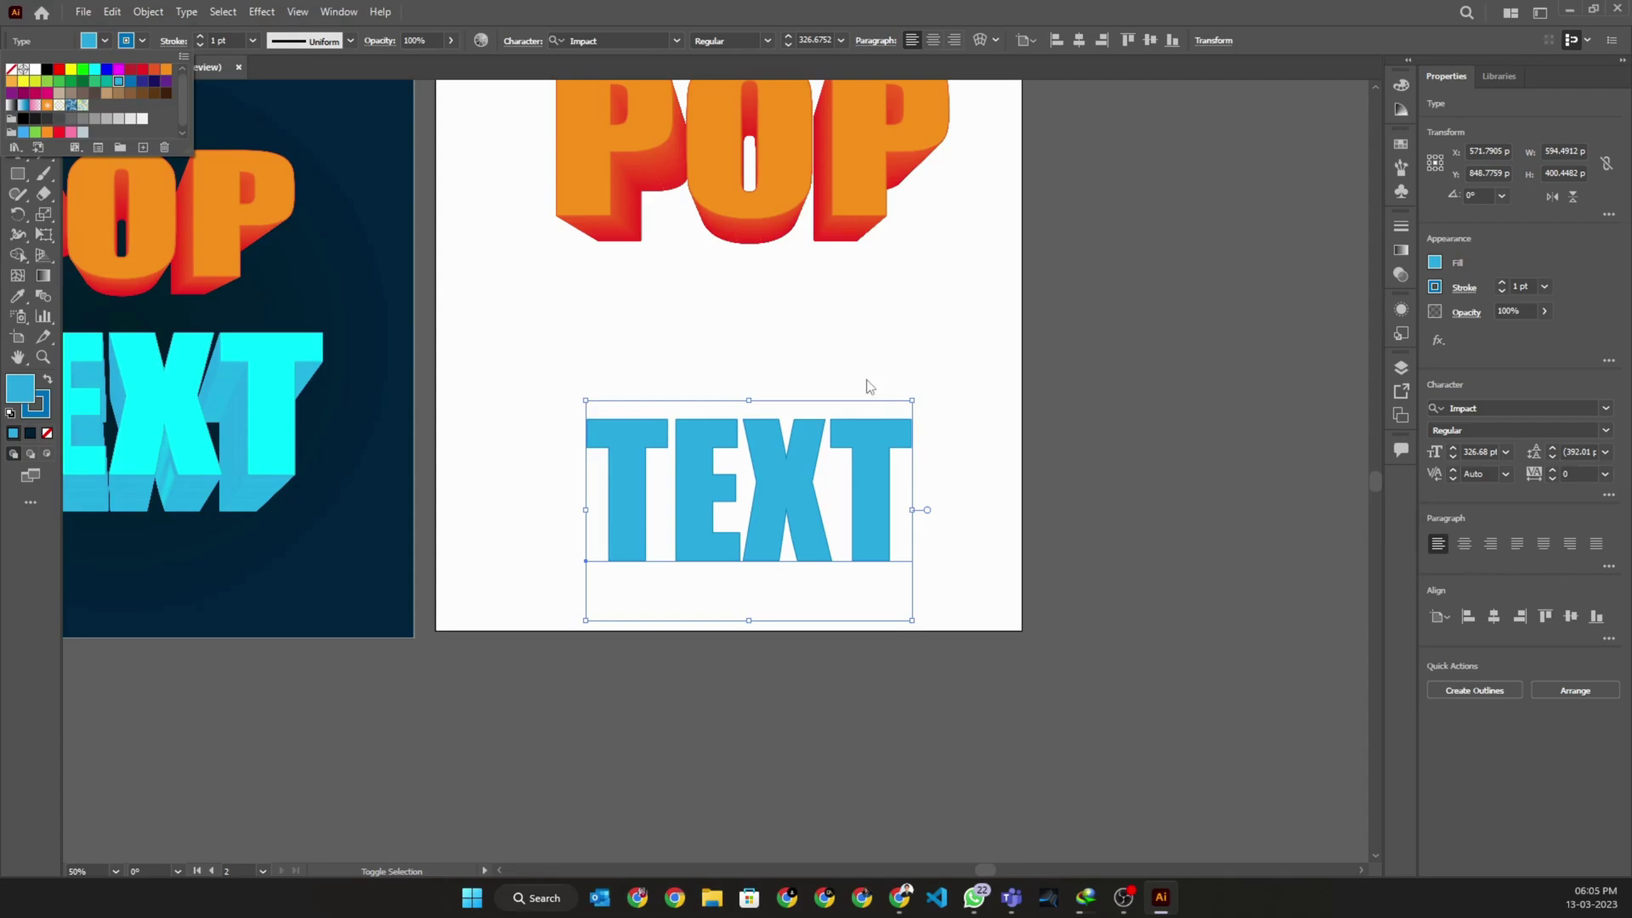
Duplicate TEXT above the original with a blue stroke, enlarge the copy, and select both.
left_click(869, 385)
left_click_drag(817, 536, 806, 482)
left_click(144, 42)
left_click(118, 83)
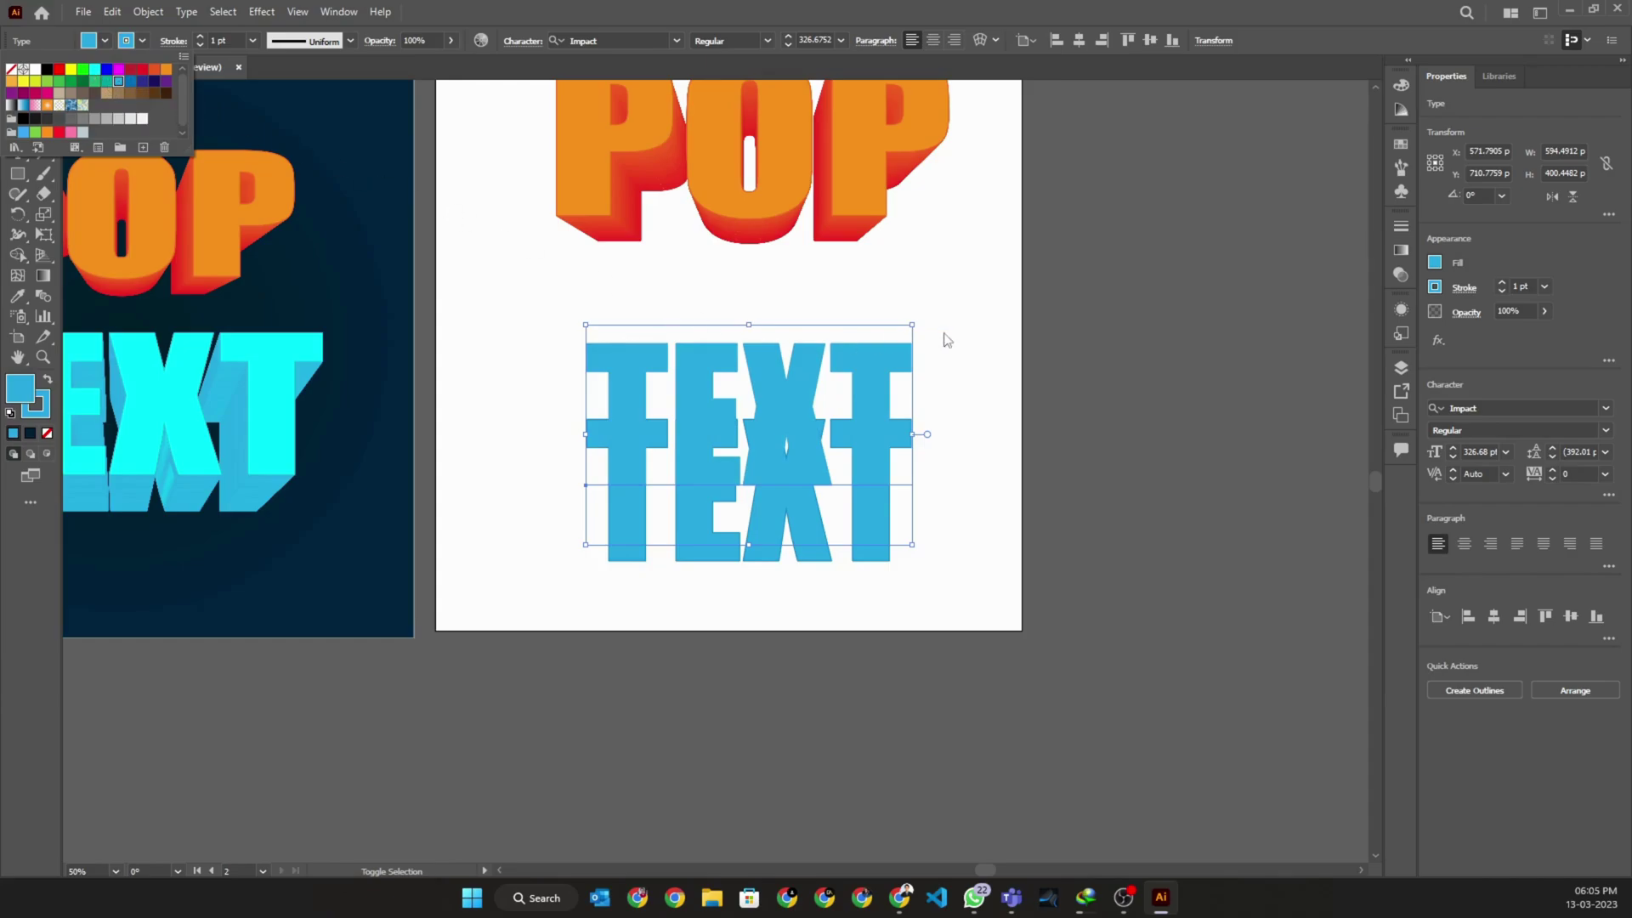
left_click(901, 255)
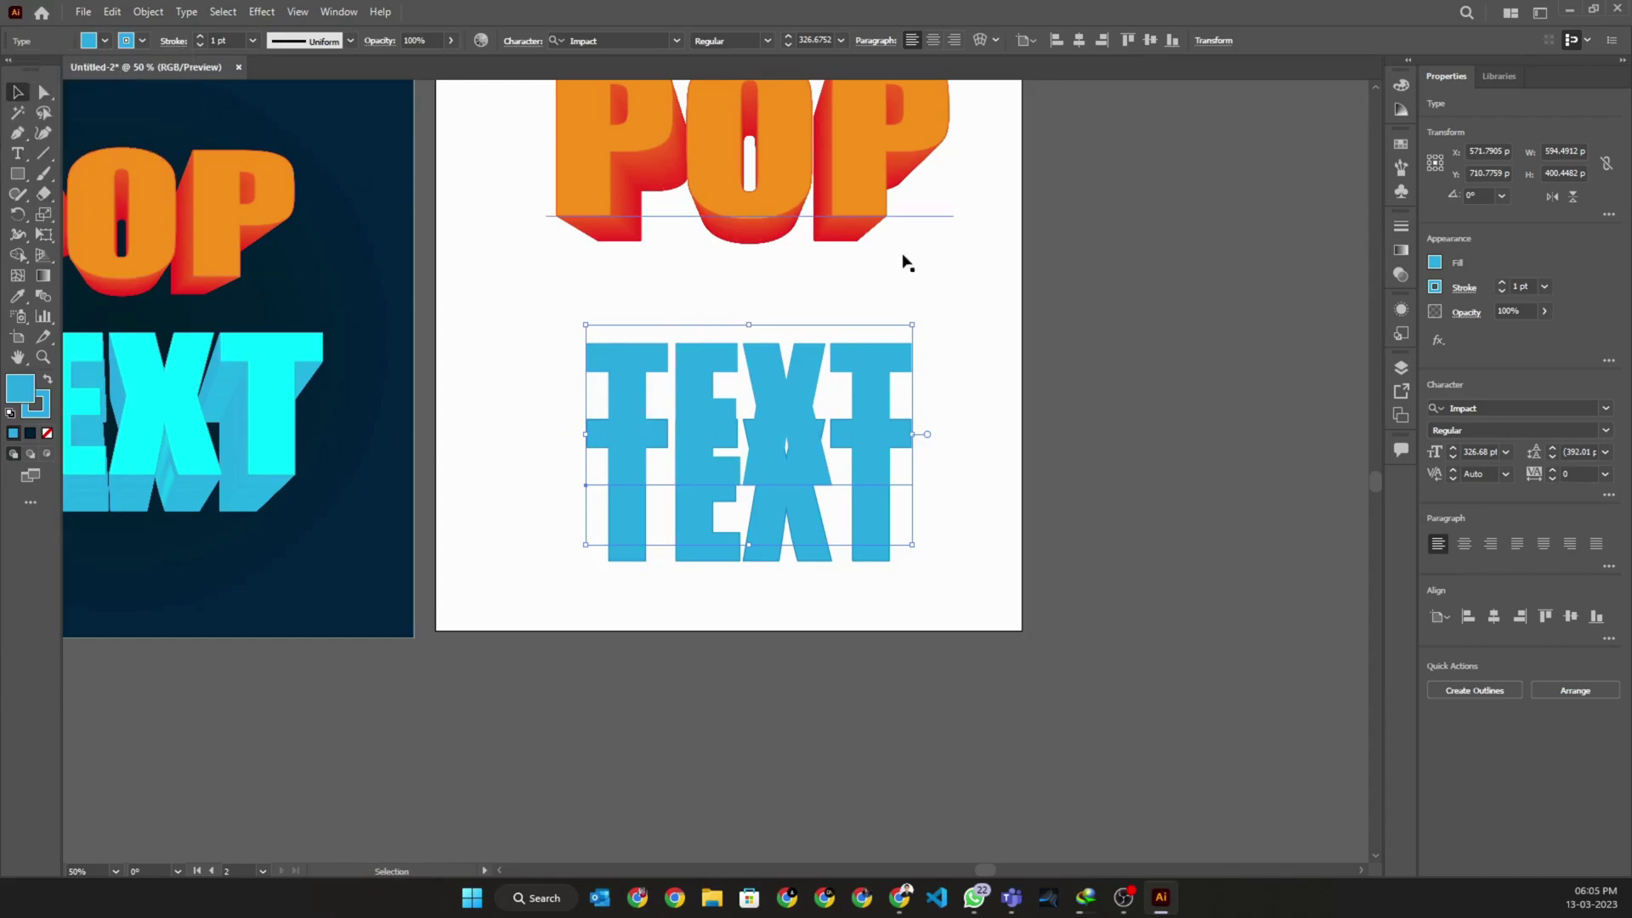
left_click_drag(912, 327, 946, 301)
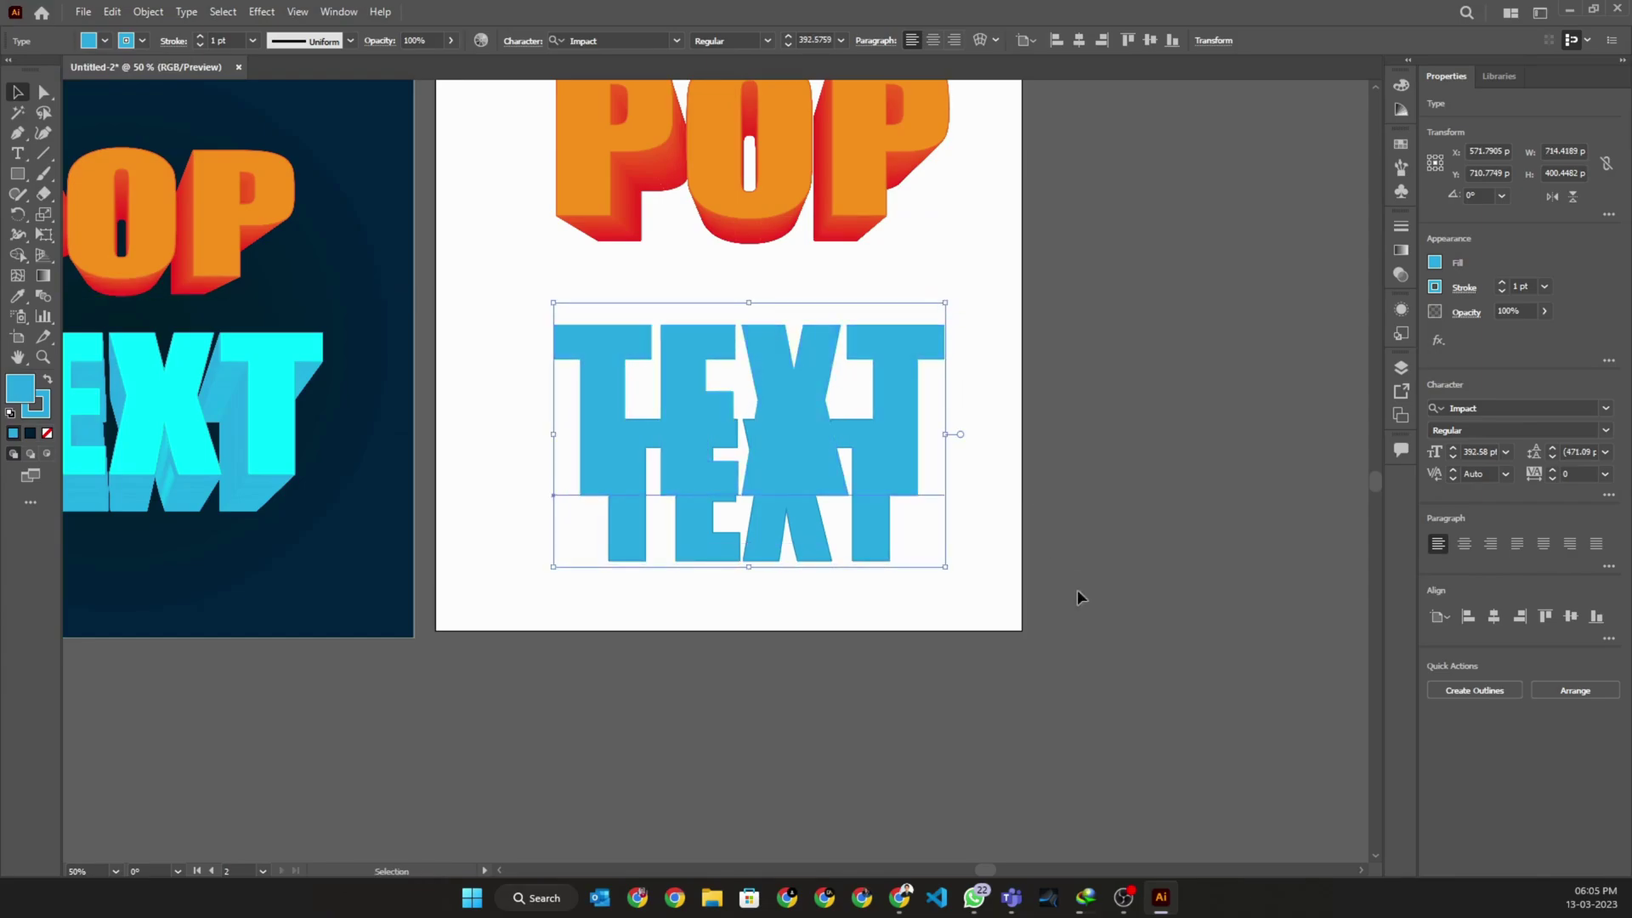
left_click(721, 456, "shift")
left_click(149, 12)
mouse_move(171, 500)
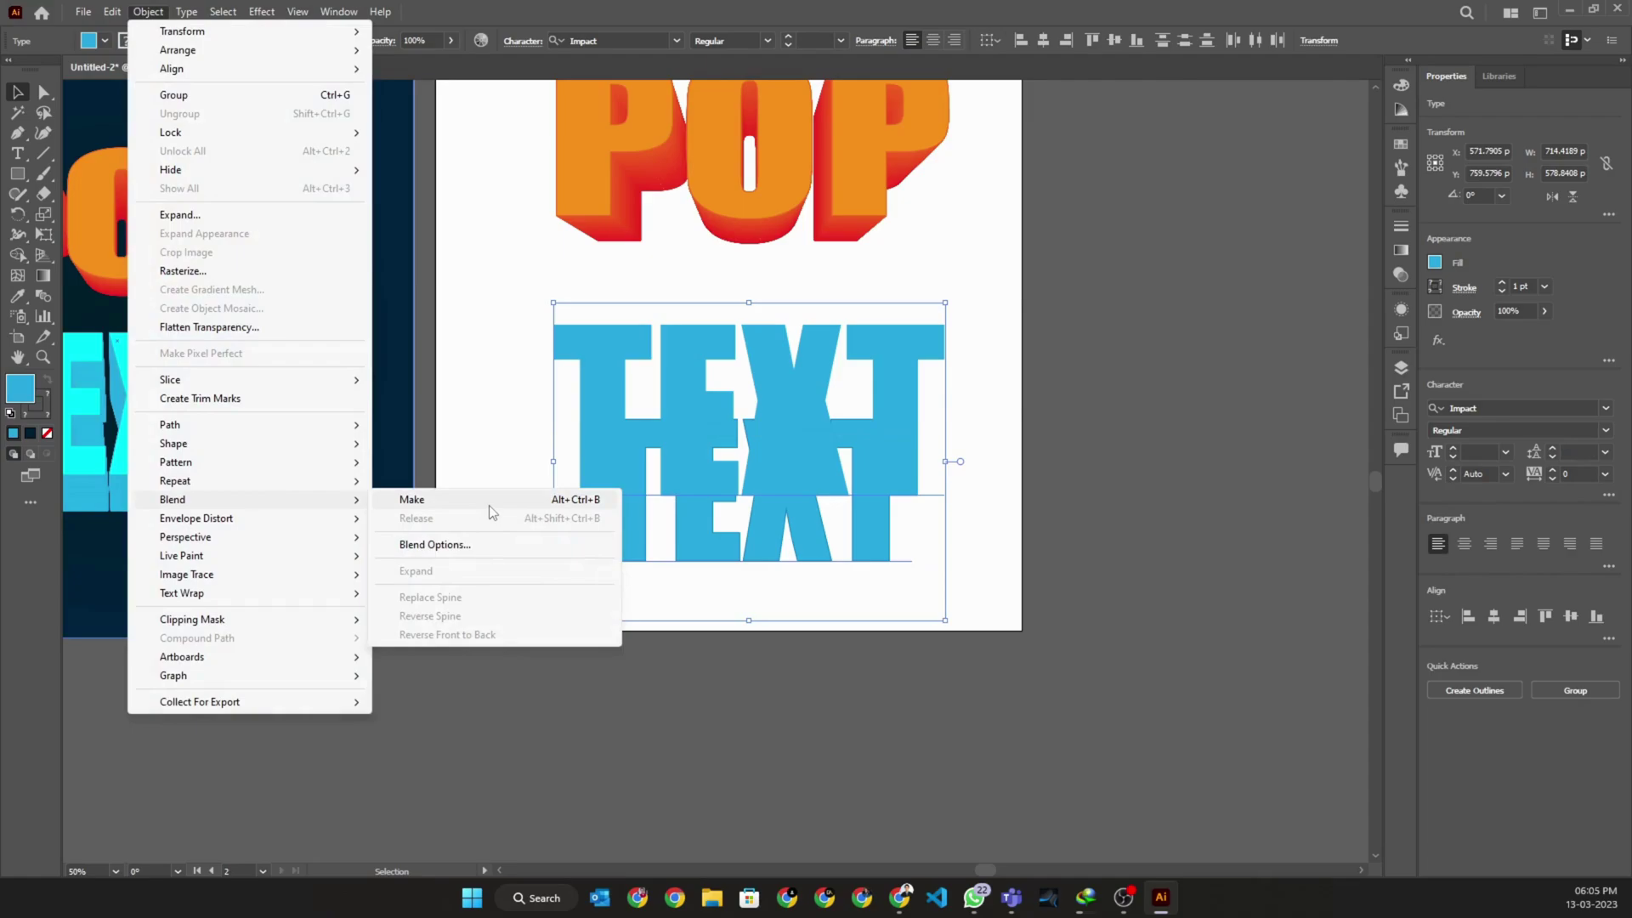
Blend the two TEXT copies into a 3D extrusion and widen it slightly.
left_click(488, 499)
left_click(1121, 509)
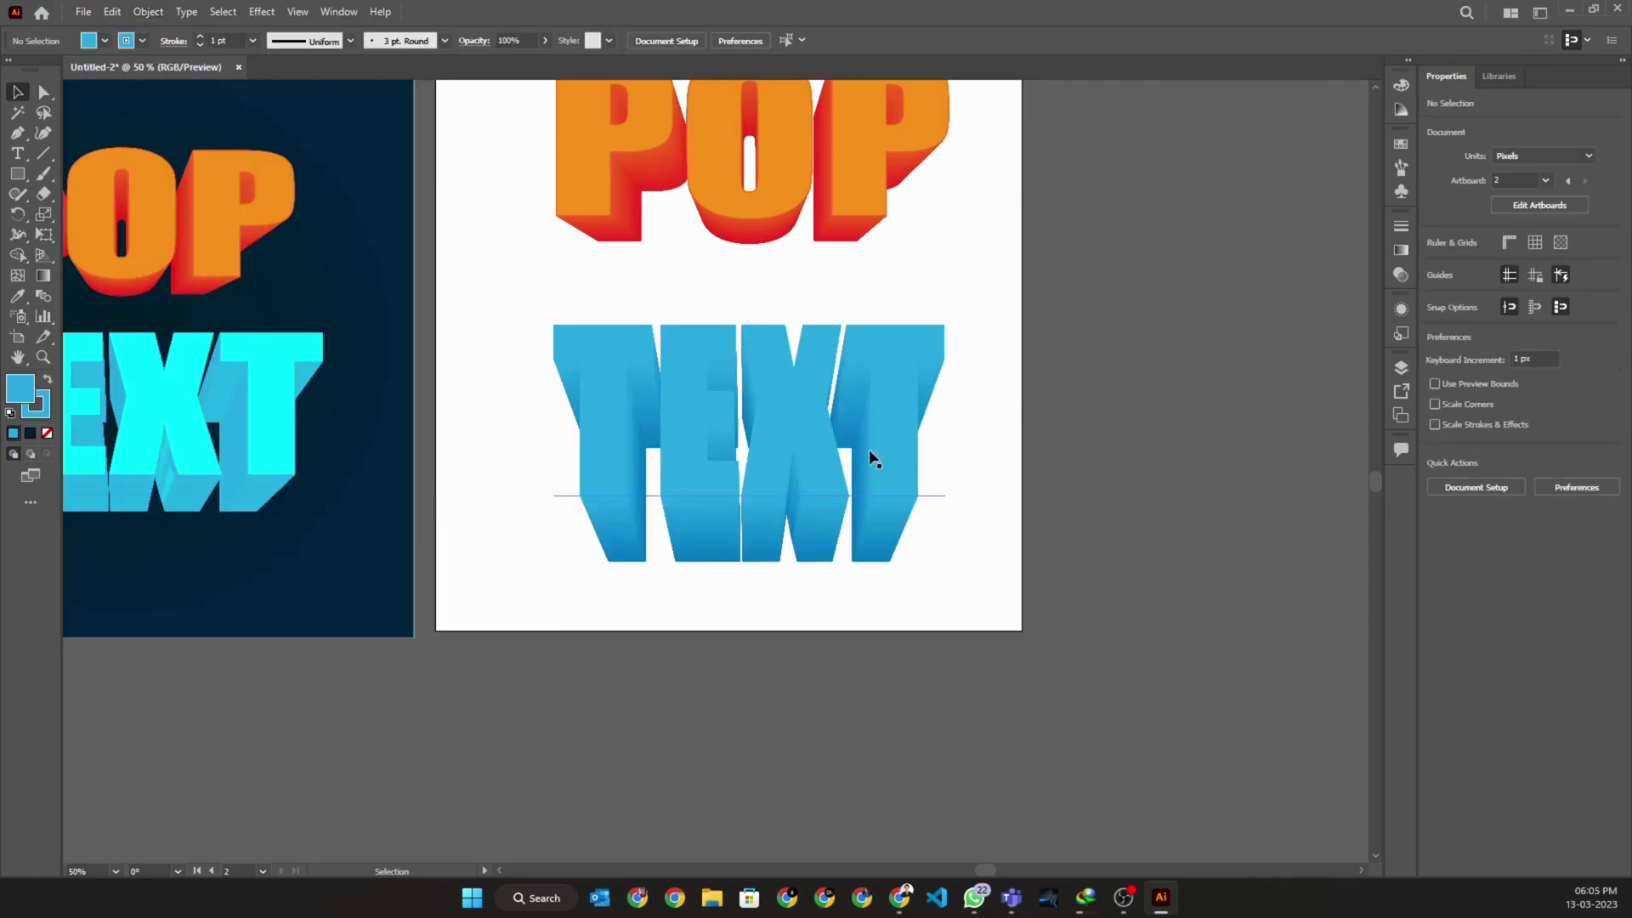
left_click(812, 464)
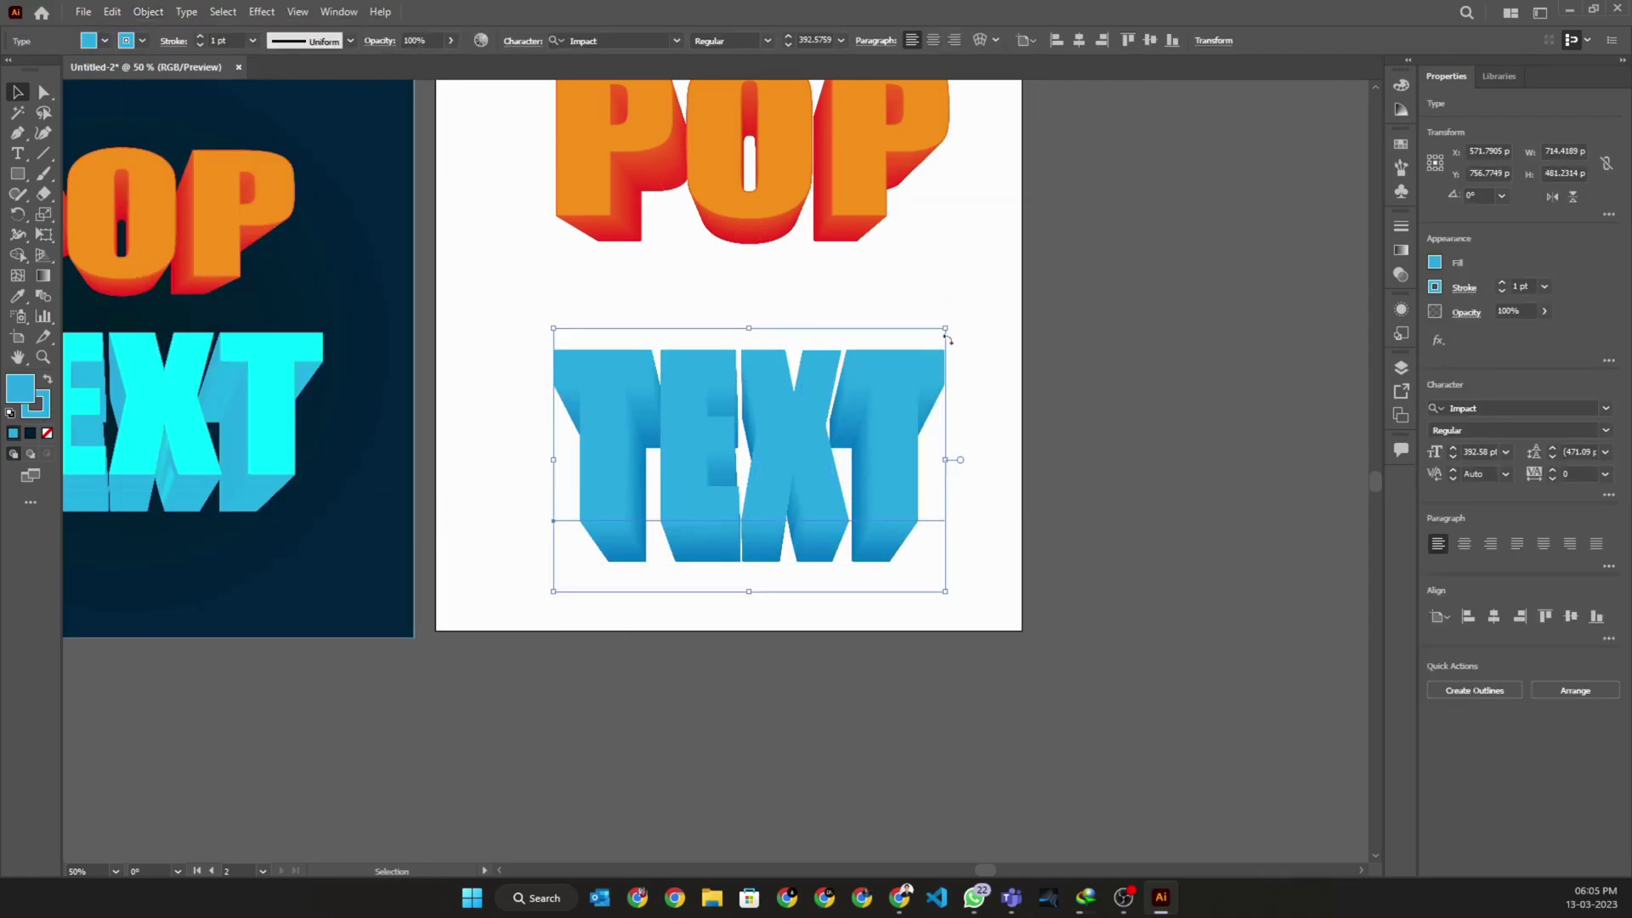
left_click_drag(962, 461, 964, 462)
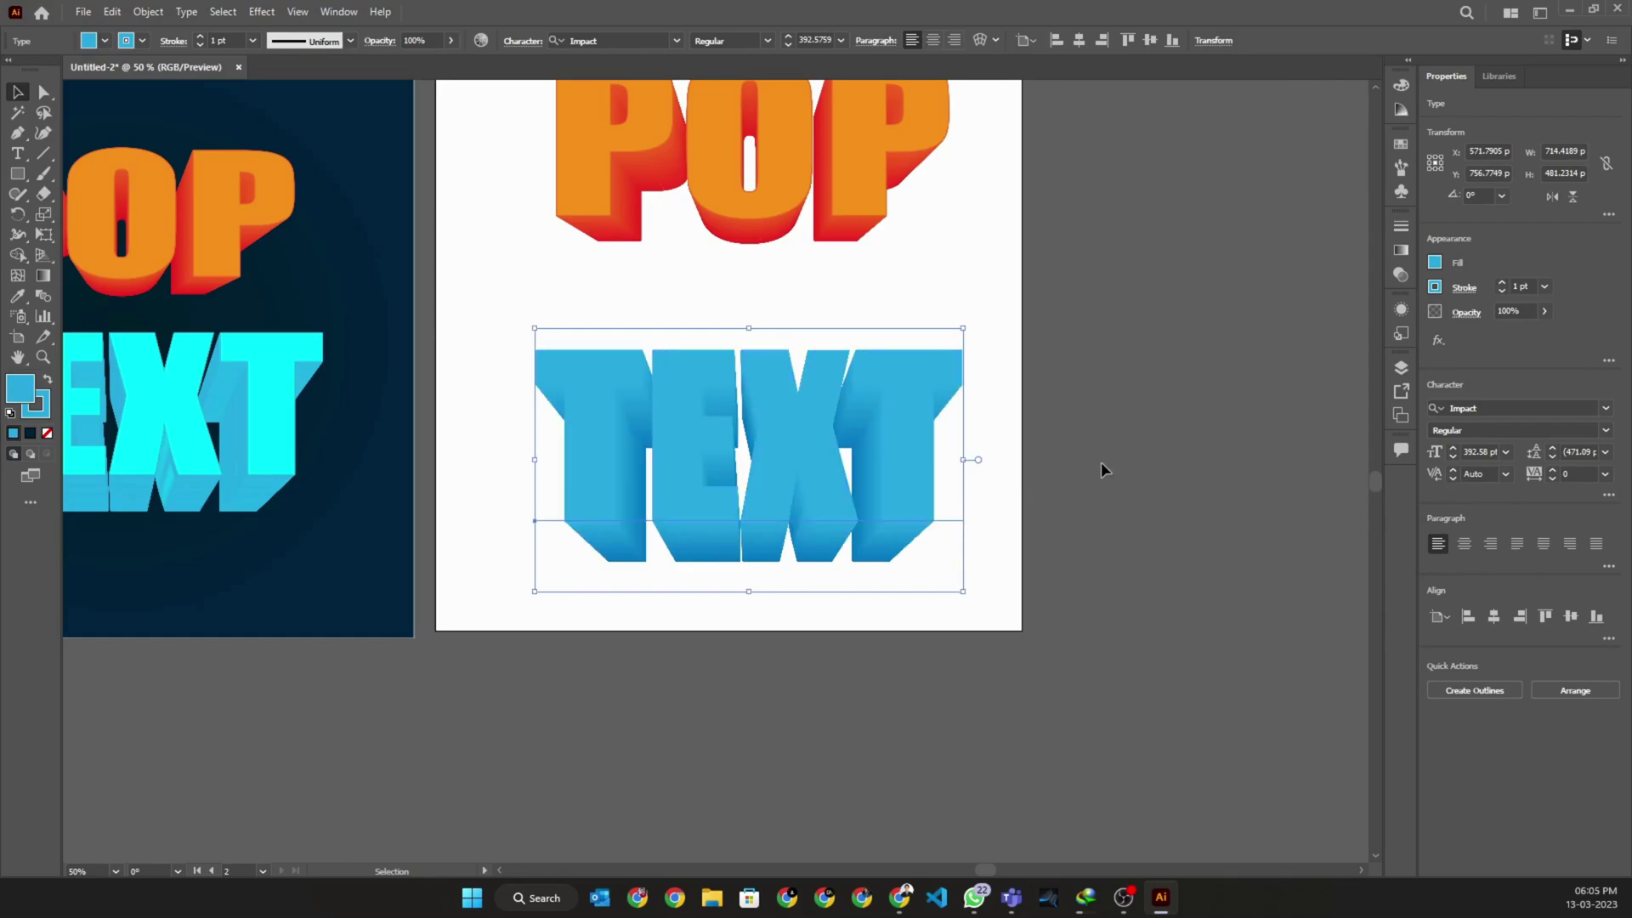
left_click(1104, 463)
scroll(704, 503, "up", 3)
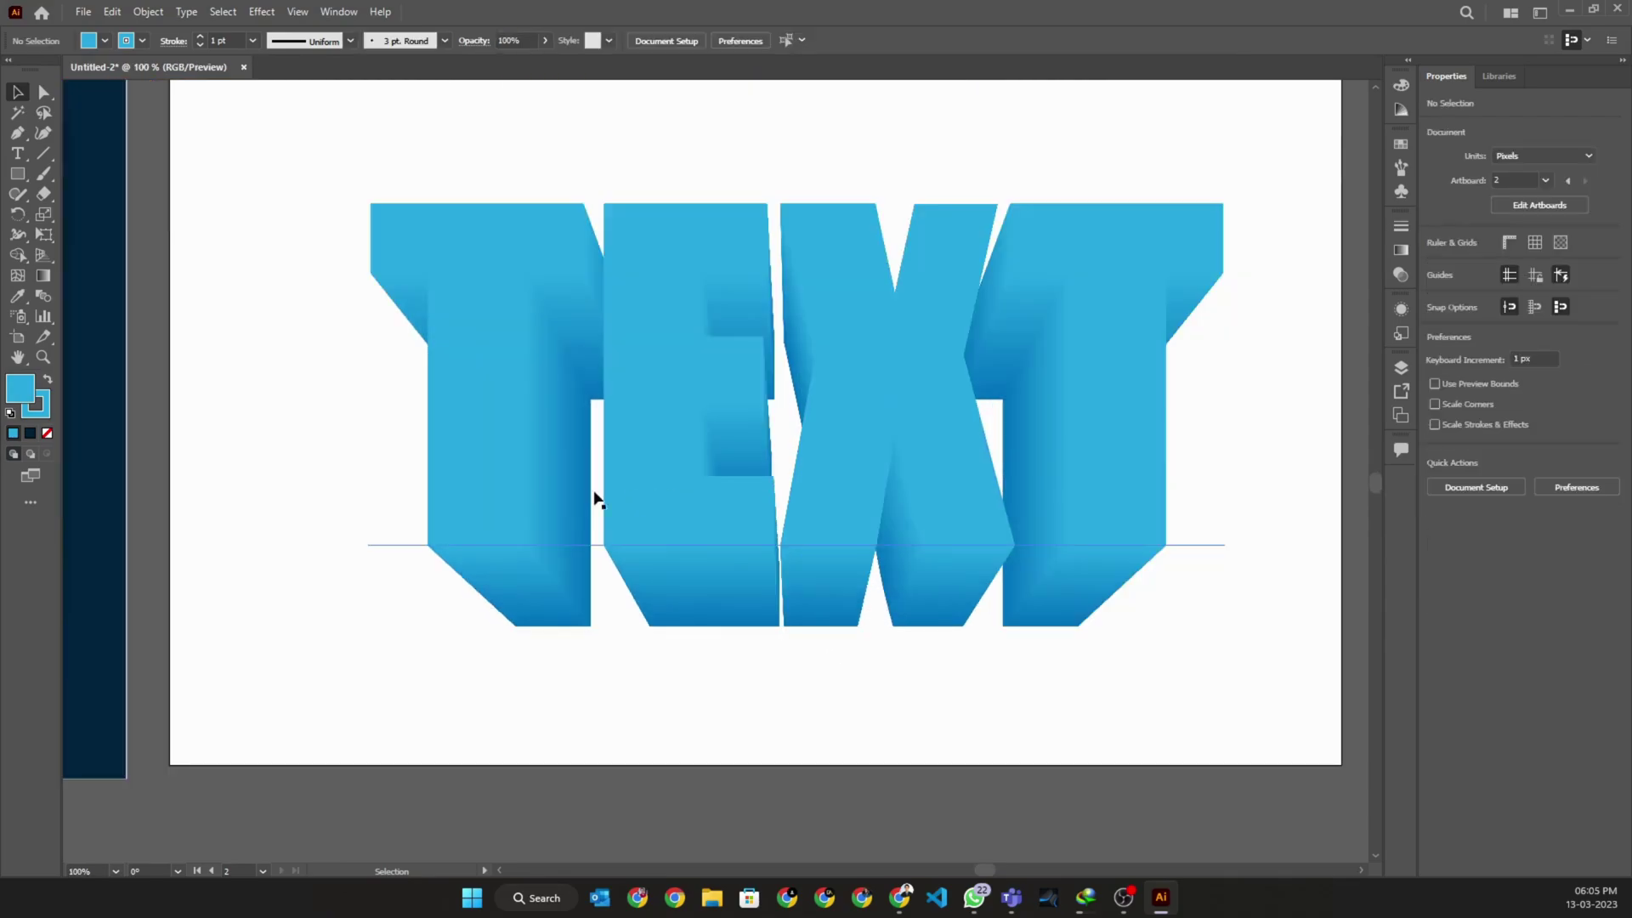
Give the blended TEXT a darker blue stroke, then pan to show POP above.
left_click(470, 422)
left_click(145, 40)
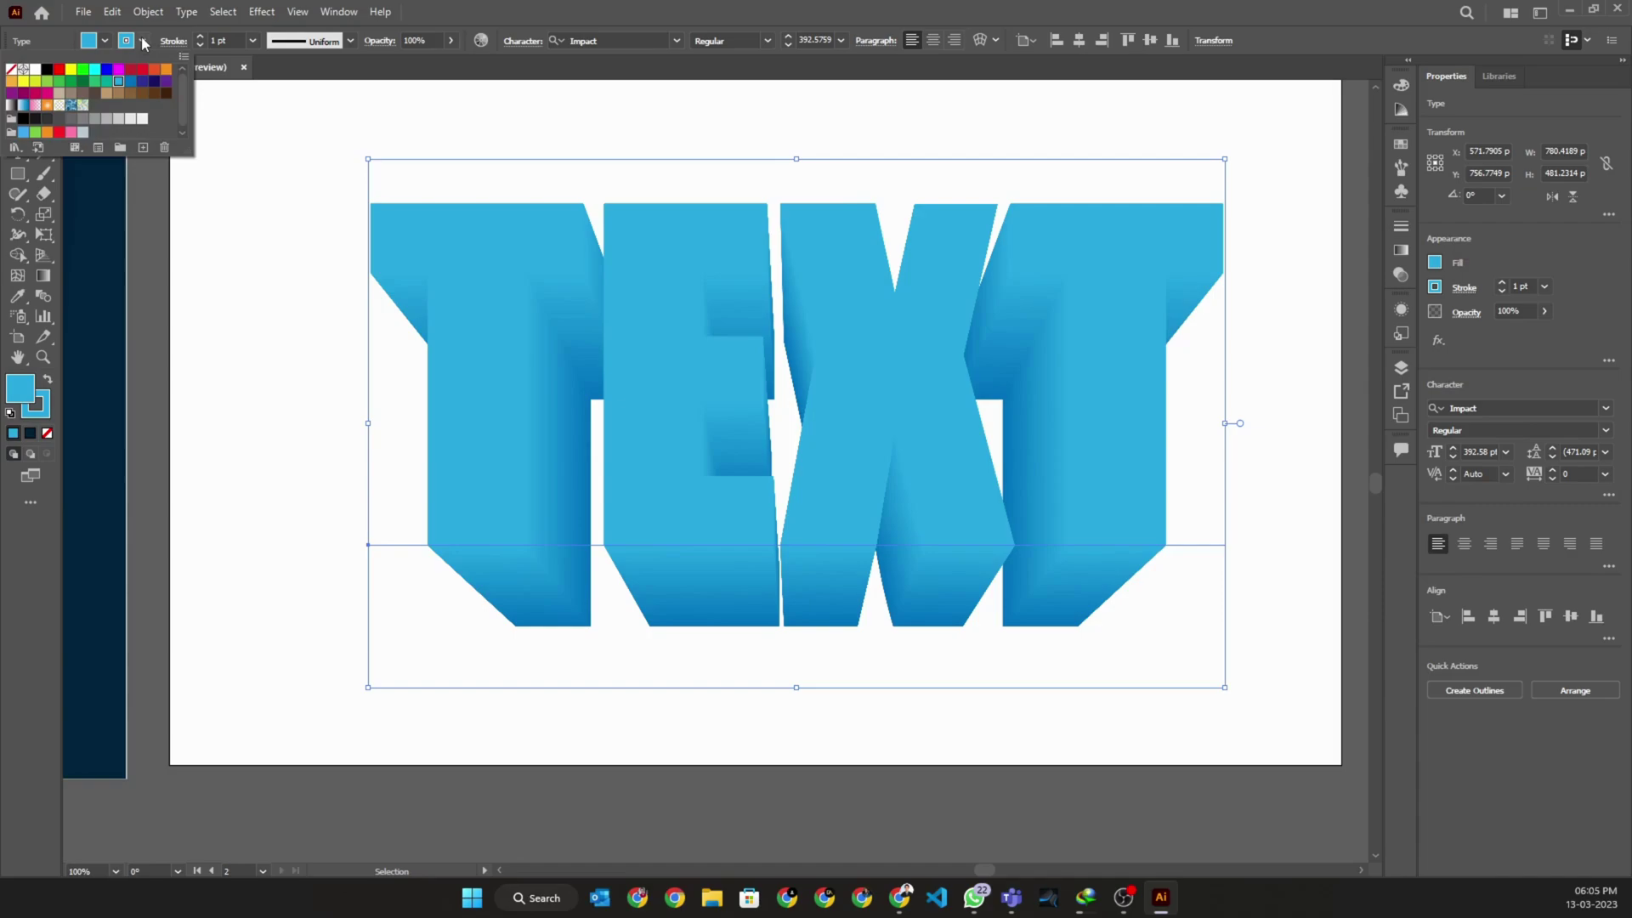
left_click(132, 80)
left_click(243, 435)
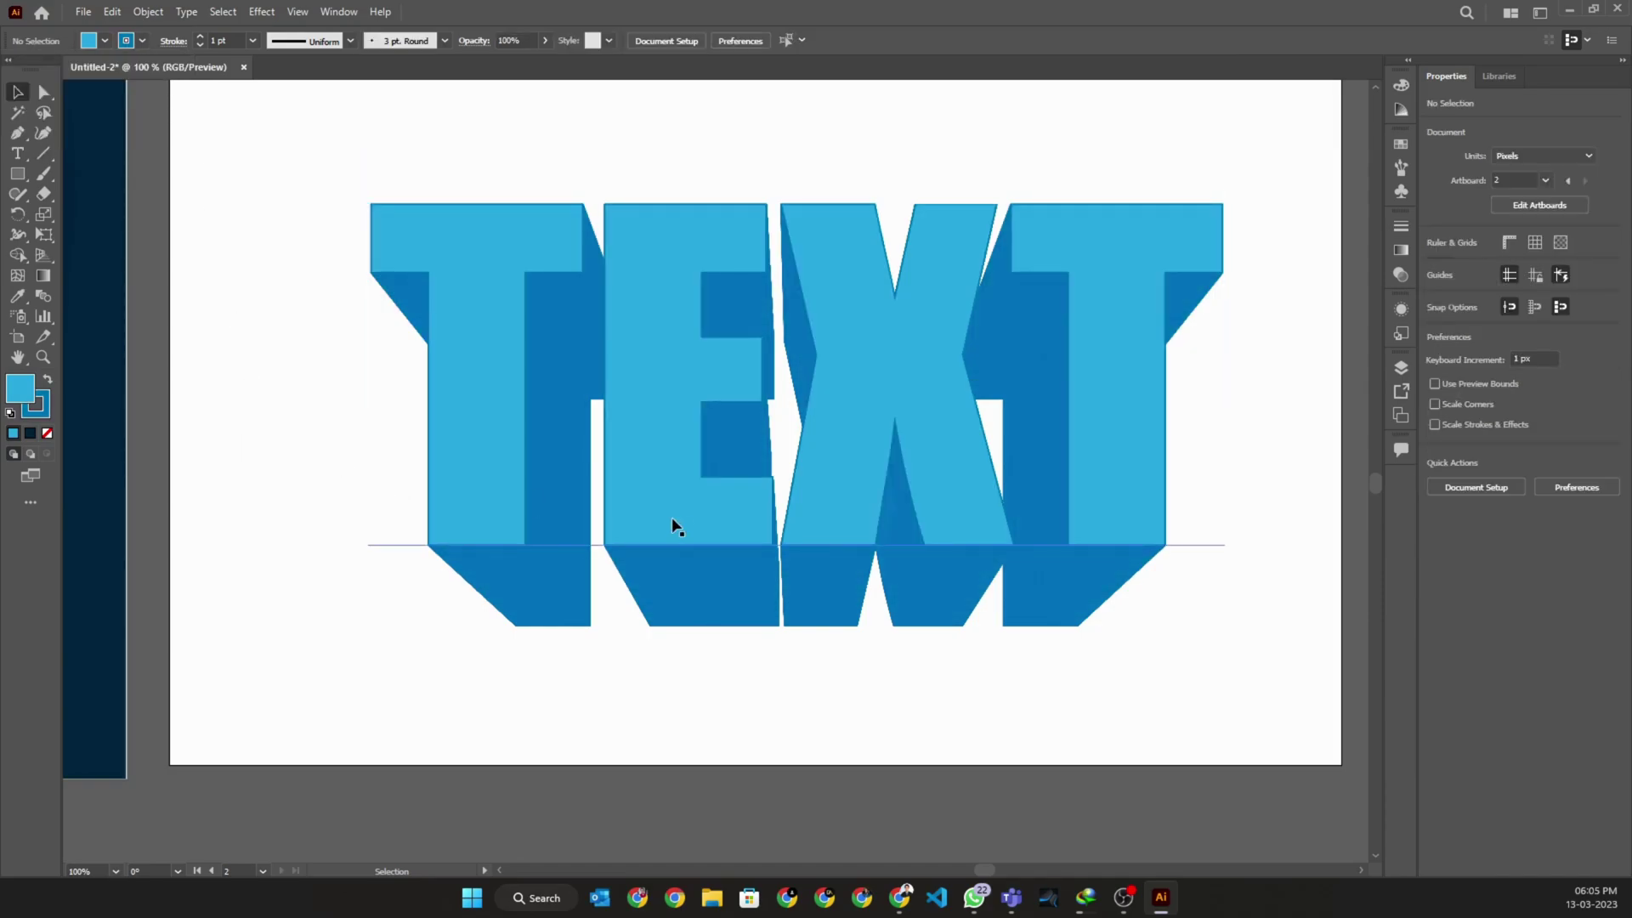
scroll(861, 416, "down", 3)
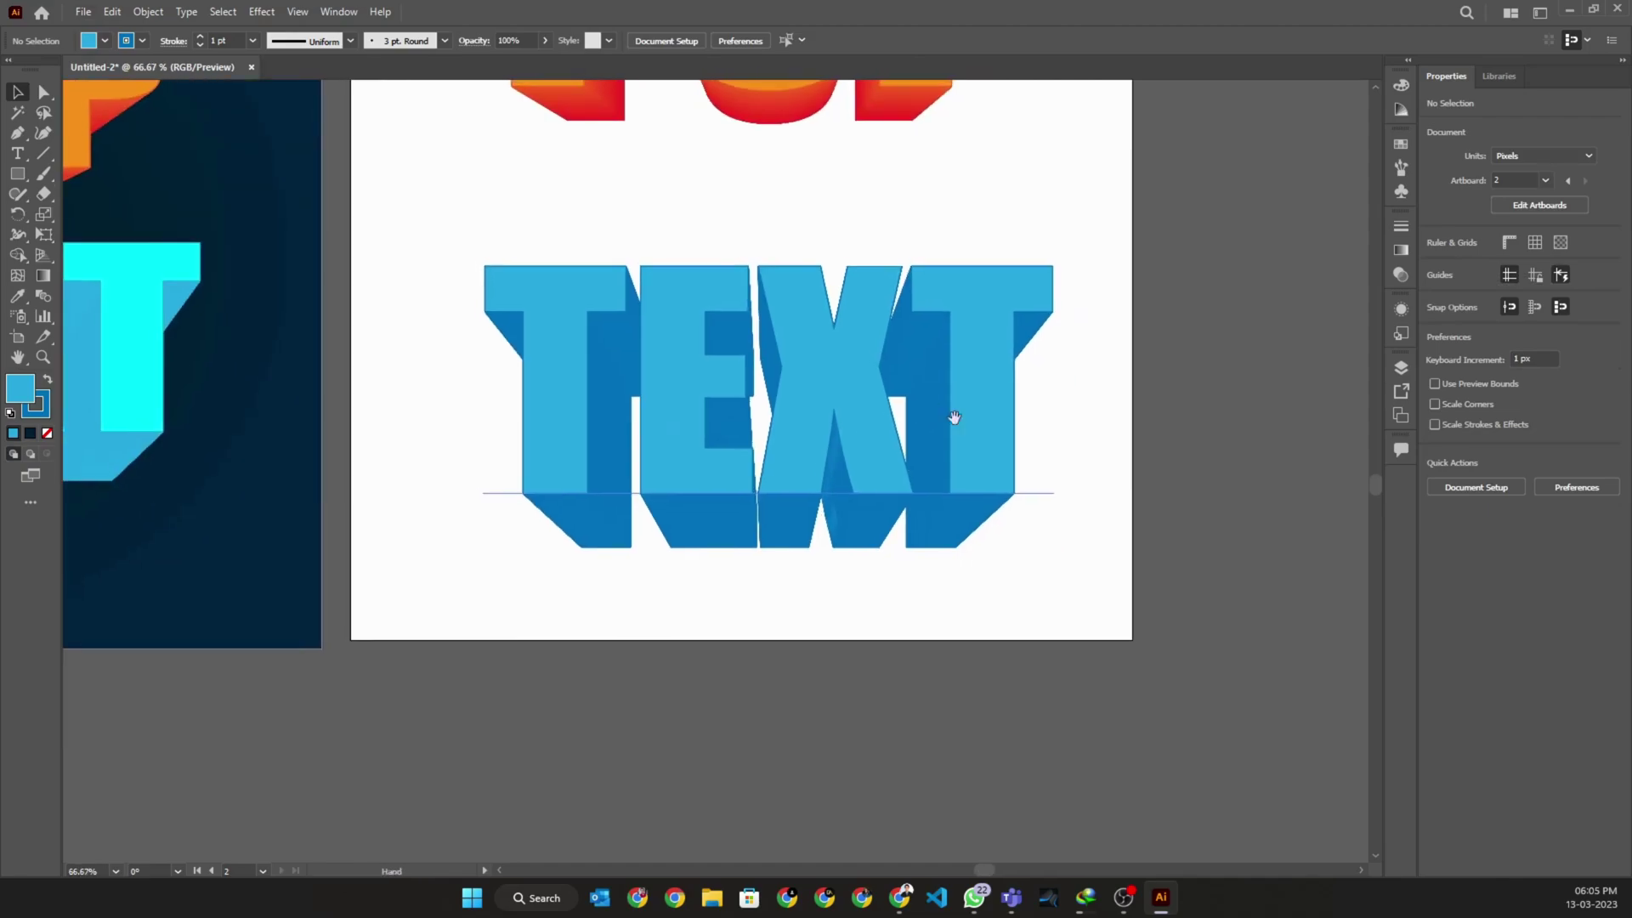
left_click_drag(1049, 396, 1135, 545)
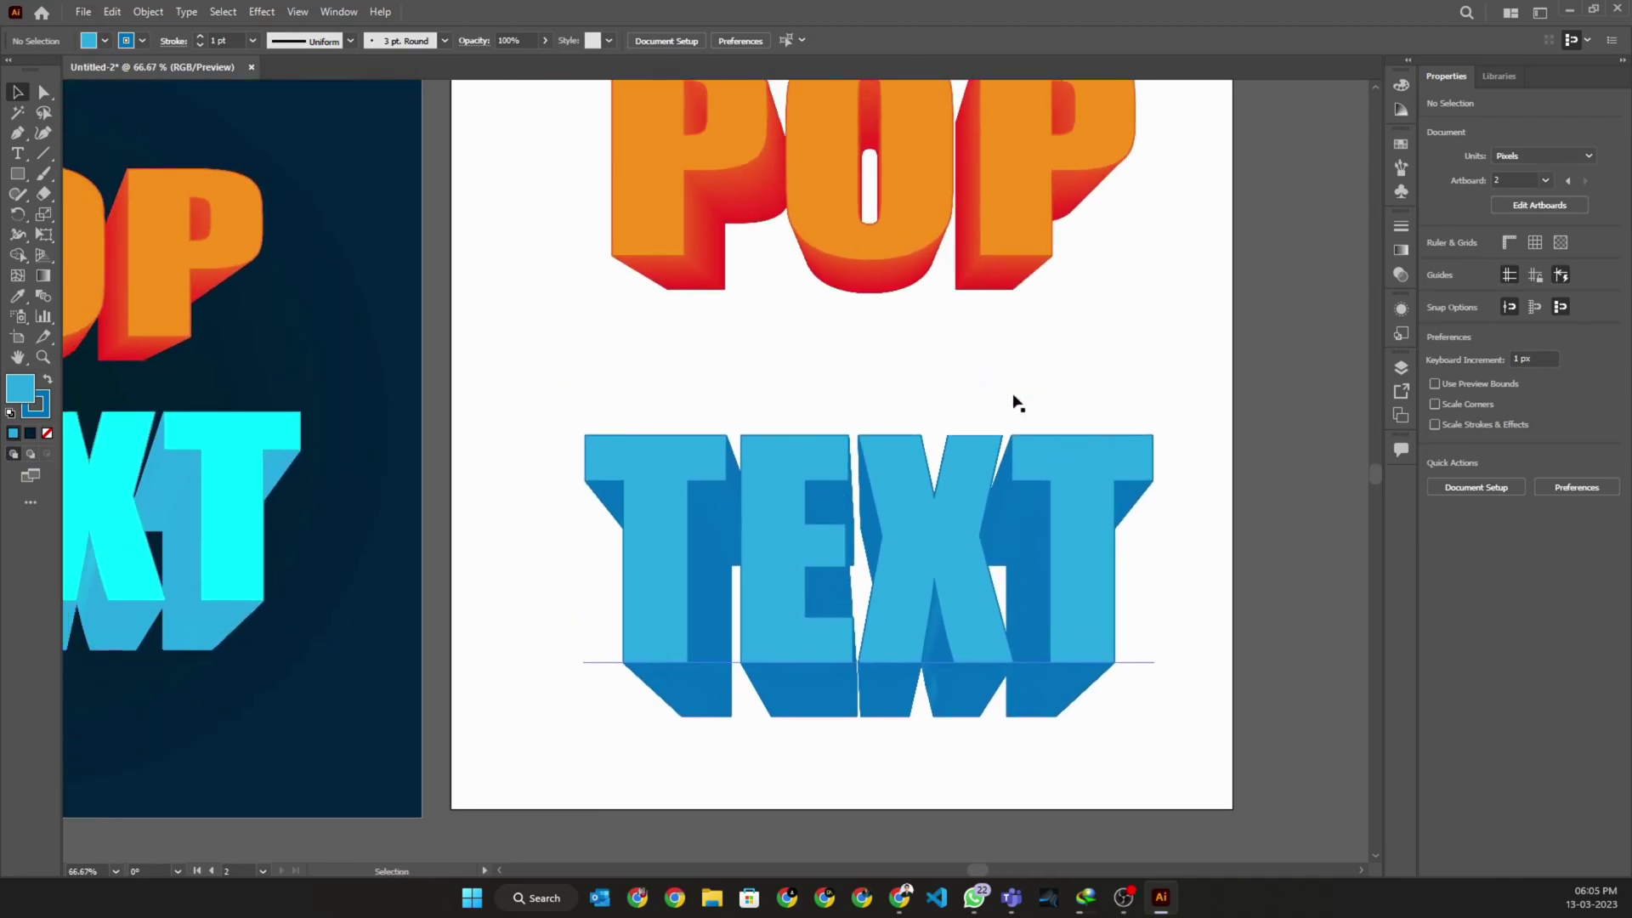
Using Direct Selection, nudge TEXT and drag POP's blend parts to re-angle the extrusion.
left_click(42, 93)
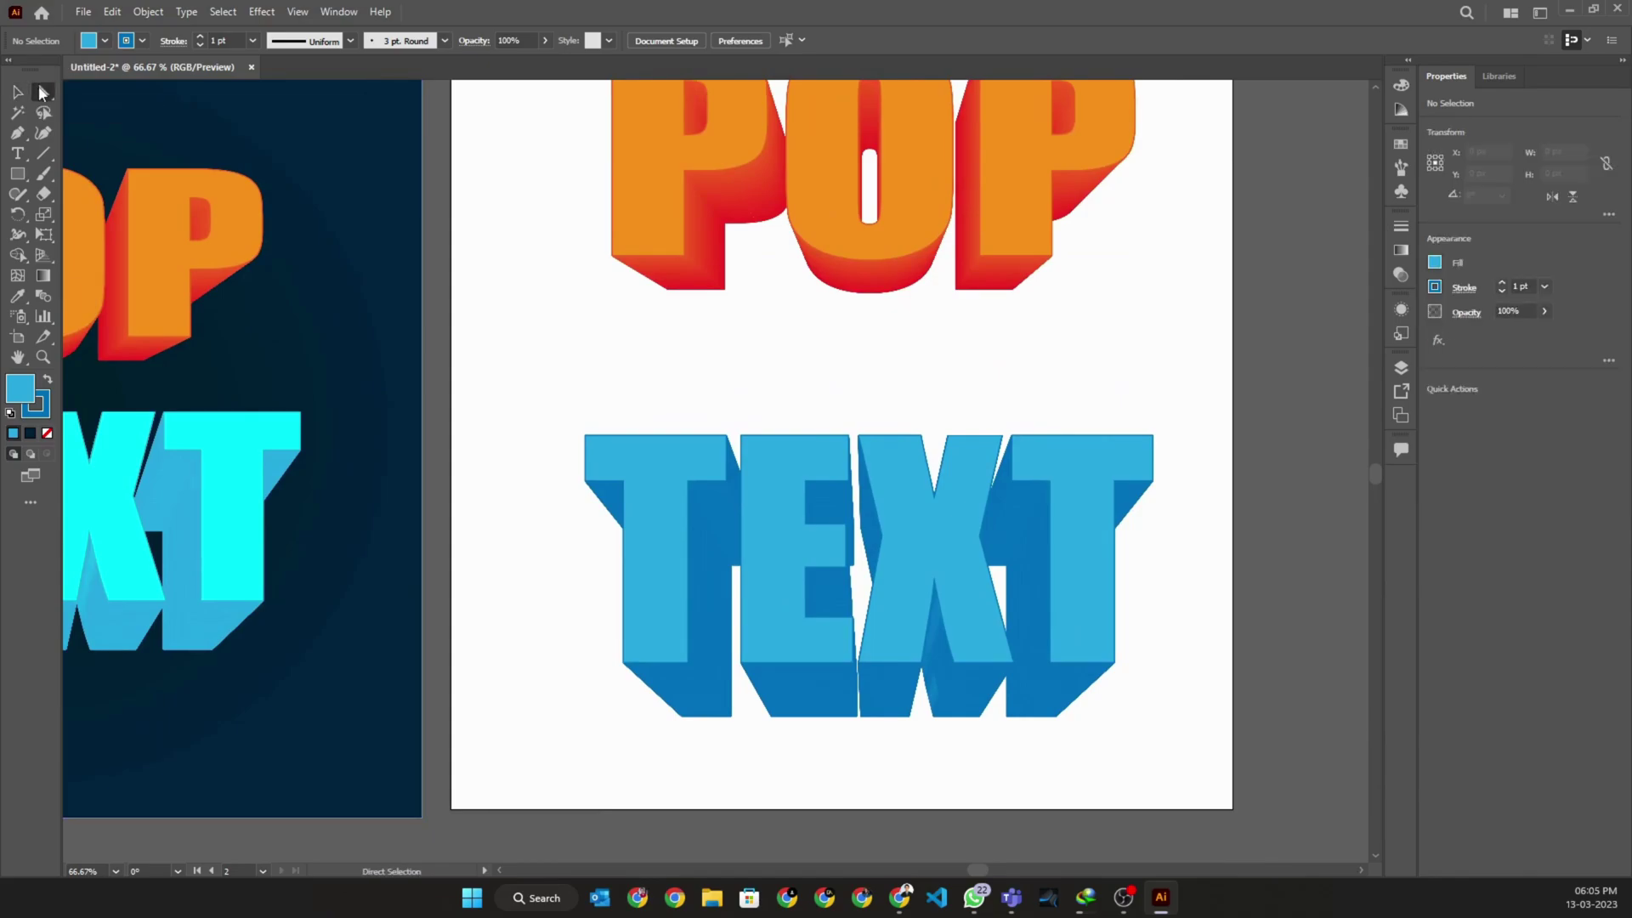
mouse_move(897, 581)
left_mouse_down()
mouse_move(833, 567)
mouse_move(932, 664)
mouse_move(934, 581)
left_mouse_up()
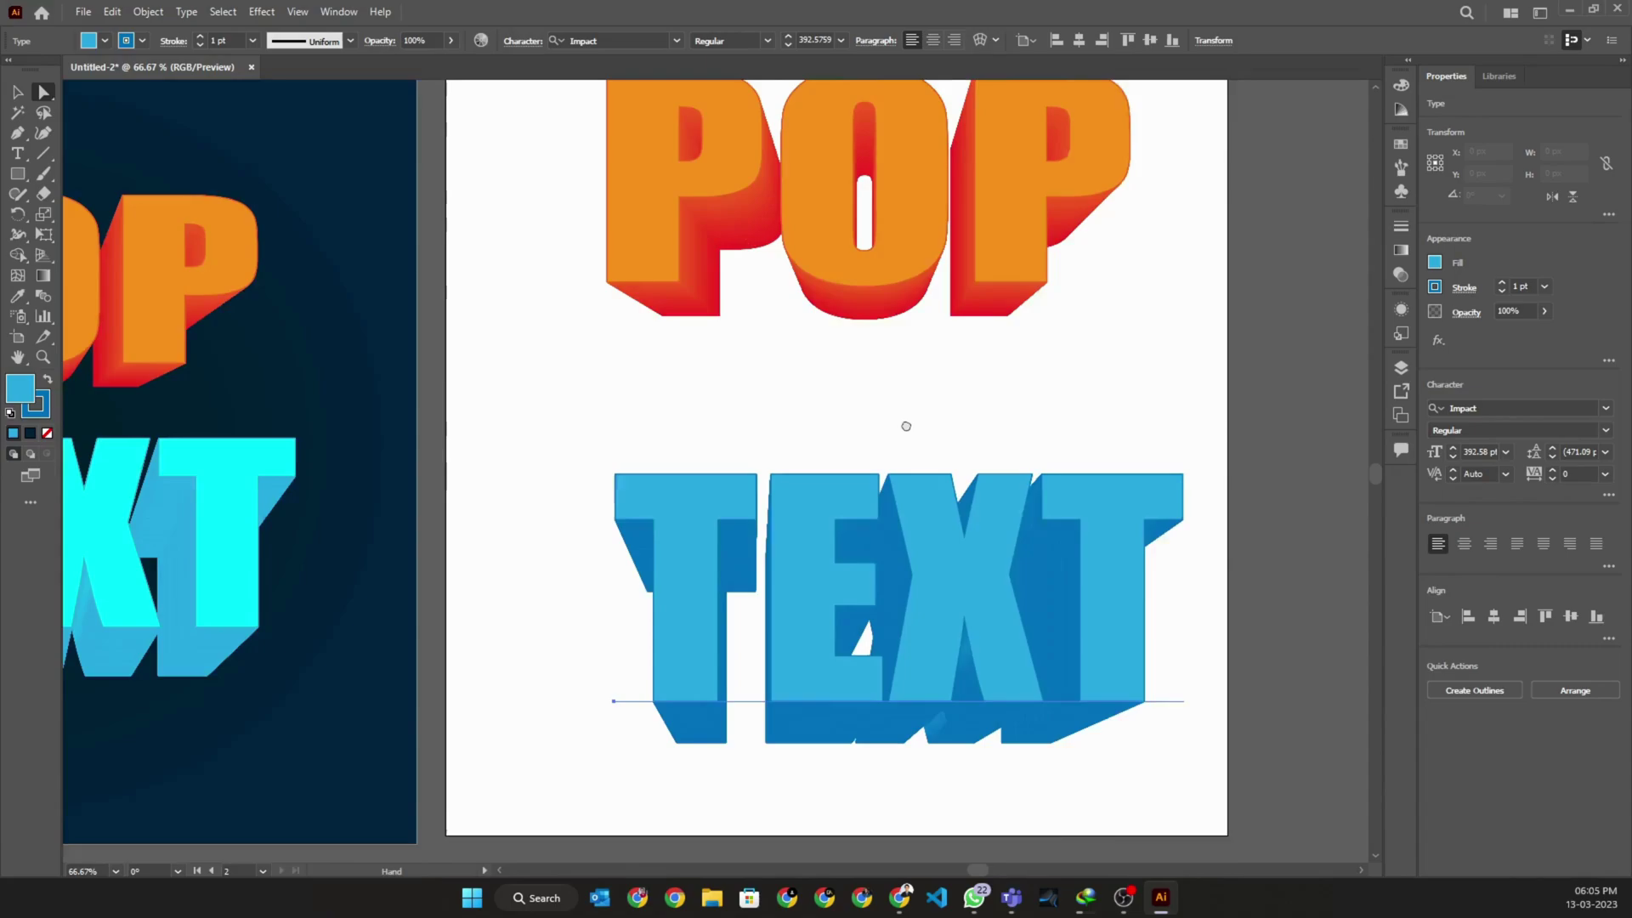
scroll(935, 572, "up", 3)
left_click(897, 459)
left_click_drag(896, 459, 891, 487)
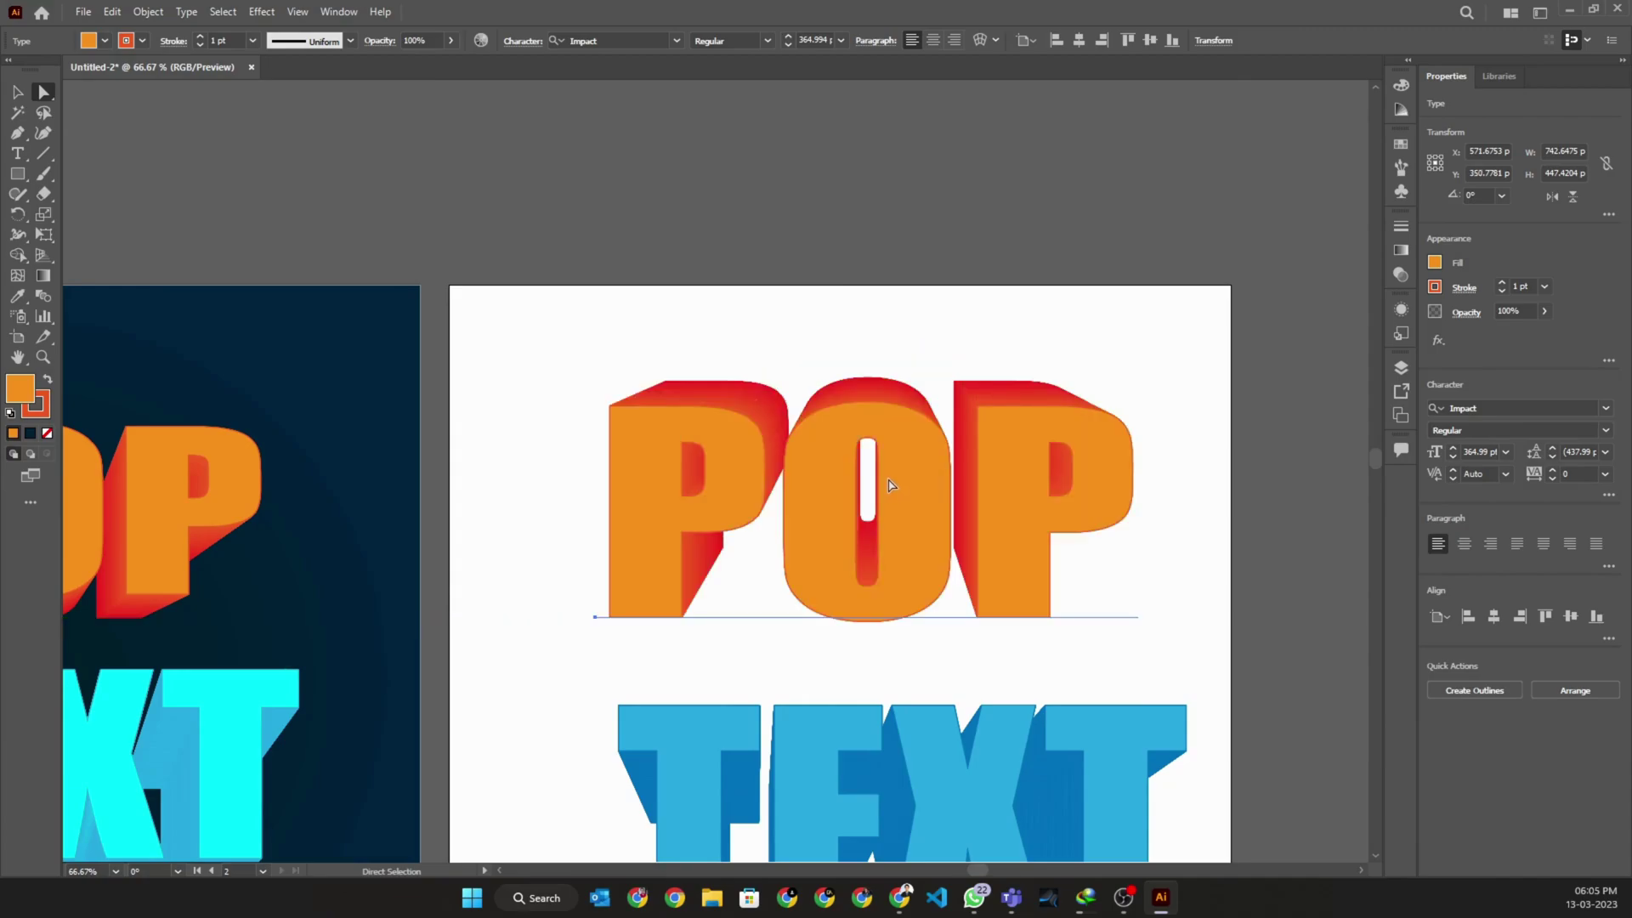
left_click_drag(890, 485, 816, 379)
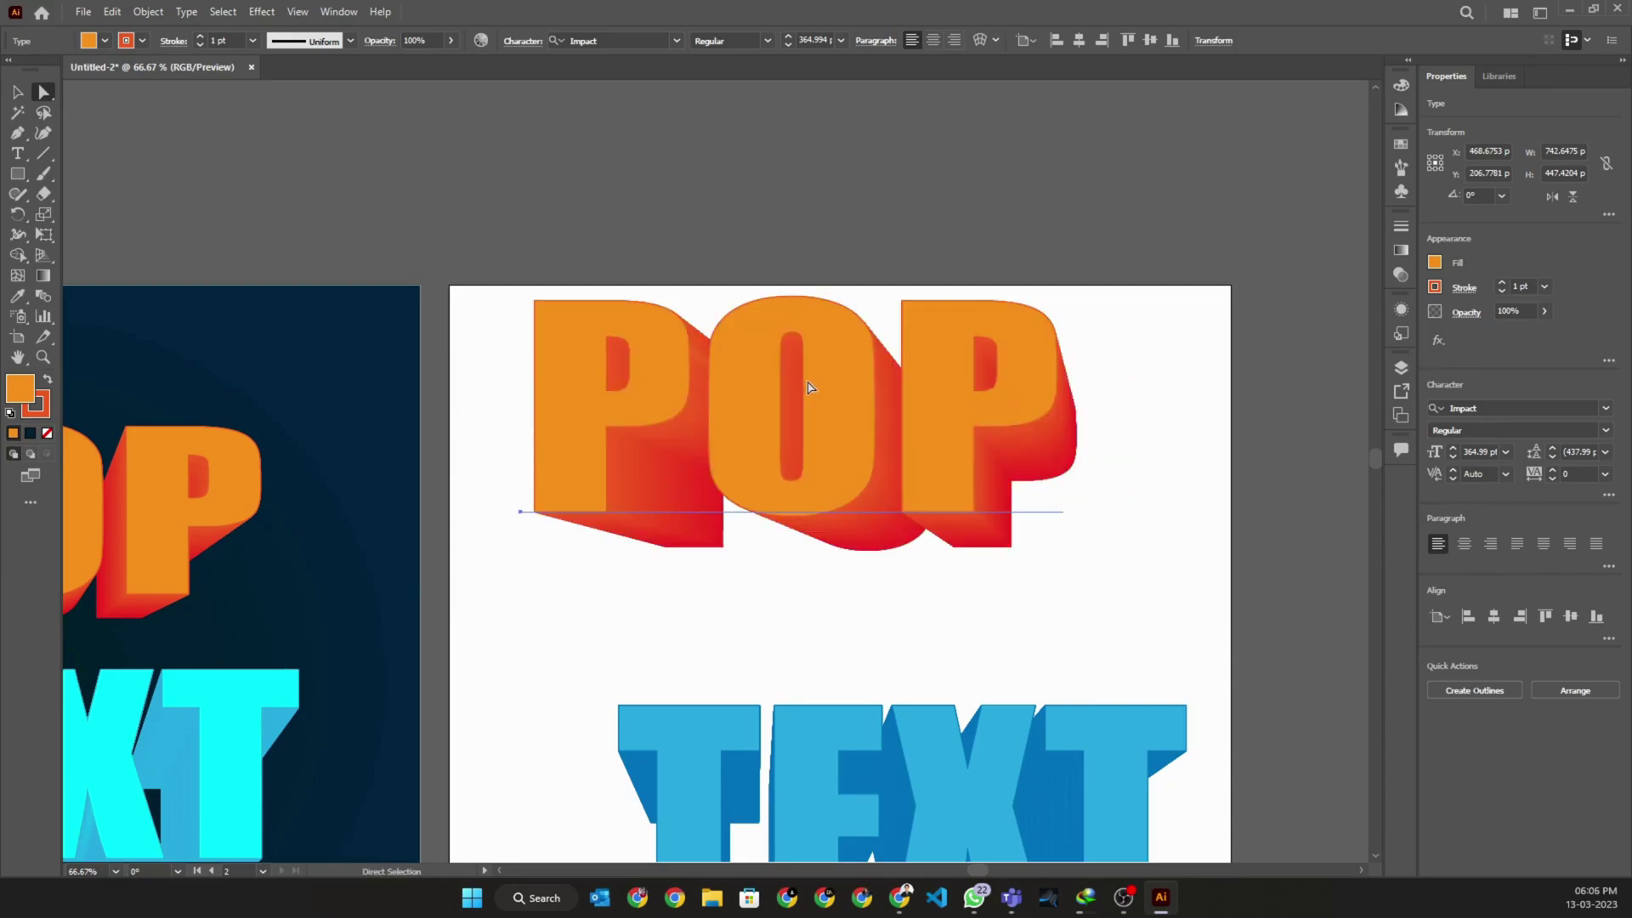
mouse_move(902, 382)
left_mouse_down()
mouse_move(951, 393)
mouse_move(834, 383)
left_mouse_up()
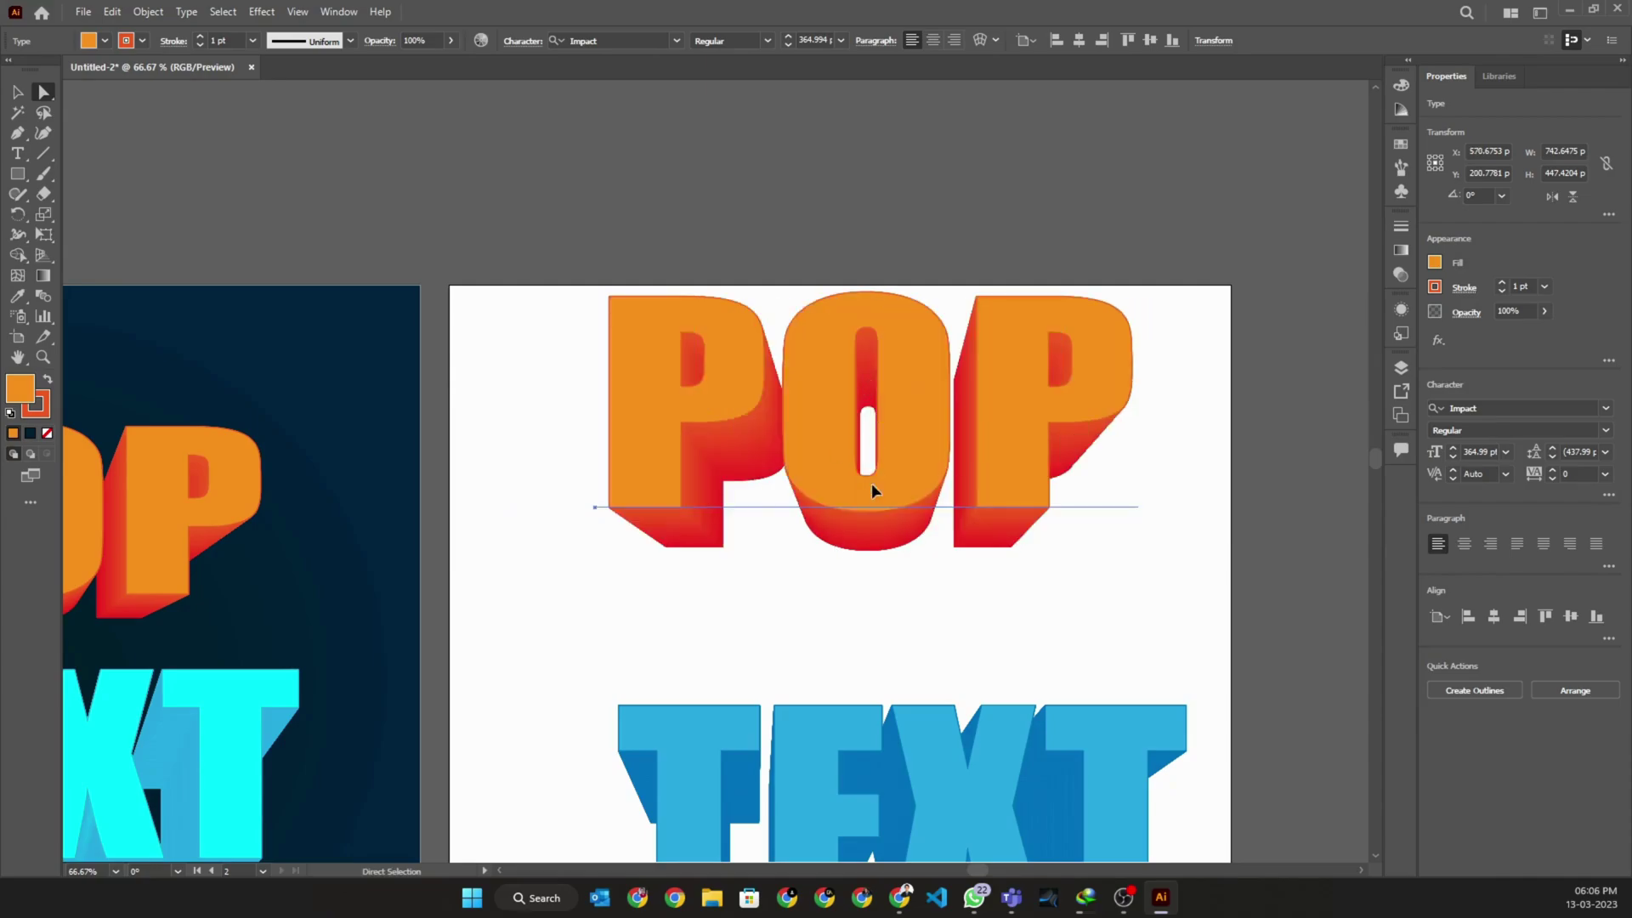
left_click_drag(875, 479, 872, 519)
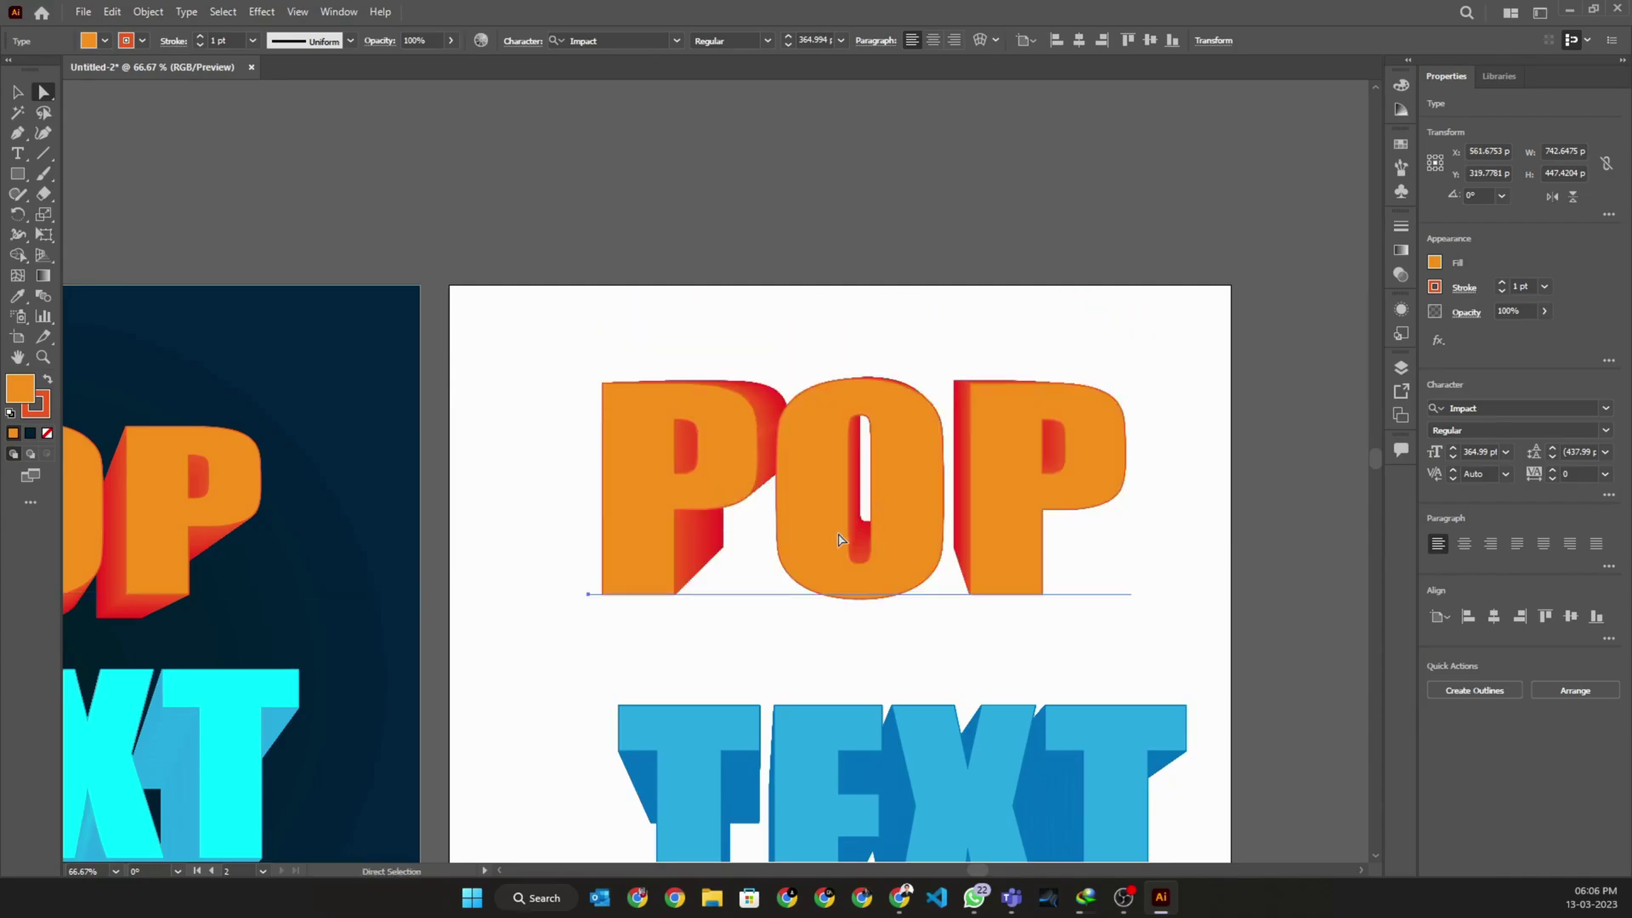
scroll(839, 540, "left", 8)
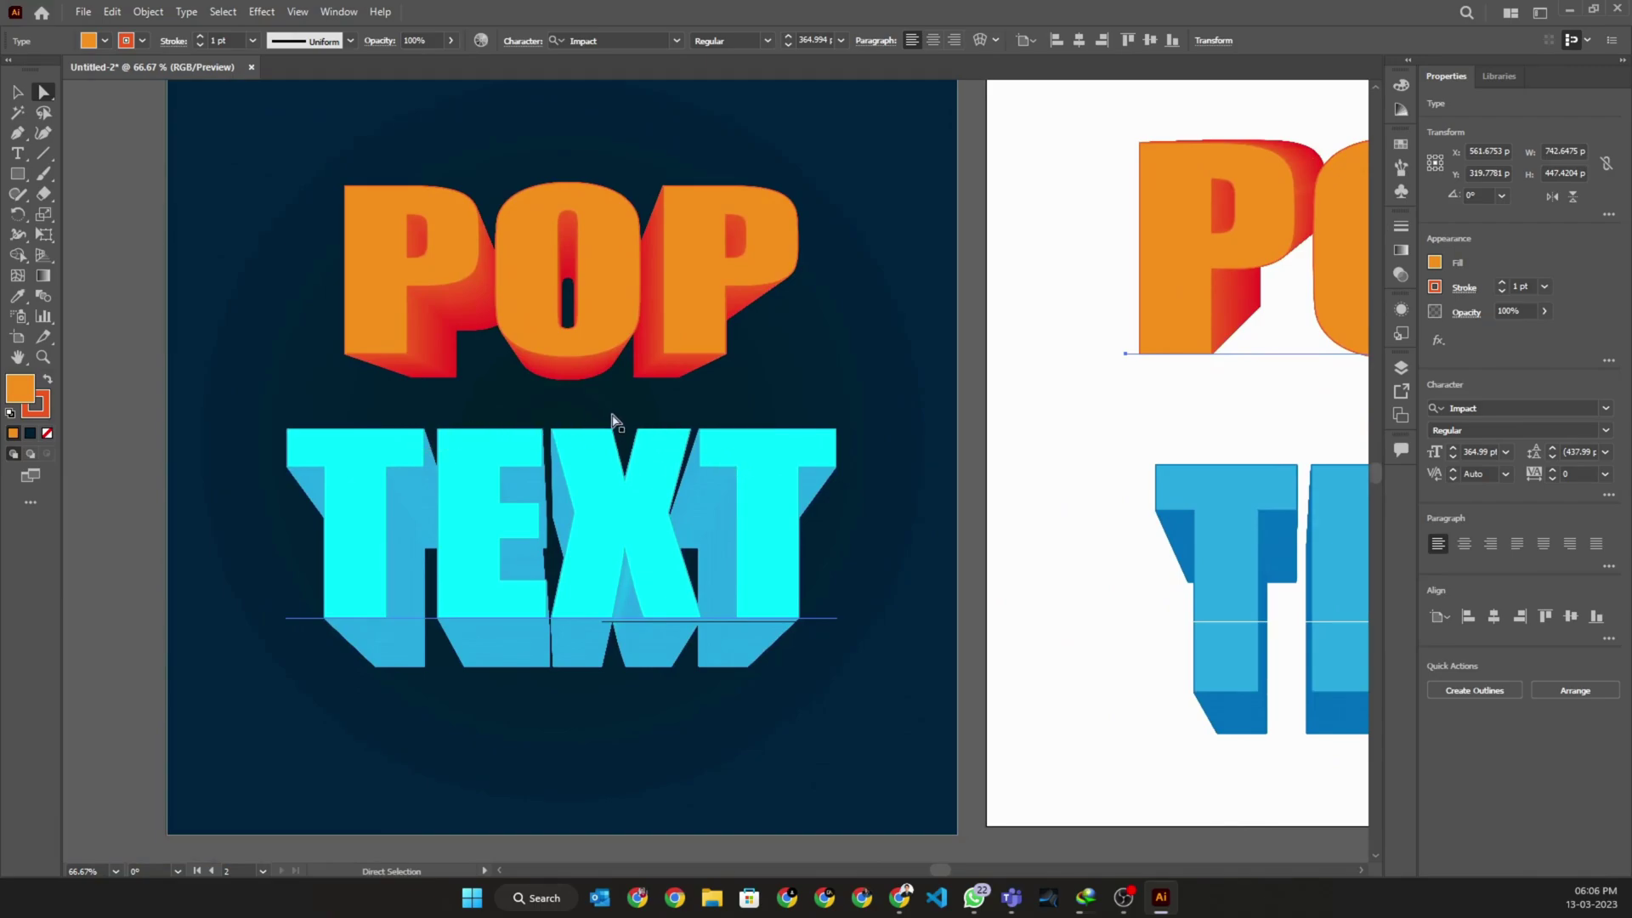
scroll(921, 370, "right", 5)
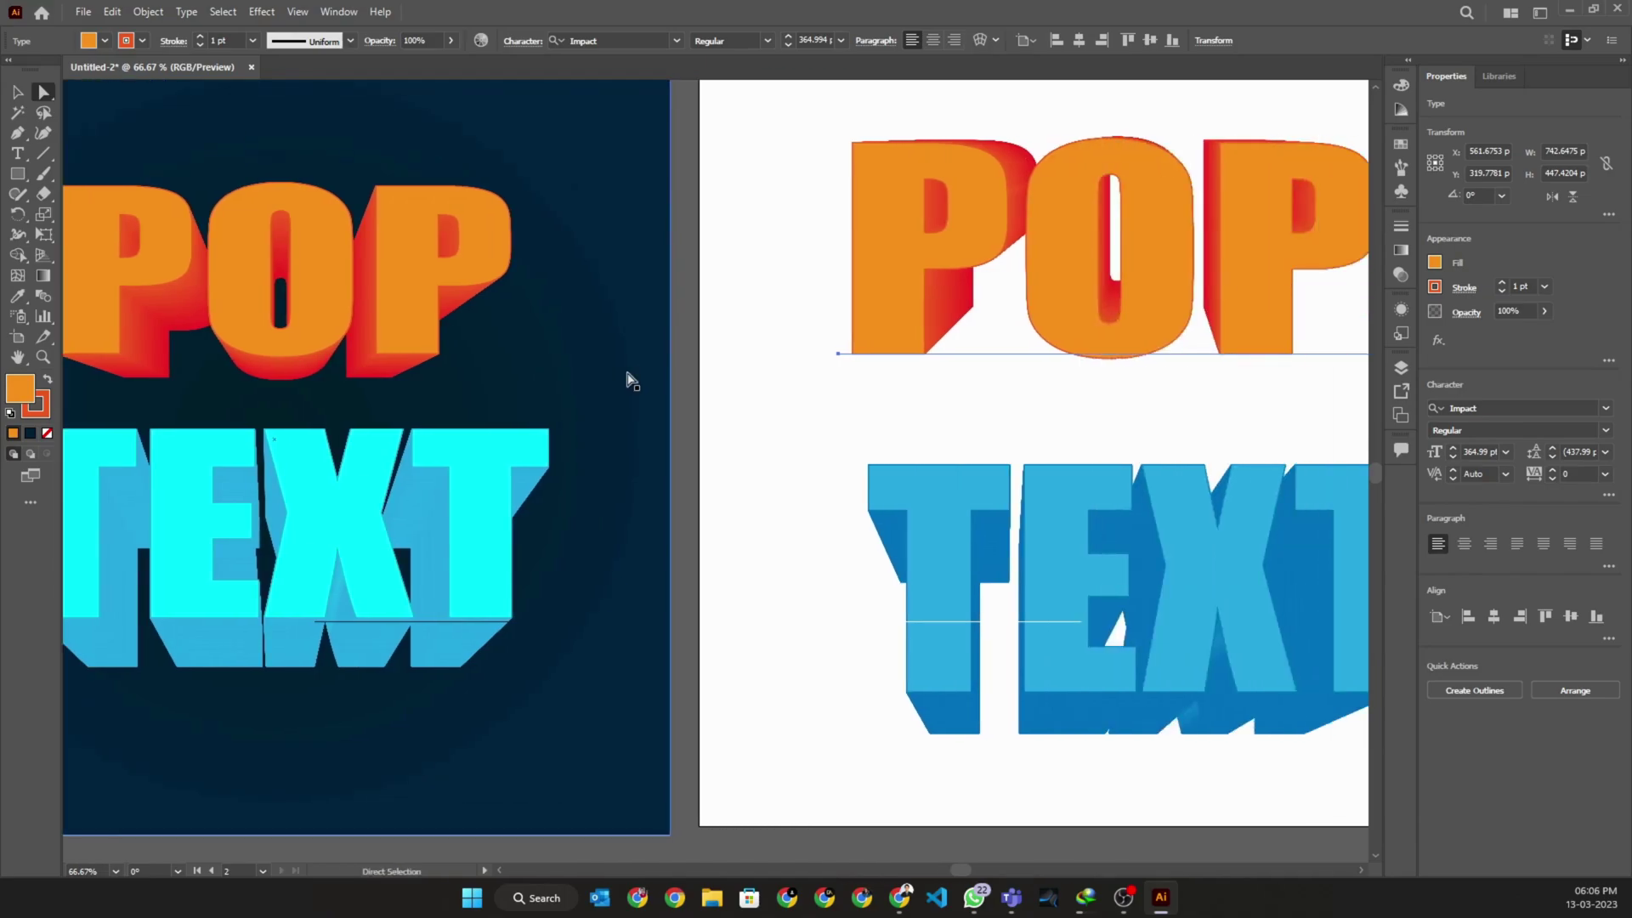
scroll(631, 378, "left", 3)
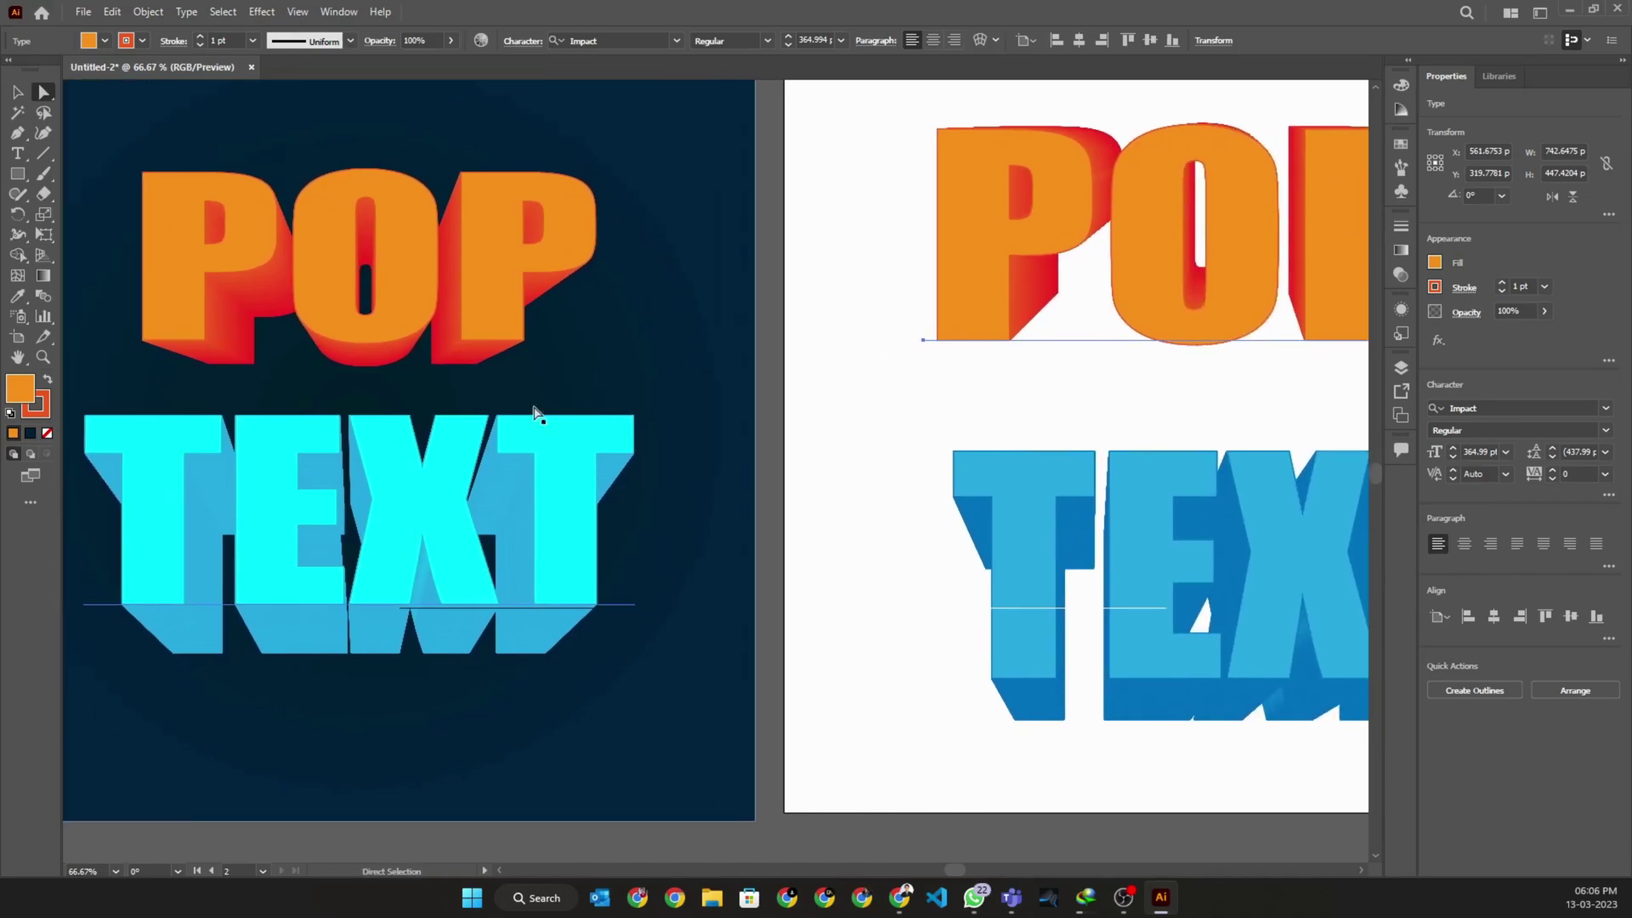
key("v")
scroll(647, 302, "left", 3)
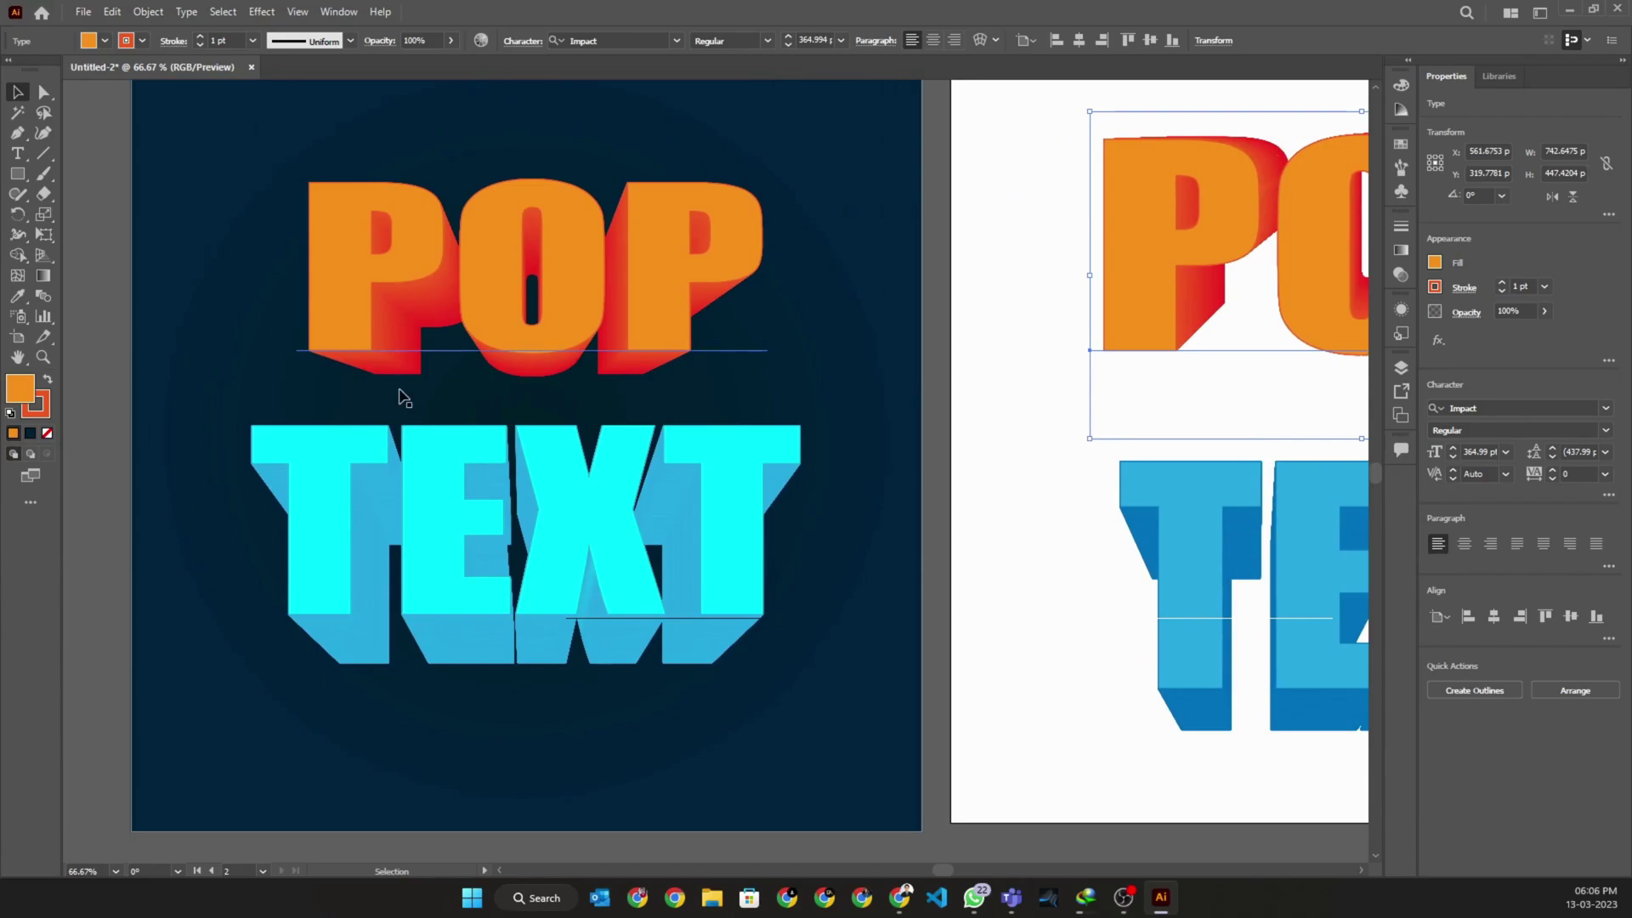
key("ctrl+minus")
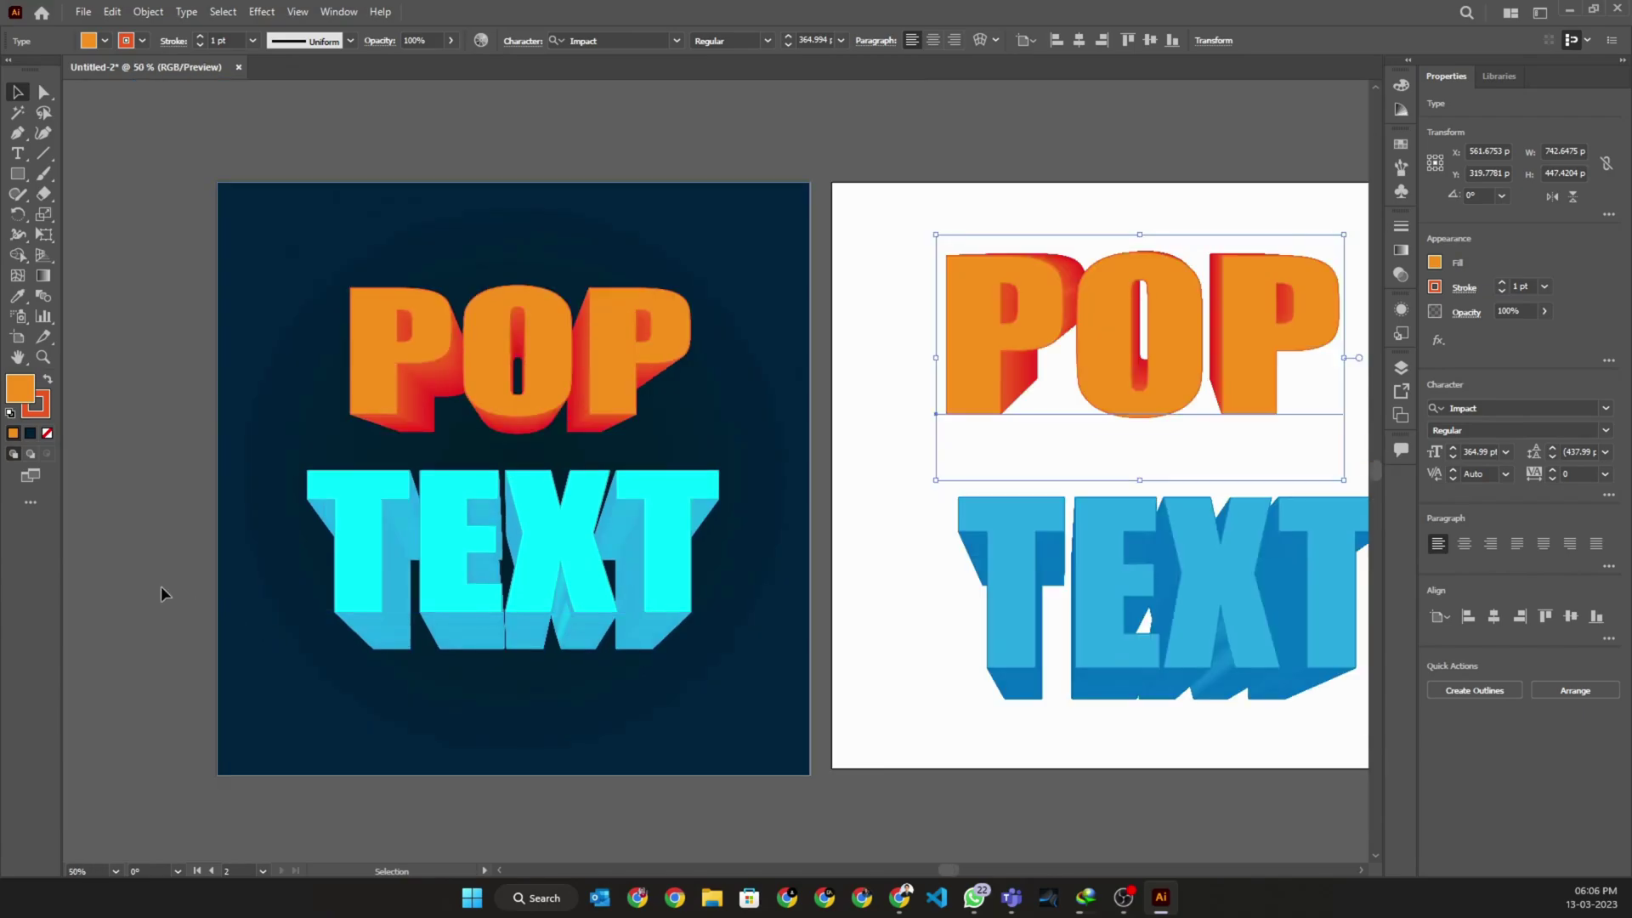
left_click(169, 590)
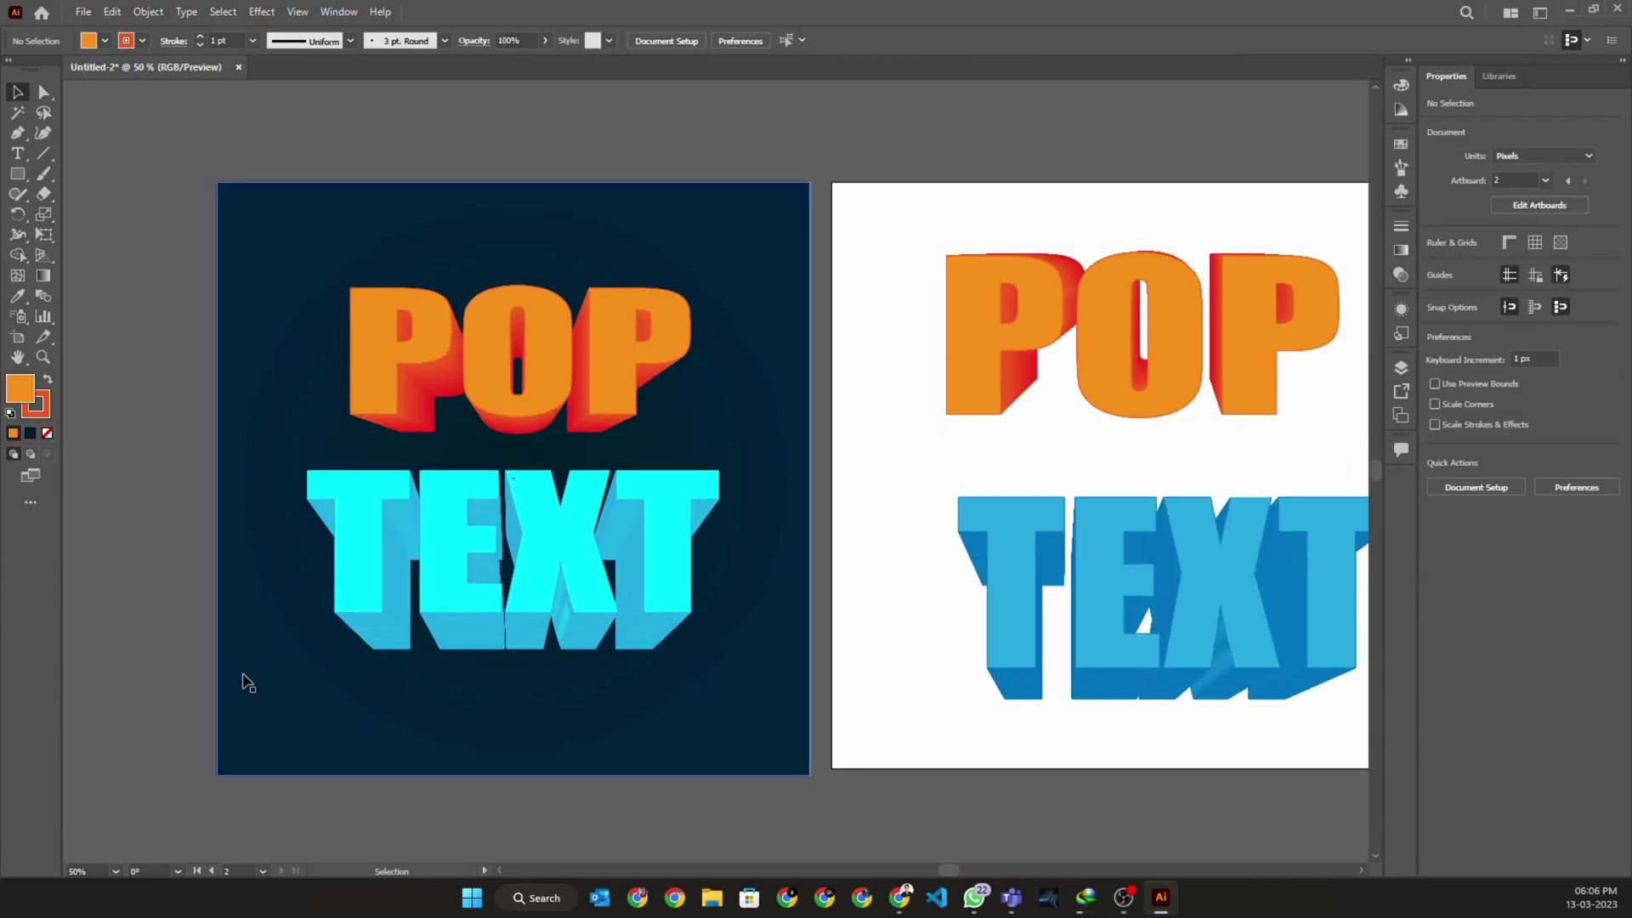